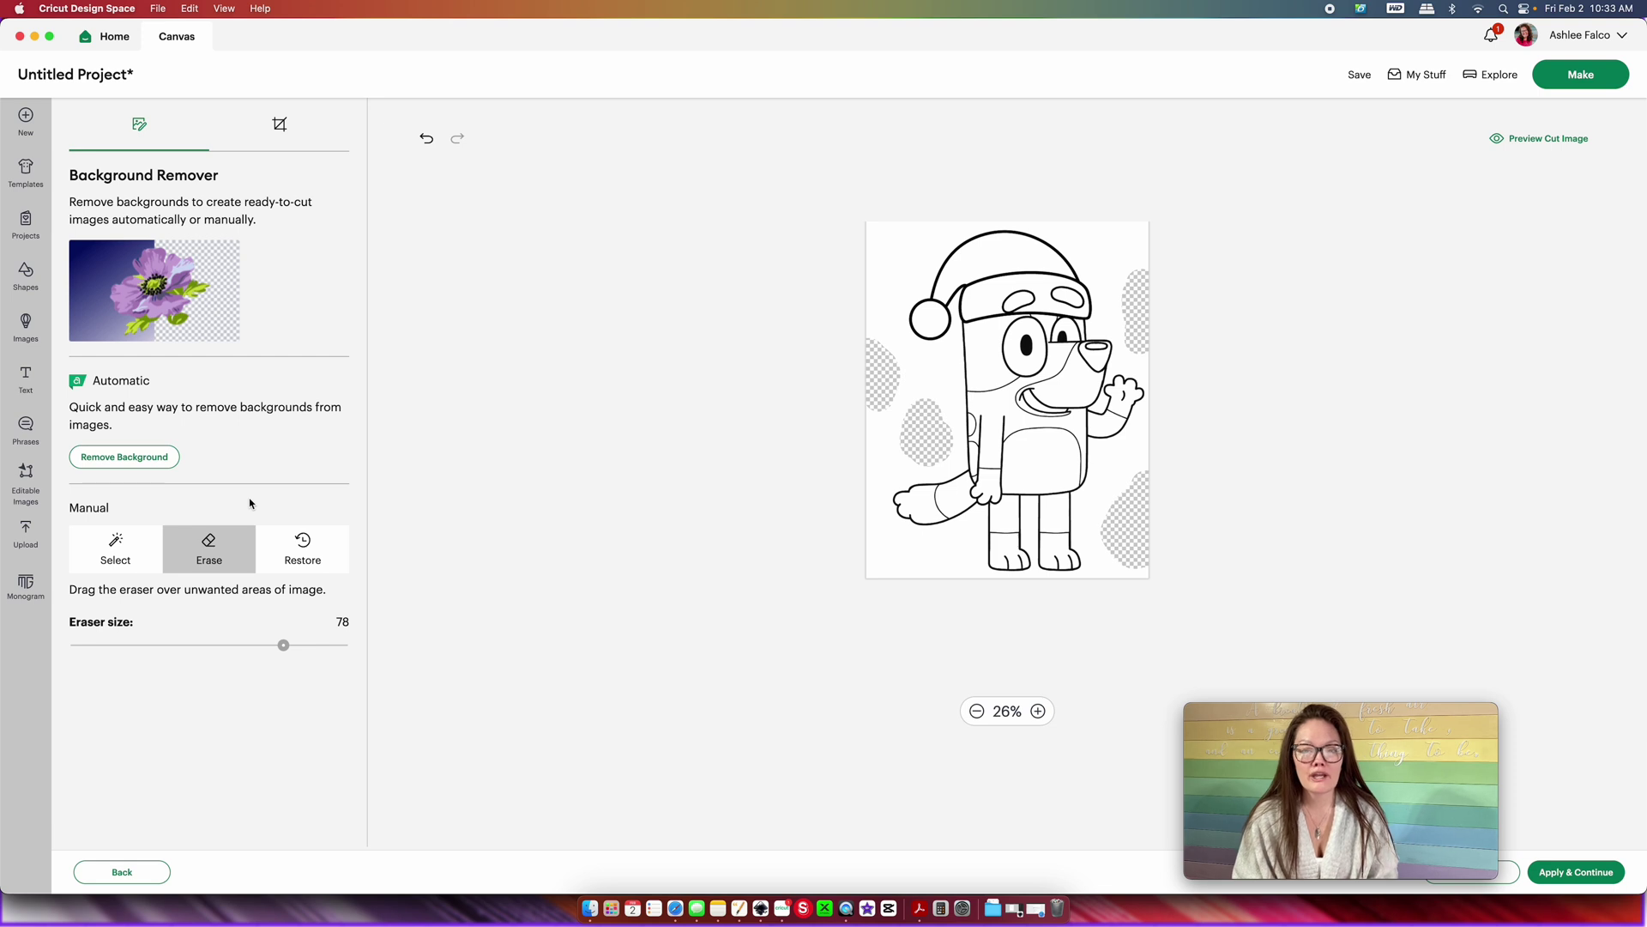
# - Remove the image's background automatically and upload it as a cut image named "santa bluey"
pyautogui.click(134, 466)
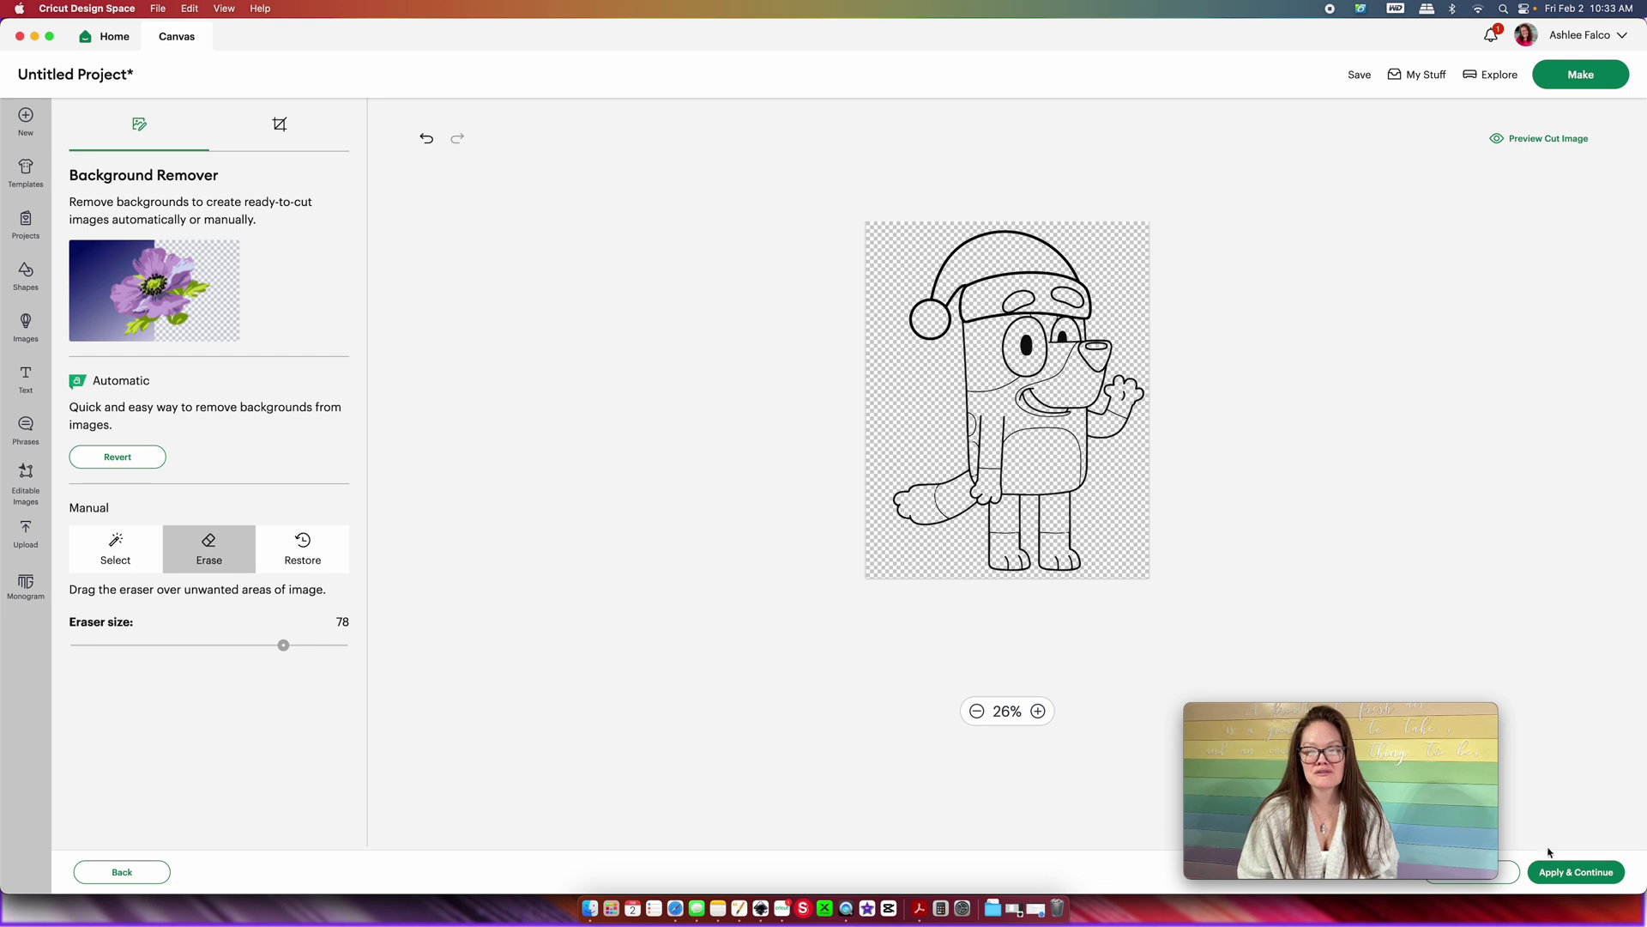
pyautogui.click(1565, 874)
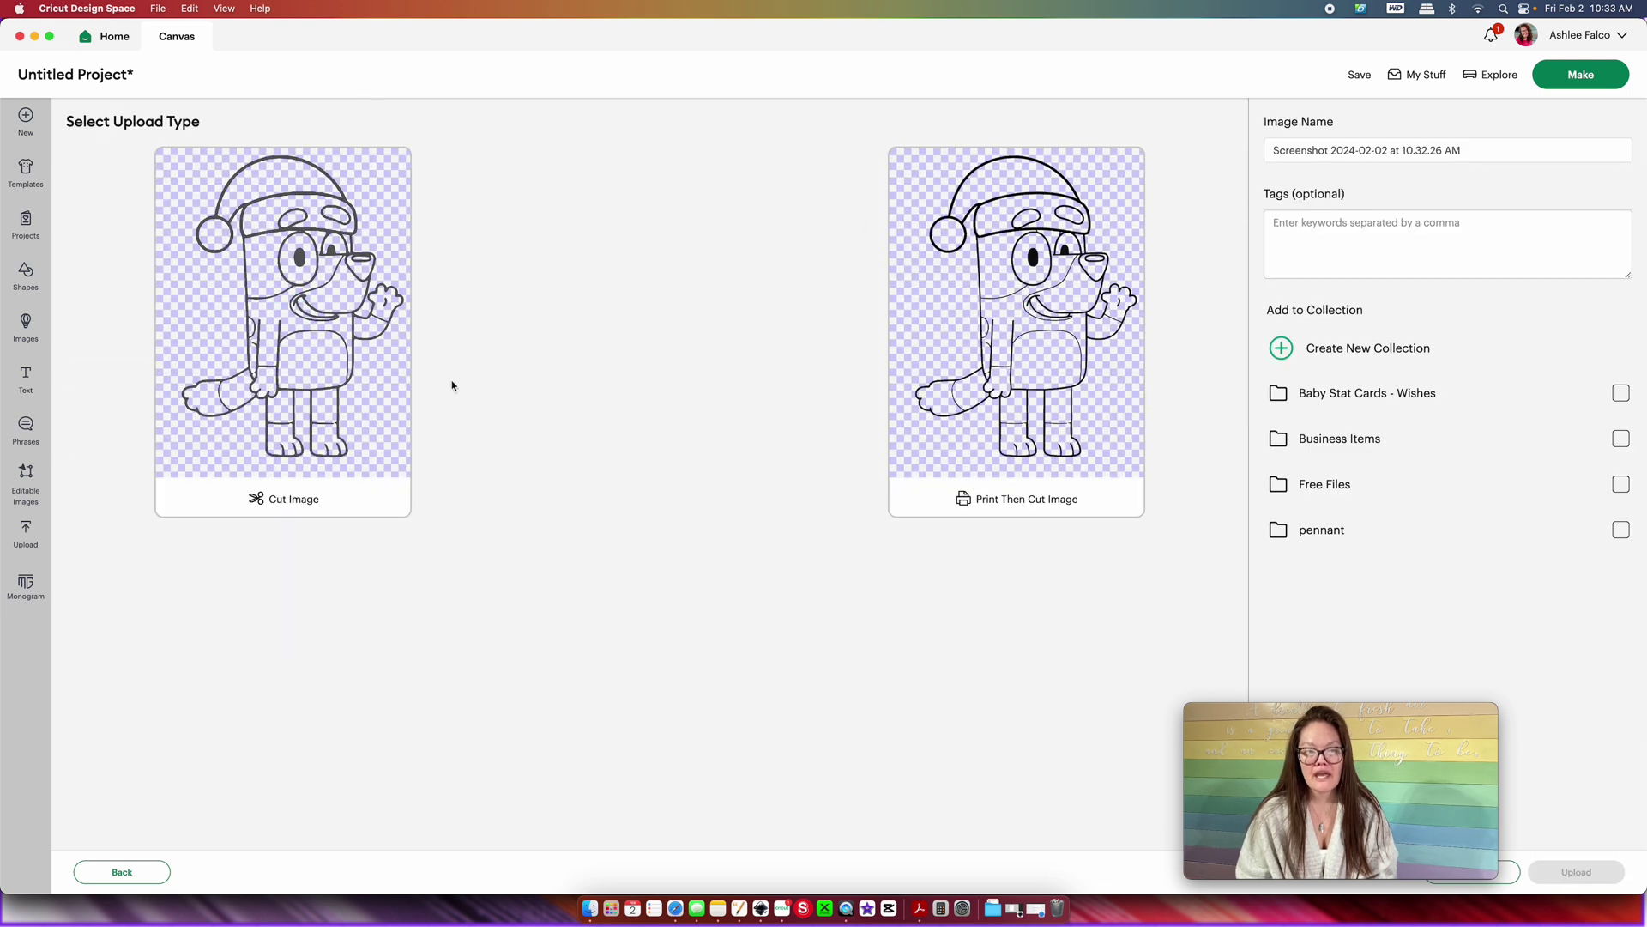
pyautogui.click(356, 380)
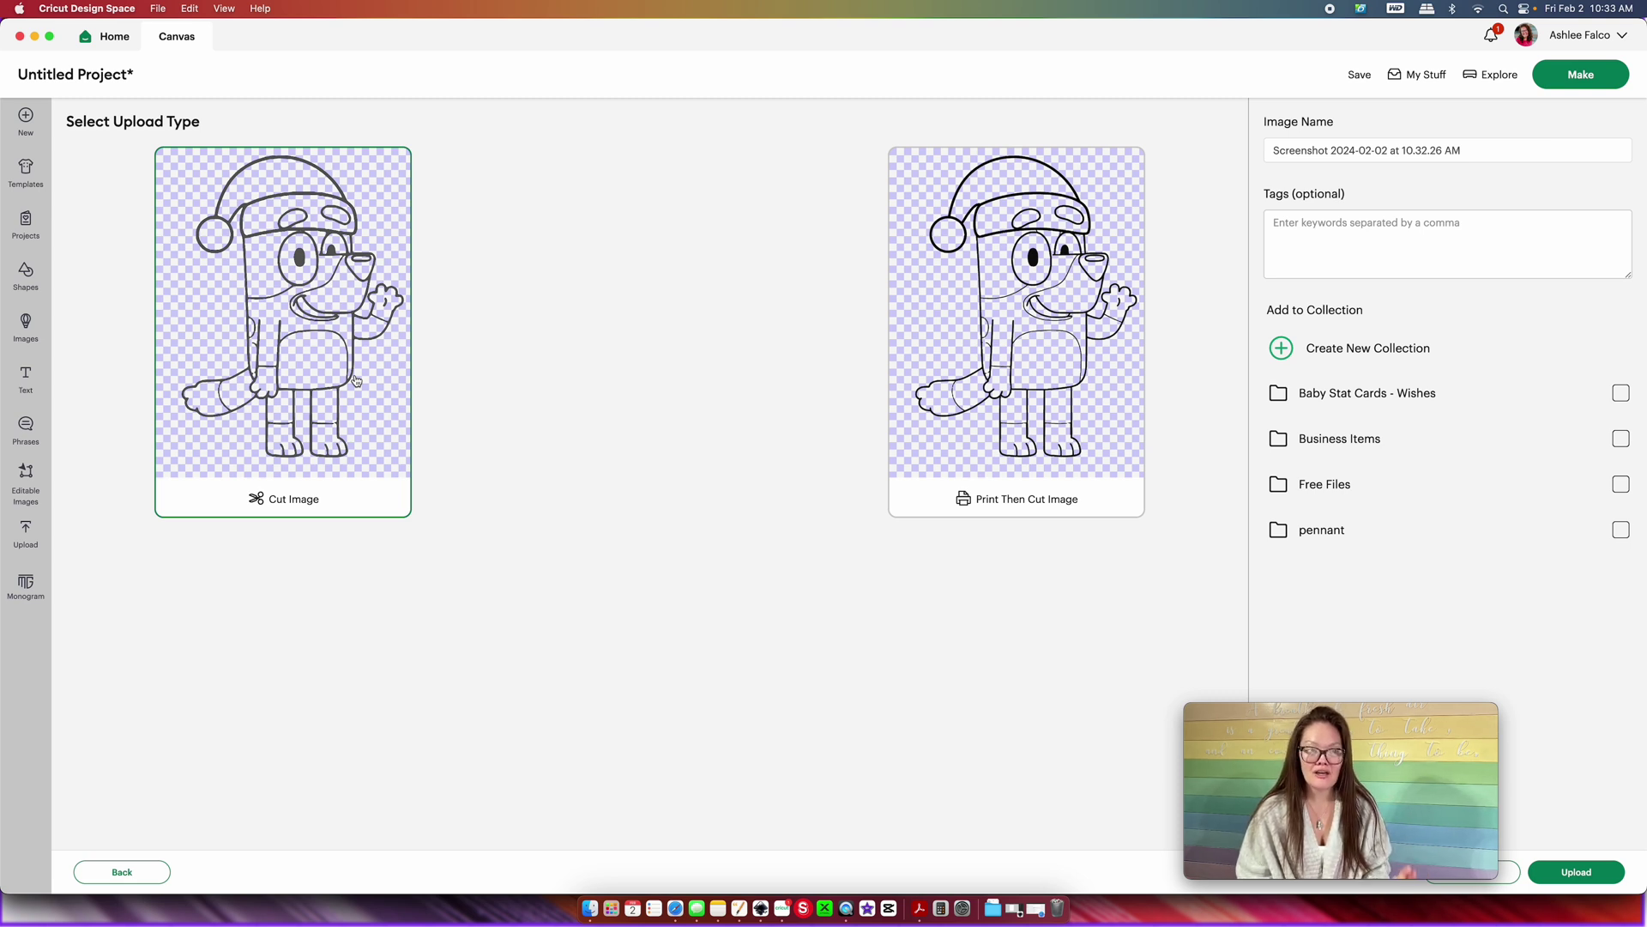
pyautogui.moveTo(1511, 147); pyautogui.dragTo(1145, 158)
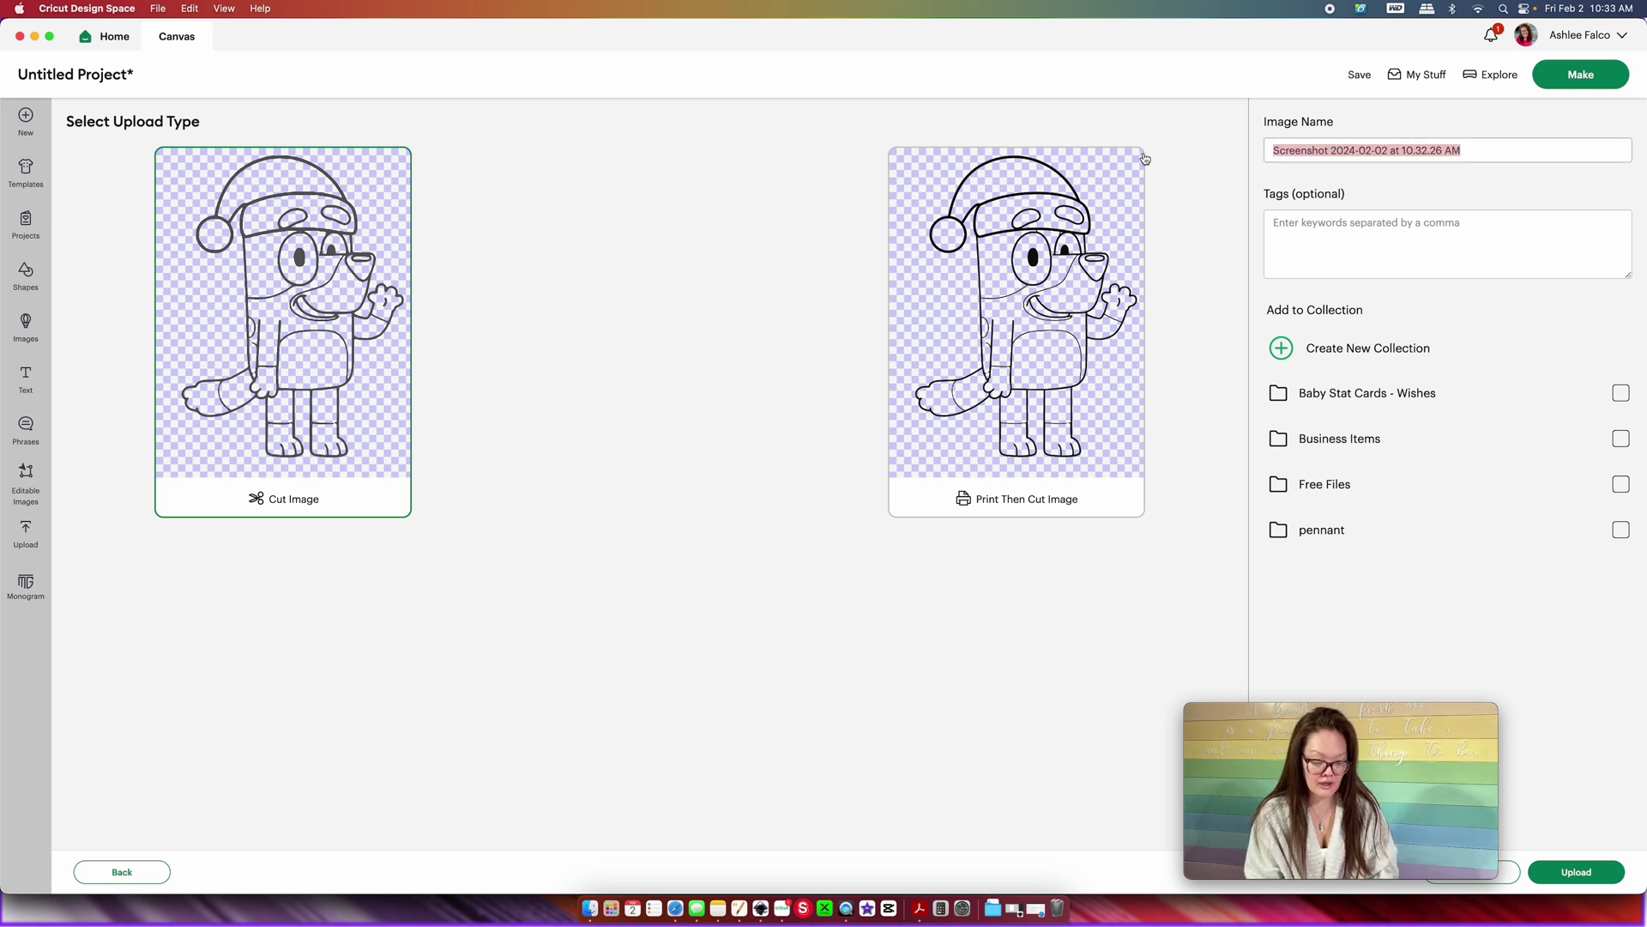
pyautogui.write('santa bluey')
pyautogui.click(1598, 875)
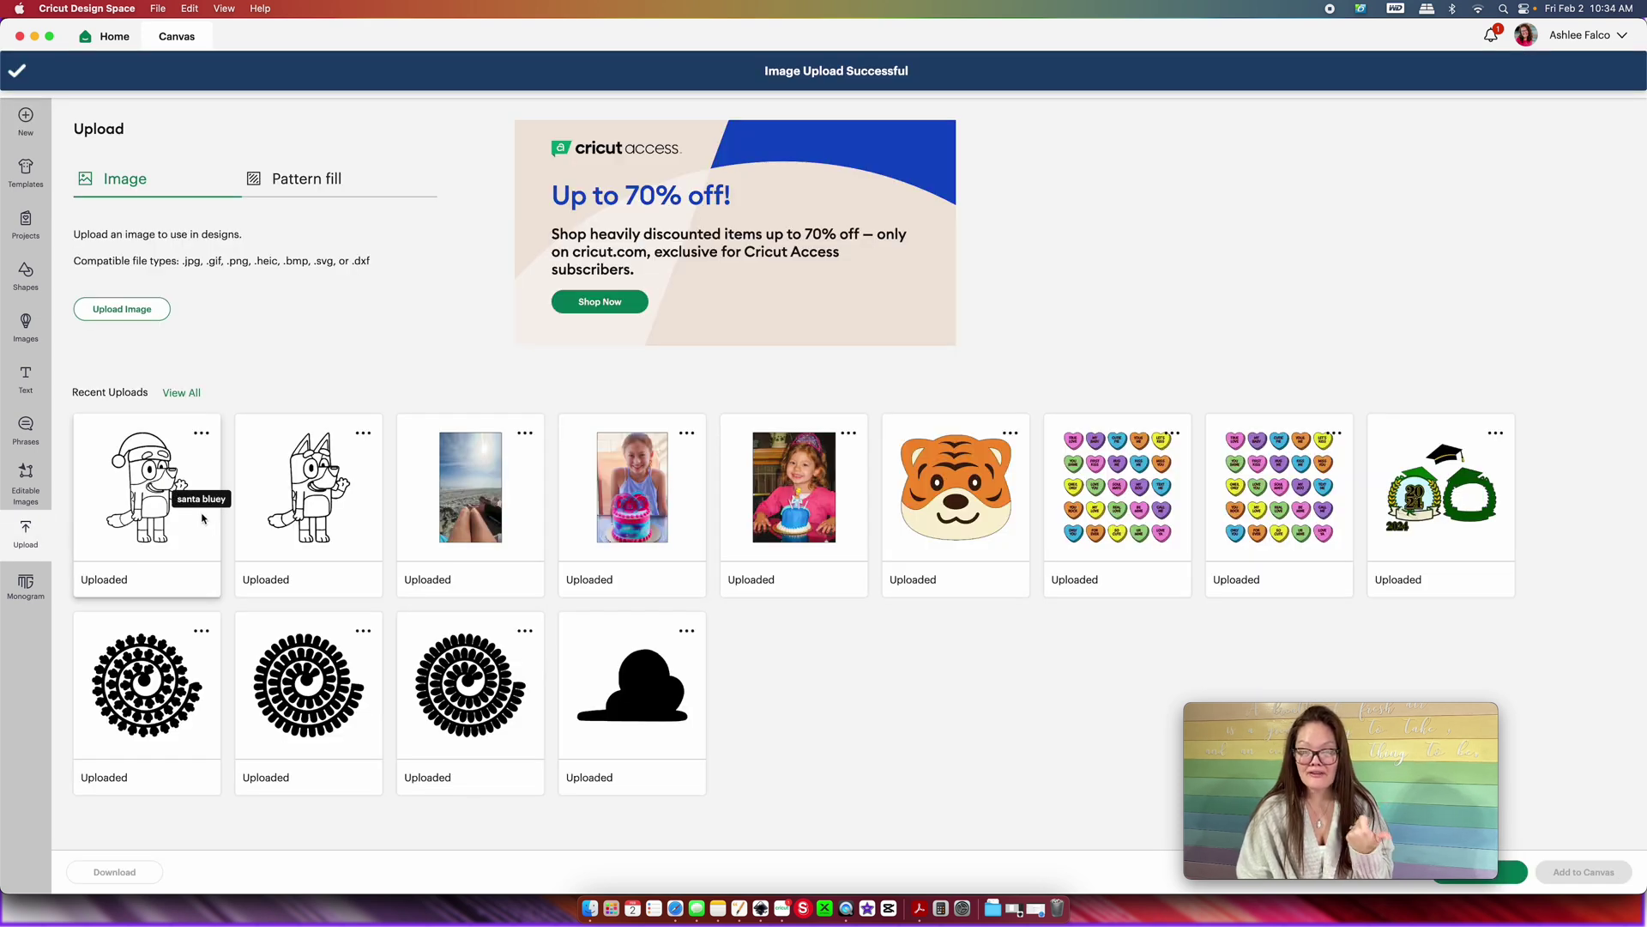
# - Add the uploaded santa bluey image to the canvas and move the coloured Bluey group below it
pyautogui.click(203, 517)
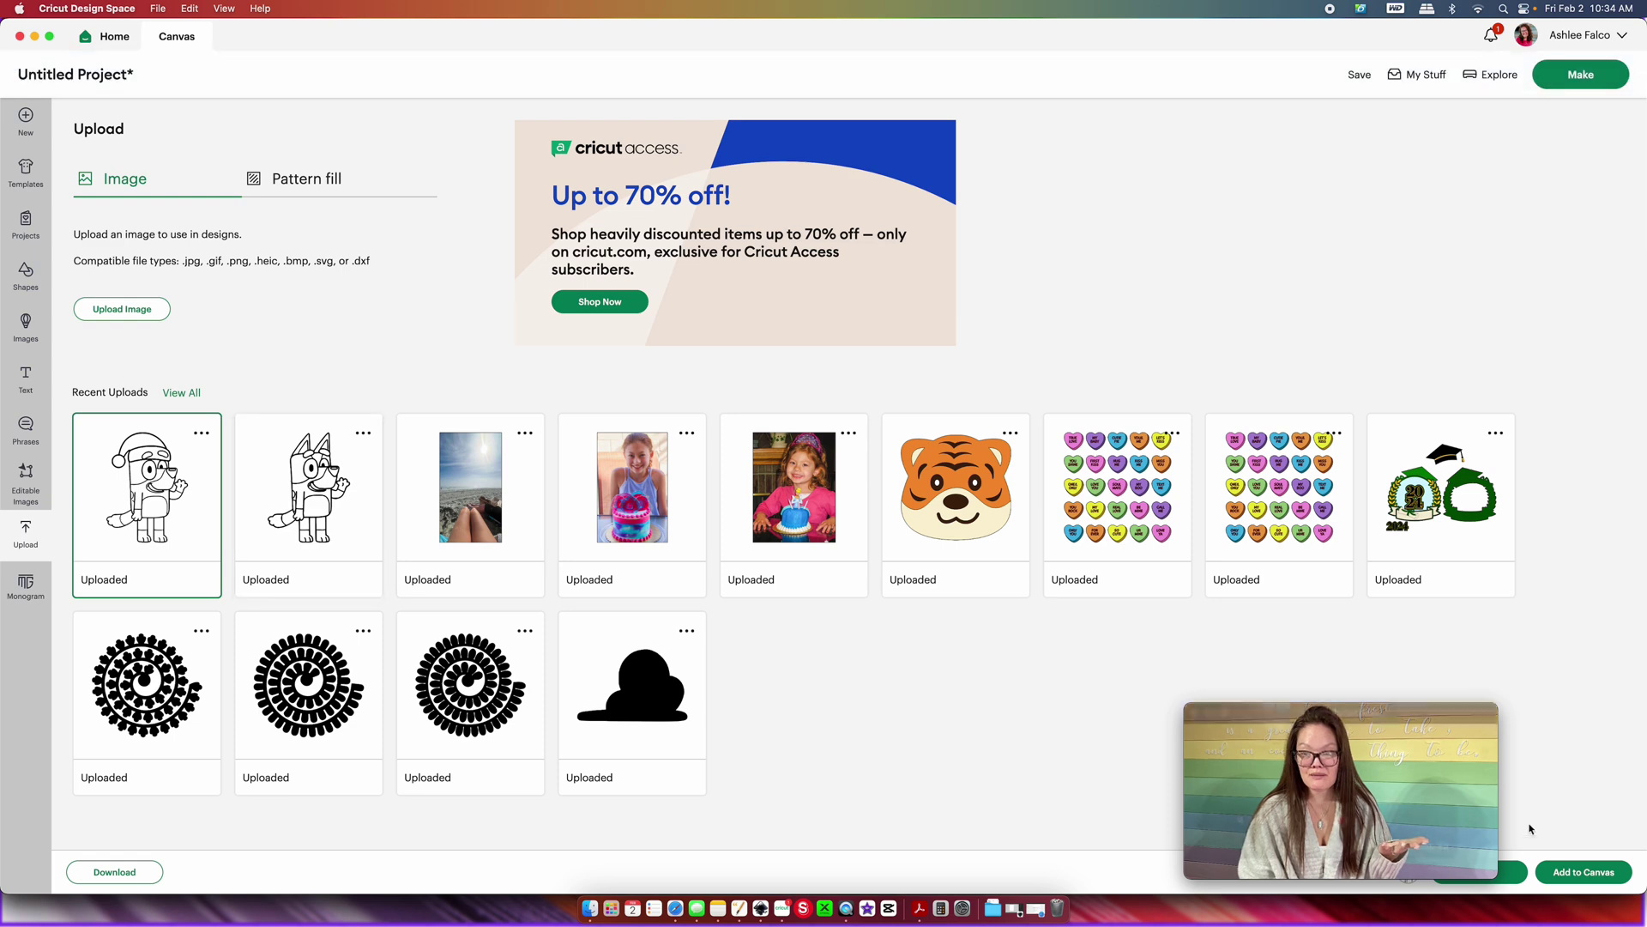
pyautogui.click(1571, 873)
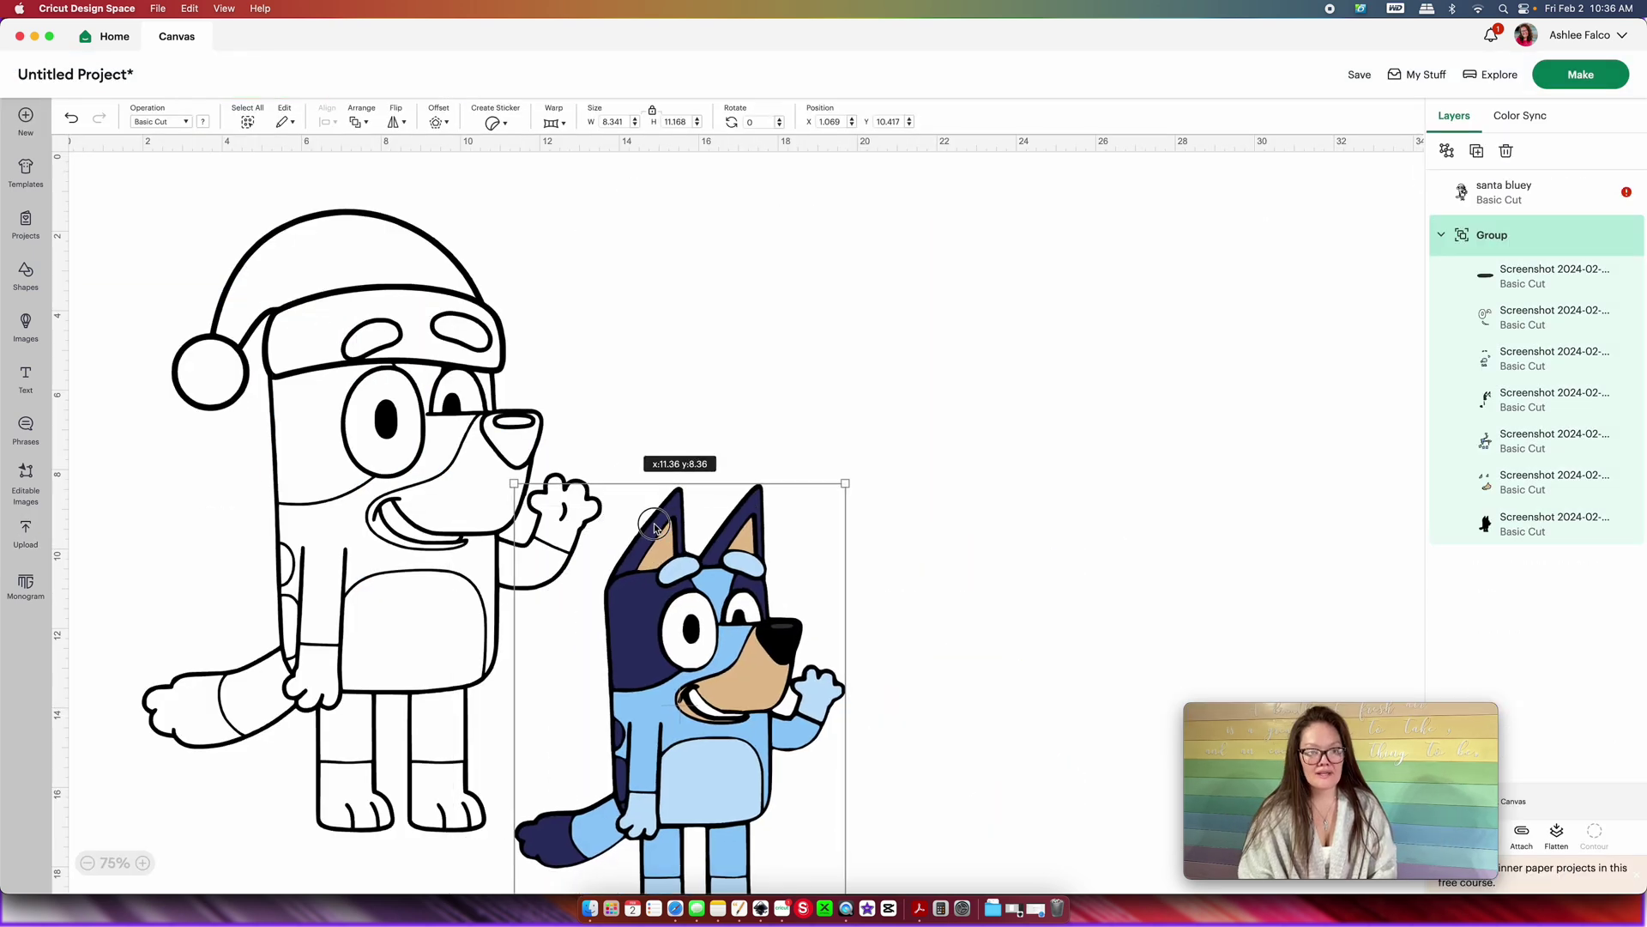
pyautogui.moveTo(655, 526); pyautogui.dragTo(239, 892)
# - Enlarge the santa bluey outline to about 12.8 x 17.34 in and place it near the canvas's upper-left corner
pyautogui.moveTo(382, 645); pyautogui.dragTo(342, 615)
pyautogui.moveTo(558, 794); pyautogui.dragTo(611, 840)
pyautogui.moveTo(1294, 735)
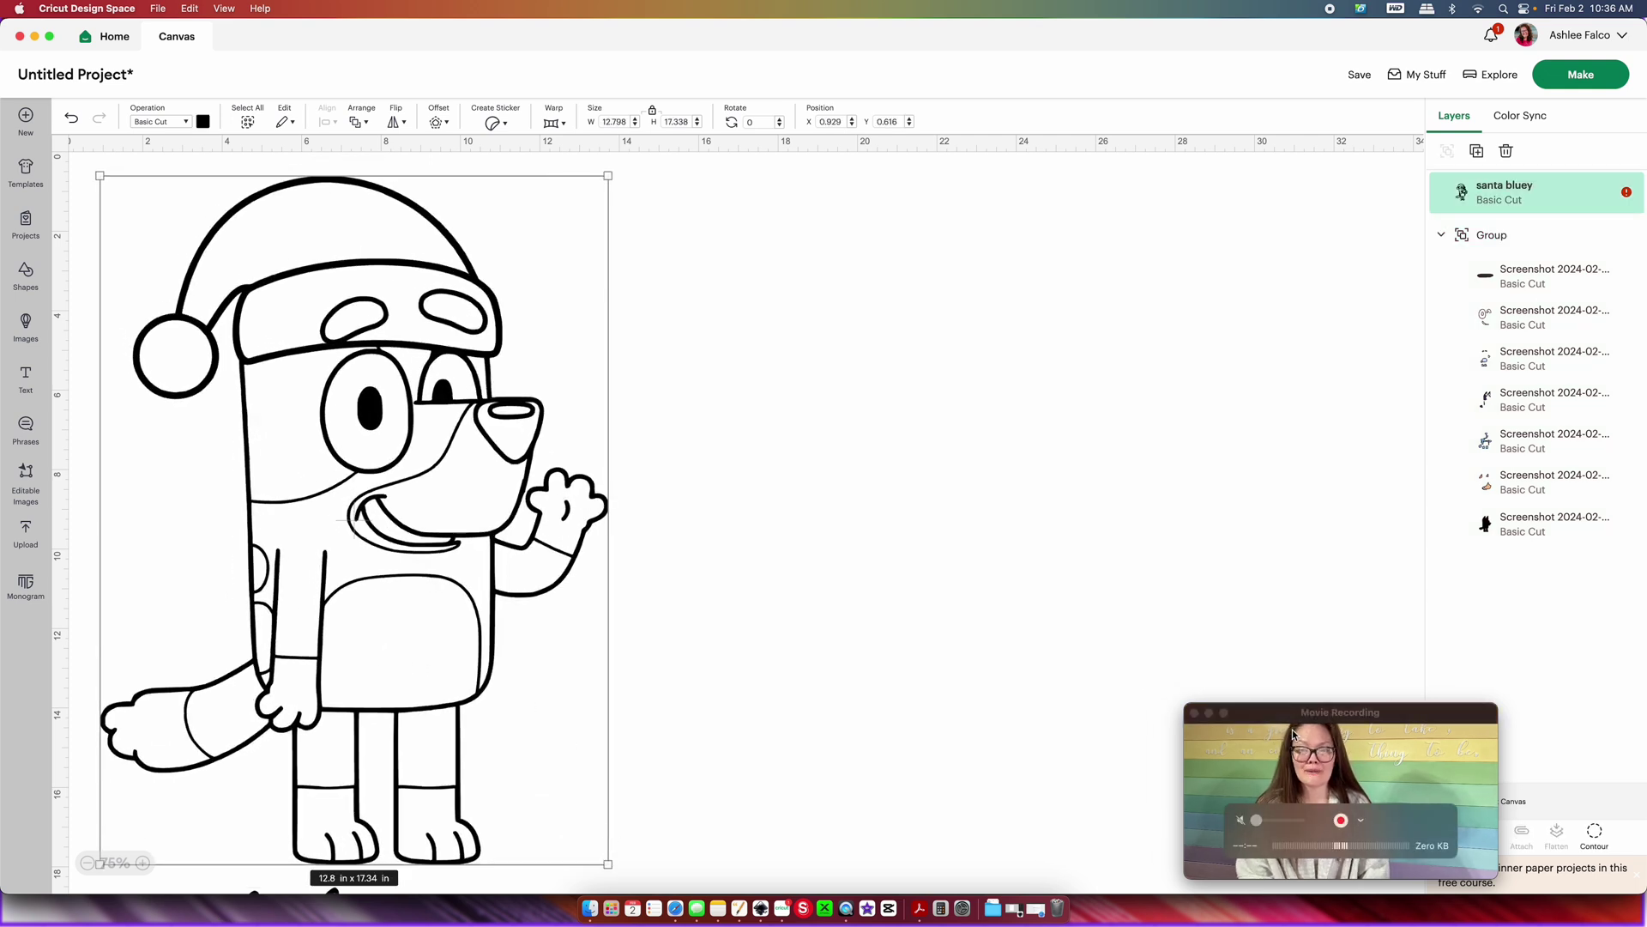
pyautogui.moveTo(1297, 721); pyautogui.dragTo(1443, 739)
pyautogui.click(436, 510)
pyautogui.moveTo(435, 510); pyautogui.dragTo(419, 511)
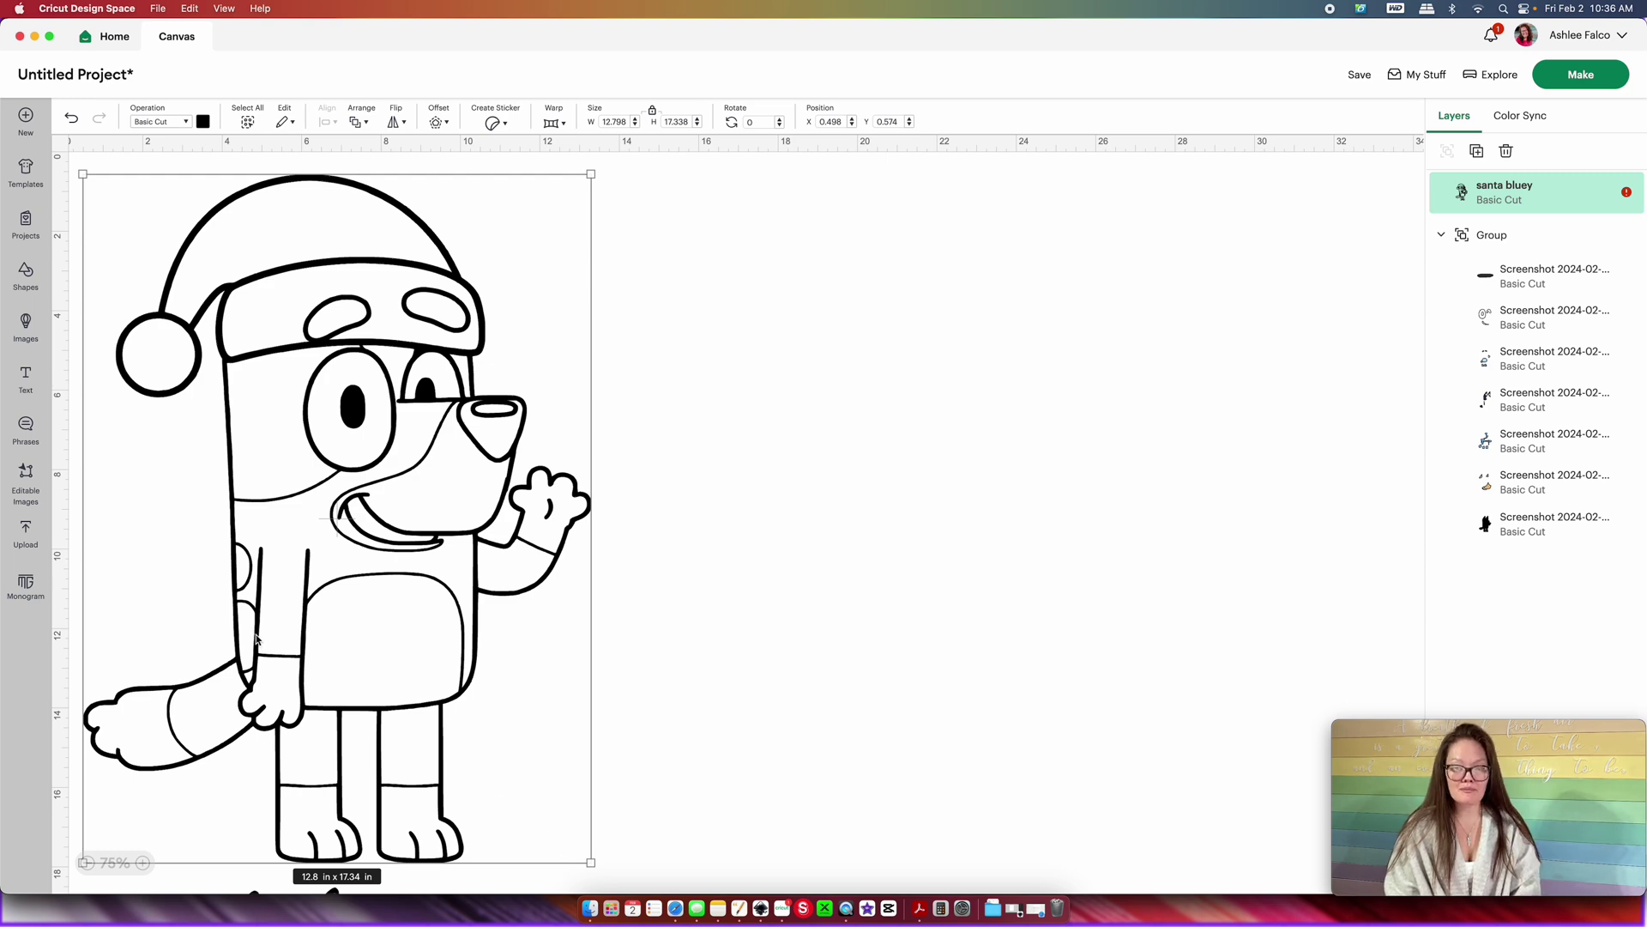
# - Duplicate the santa bluey outline and place the copy to the right of the original
pyautogui.press('super+d')
pyautogui.moveTo(254, 598); pyautogui.dragTo(644, 598)
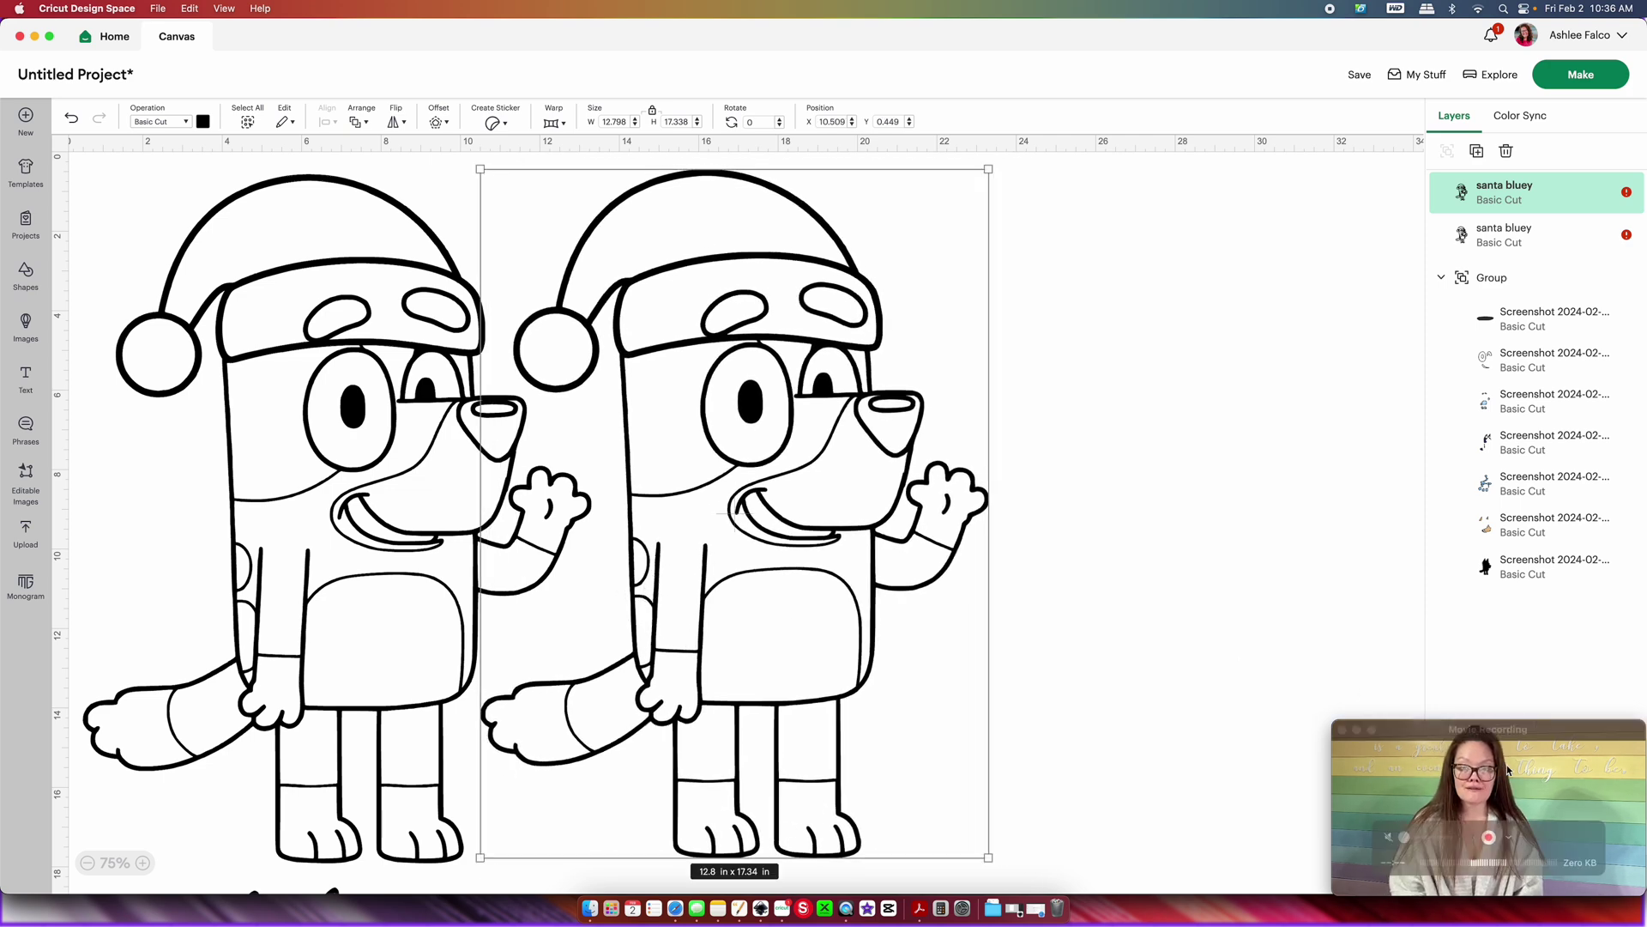
pyautogui.moveTo(1526, 736); pyautogui.dragTo(1525, 612)
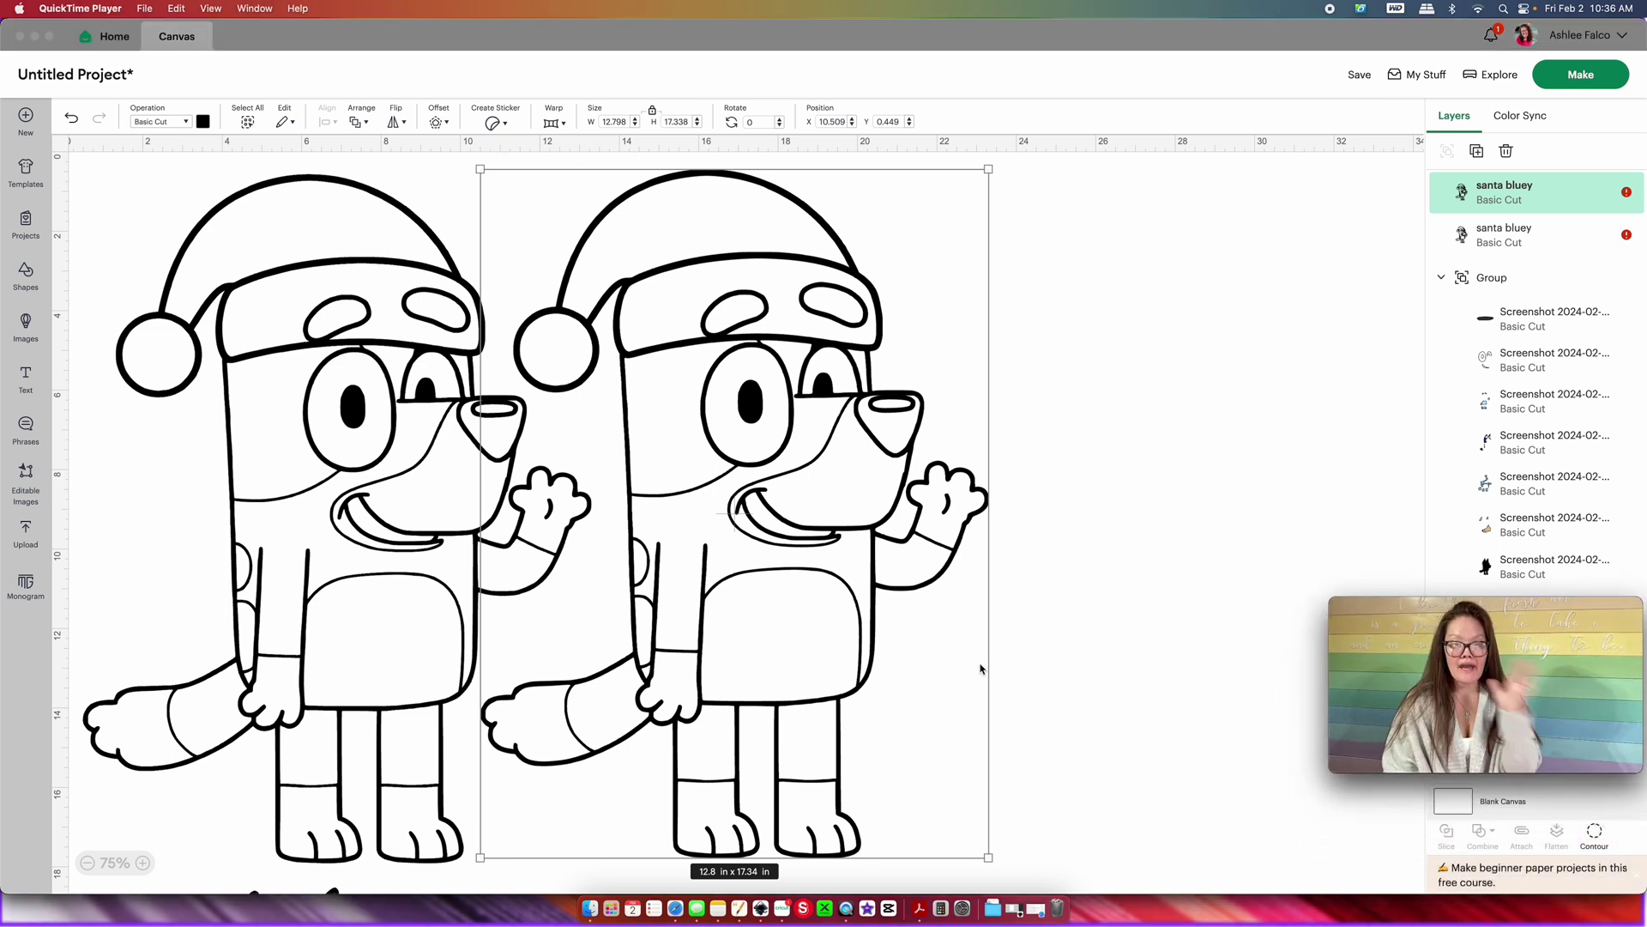
# - Hide all contours on the duplicate to make a solid silhouette, and nudge it slightly toward the outline
pyautogui.click(1594, 838)
pyautogui.click(1593, 838)
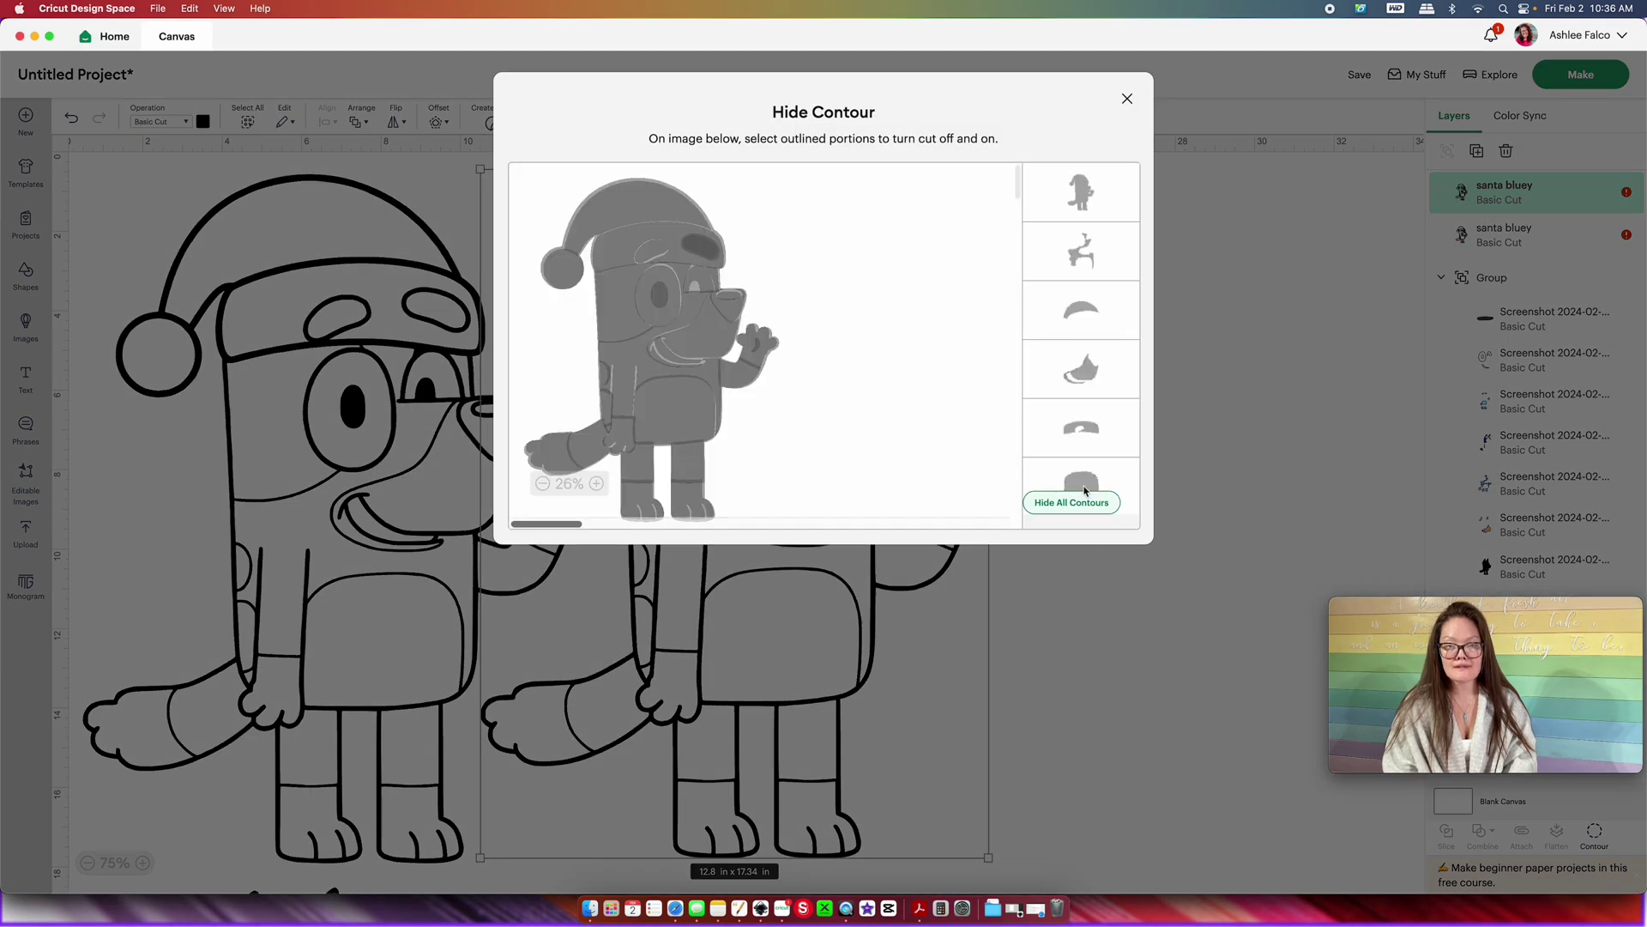
pyautogui.click(1082, 504)
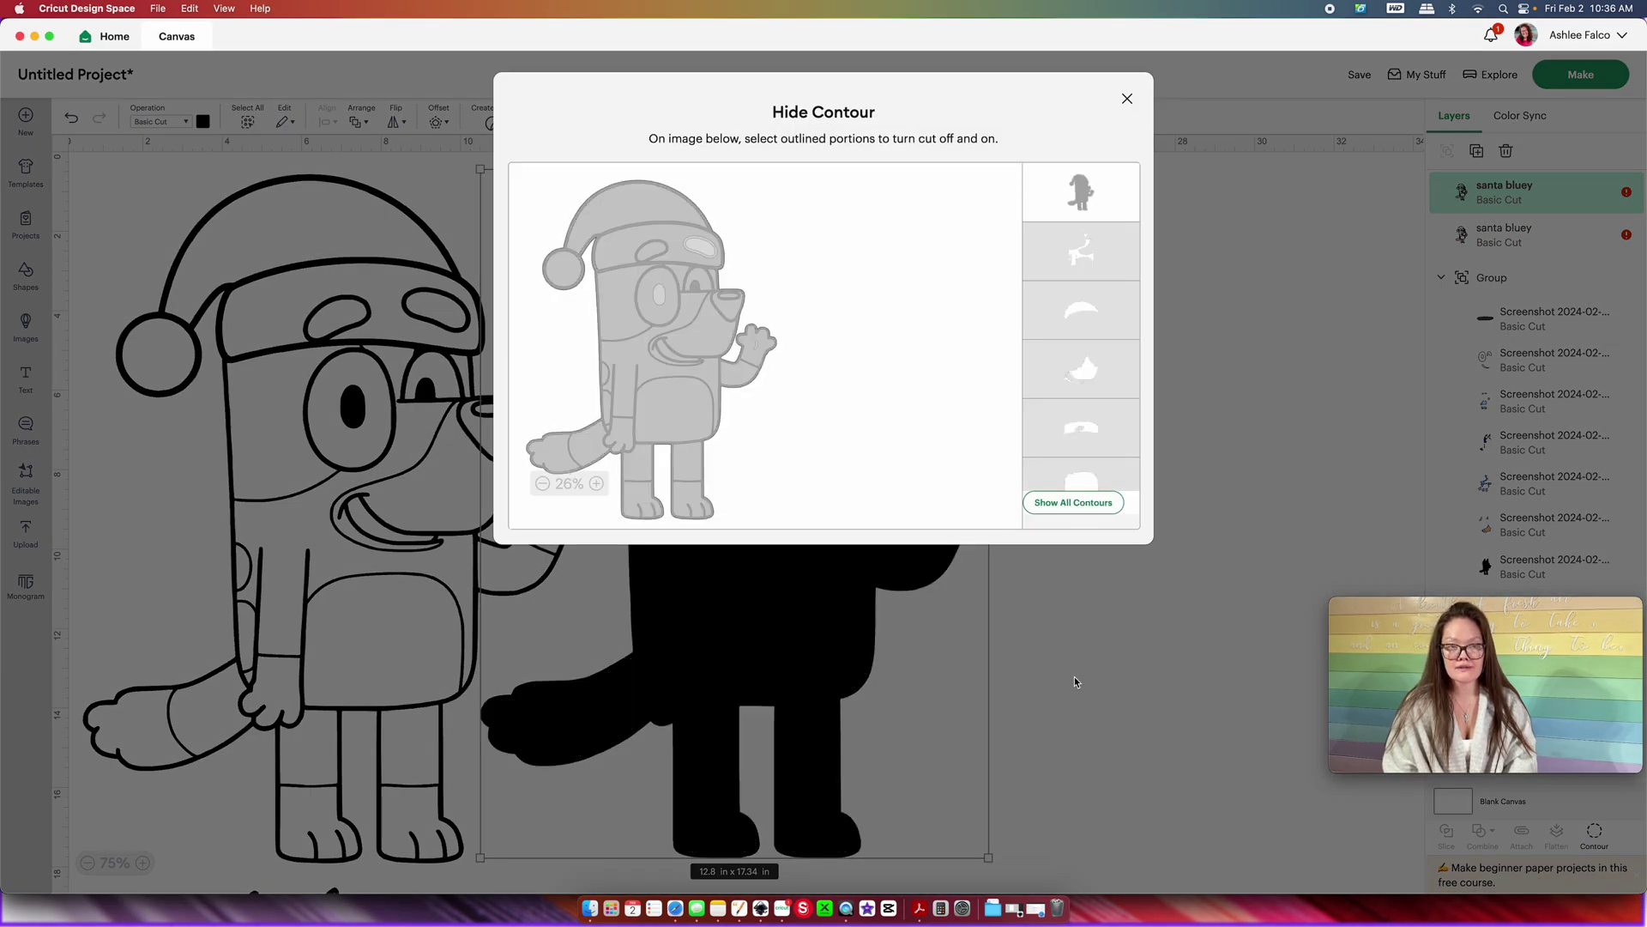
pyautogui.click(1086, 702)
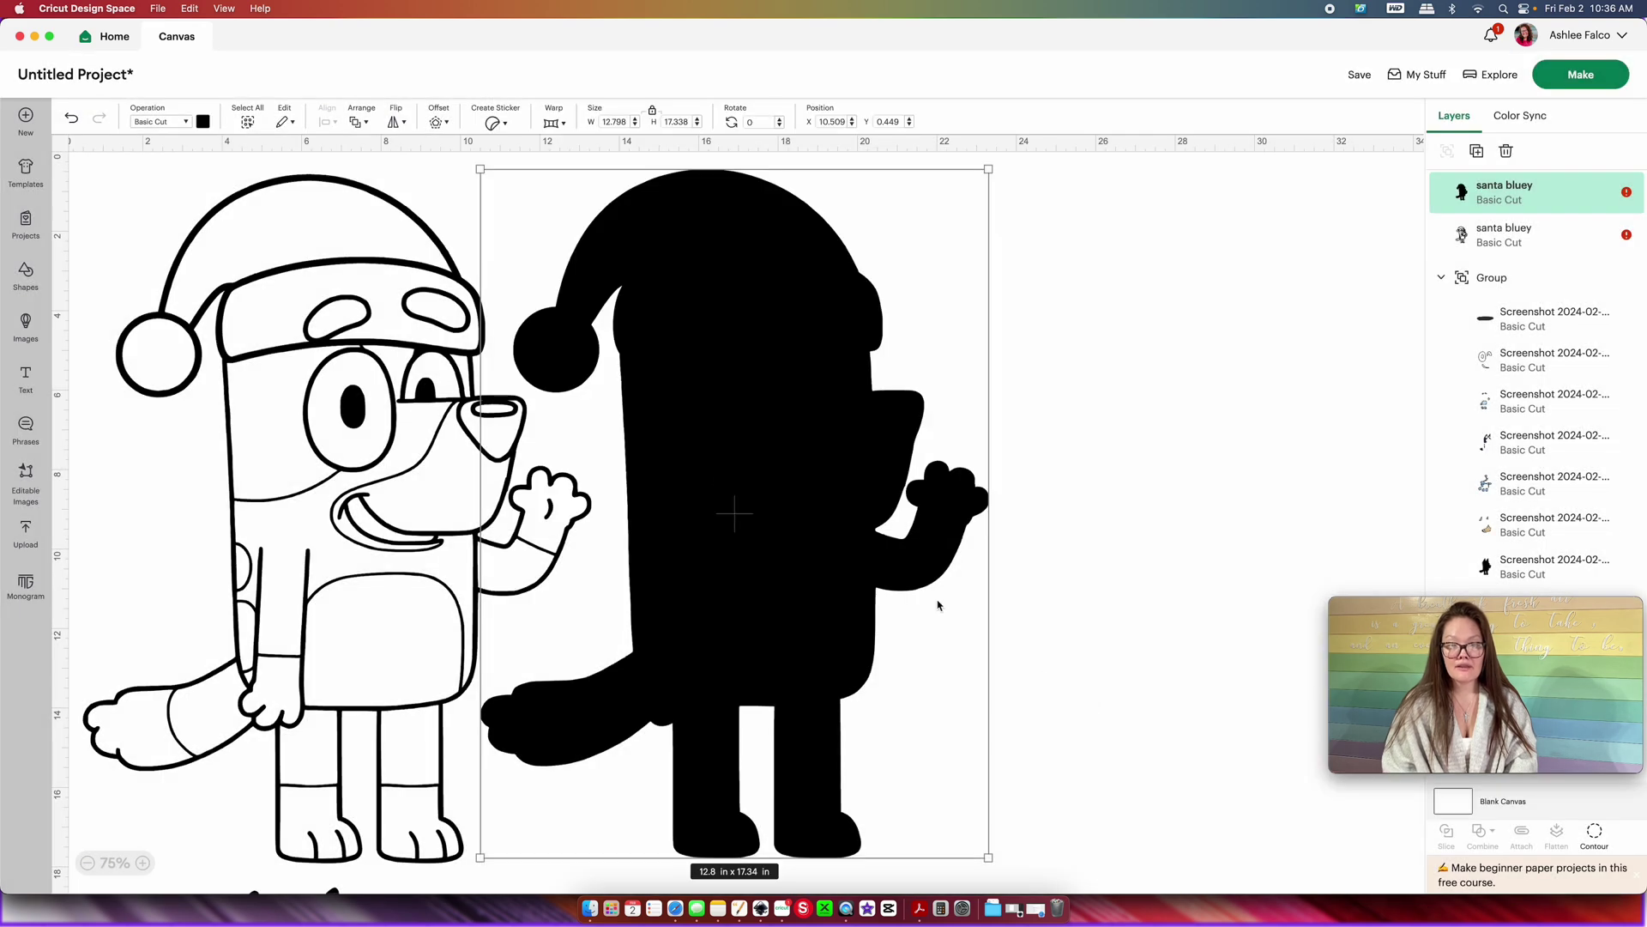
pyautogui.moveTo(758, 499); pyautogui.dragTo(743, 499)
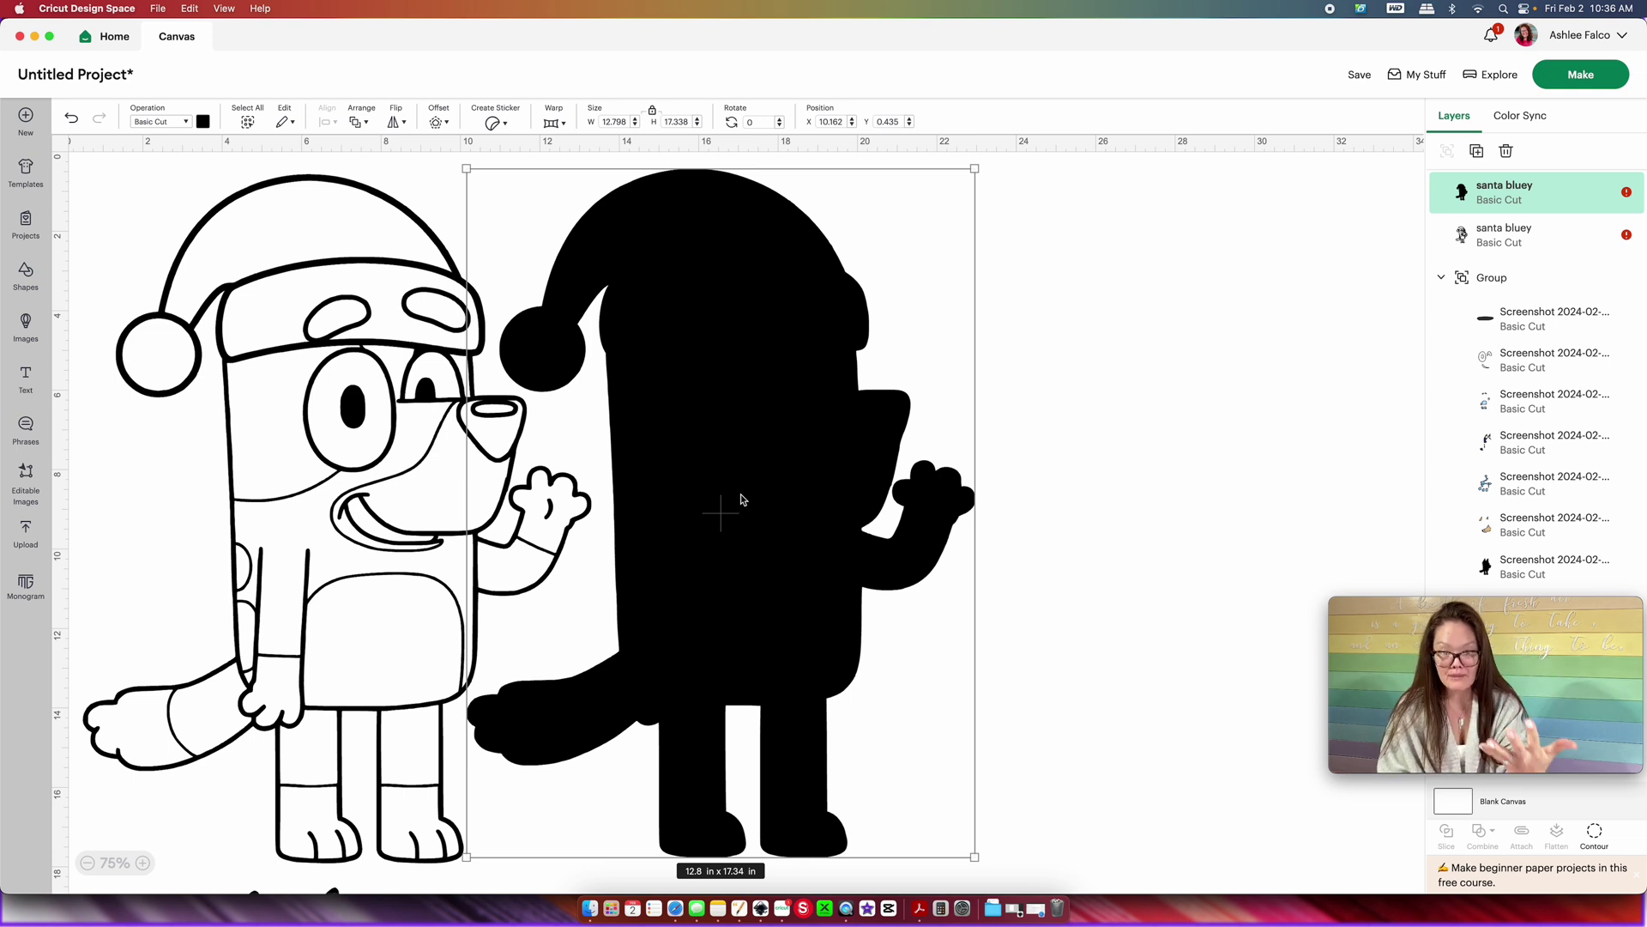
# - Duplicate the original santa bluey outline and place the copy to the right of the solid silhouette
pyautogui.click(277, 519)
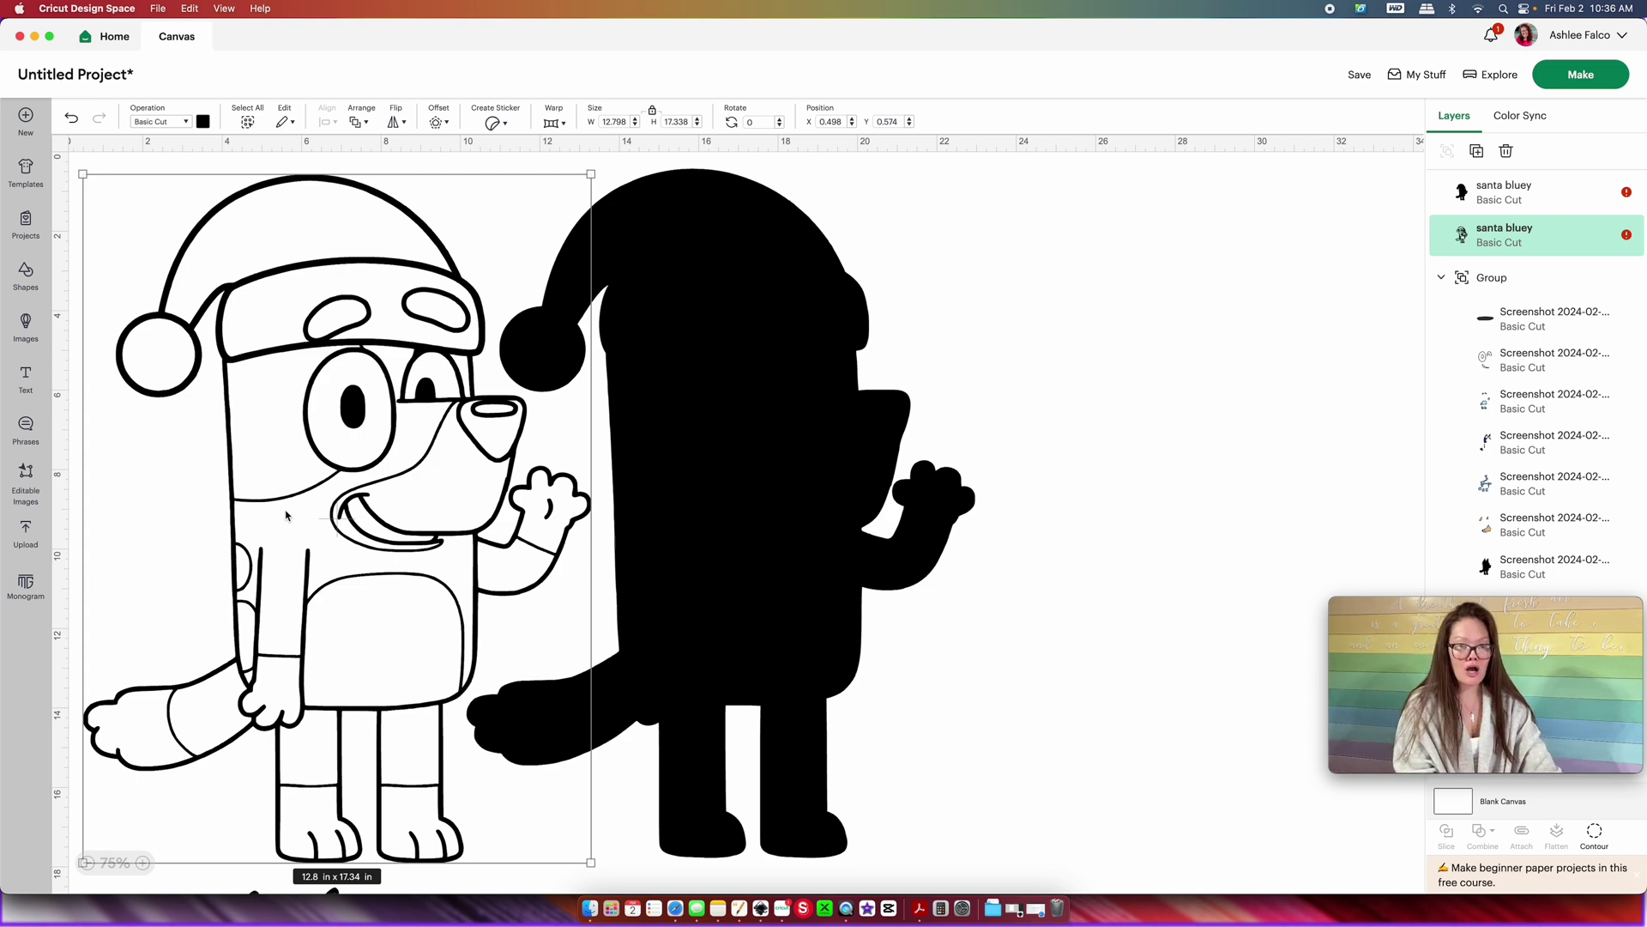
pyautogui.press('super+d')
pyautogui.moveTo(288, 513); pyautogui.dragTo(1030, 474)
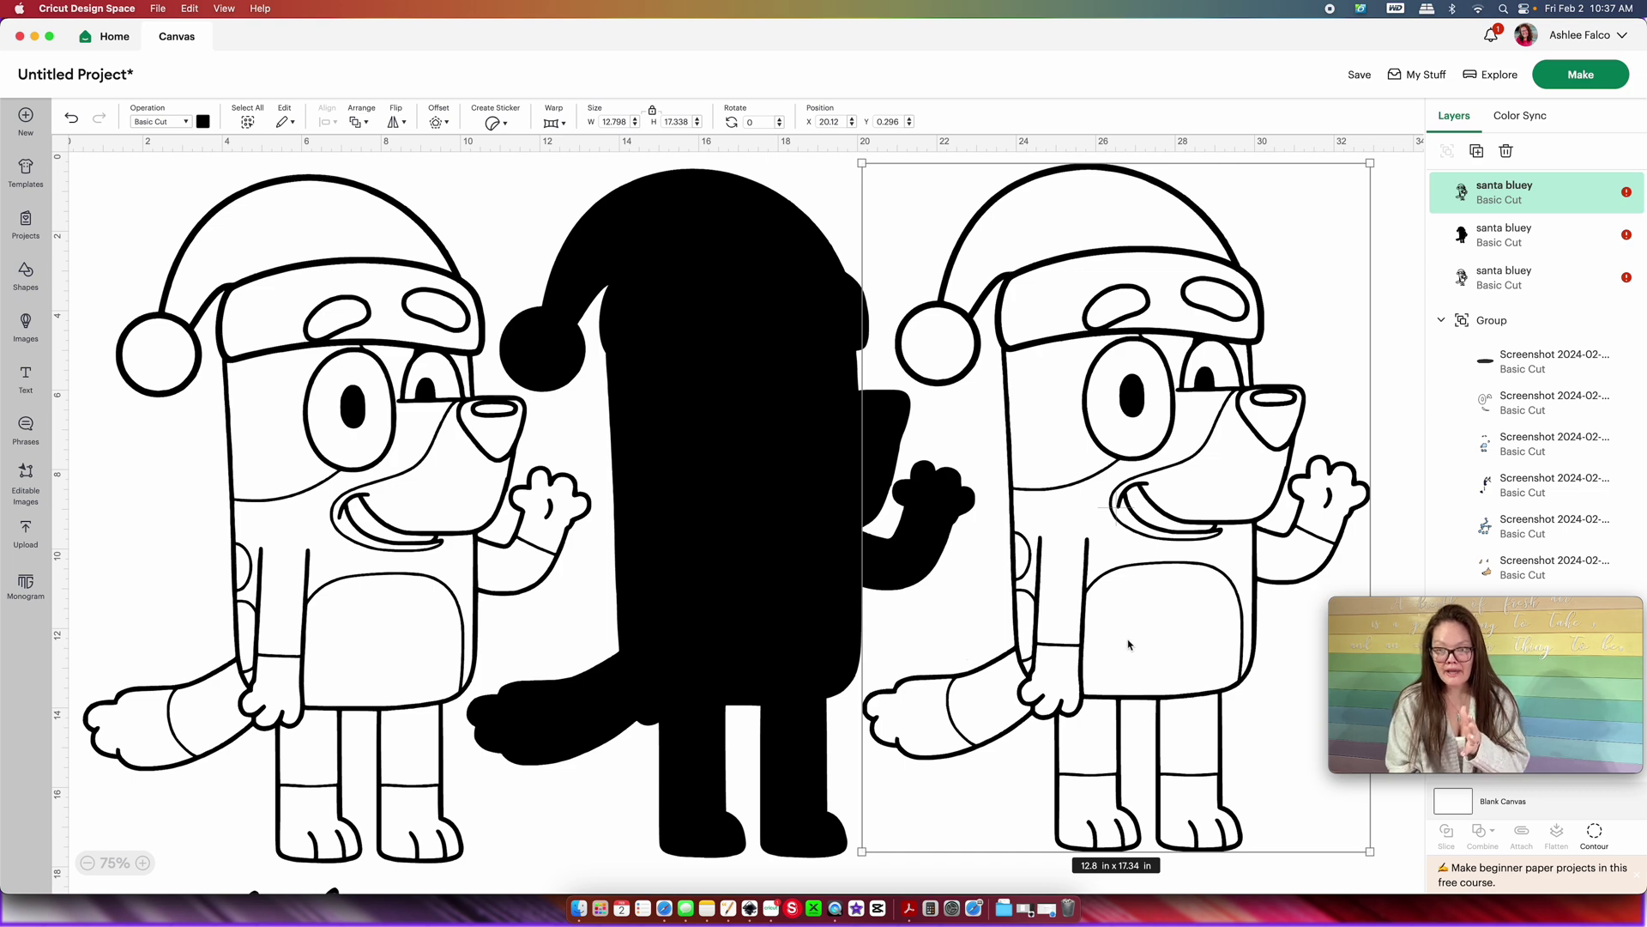
pyautogui.hscroll(3, 1128, 644)
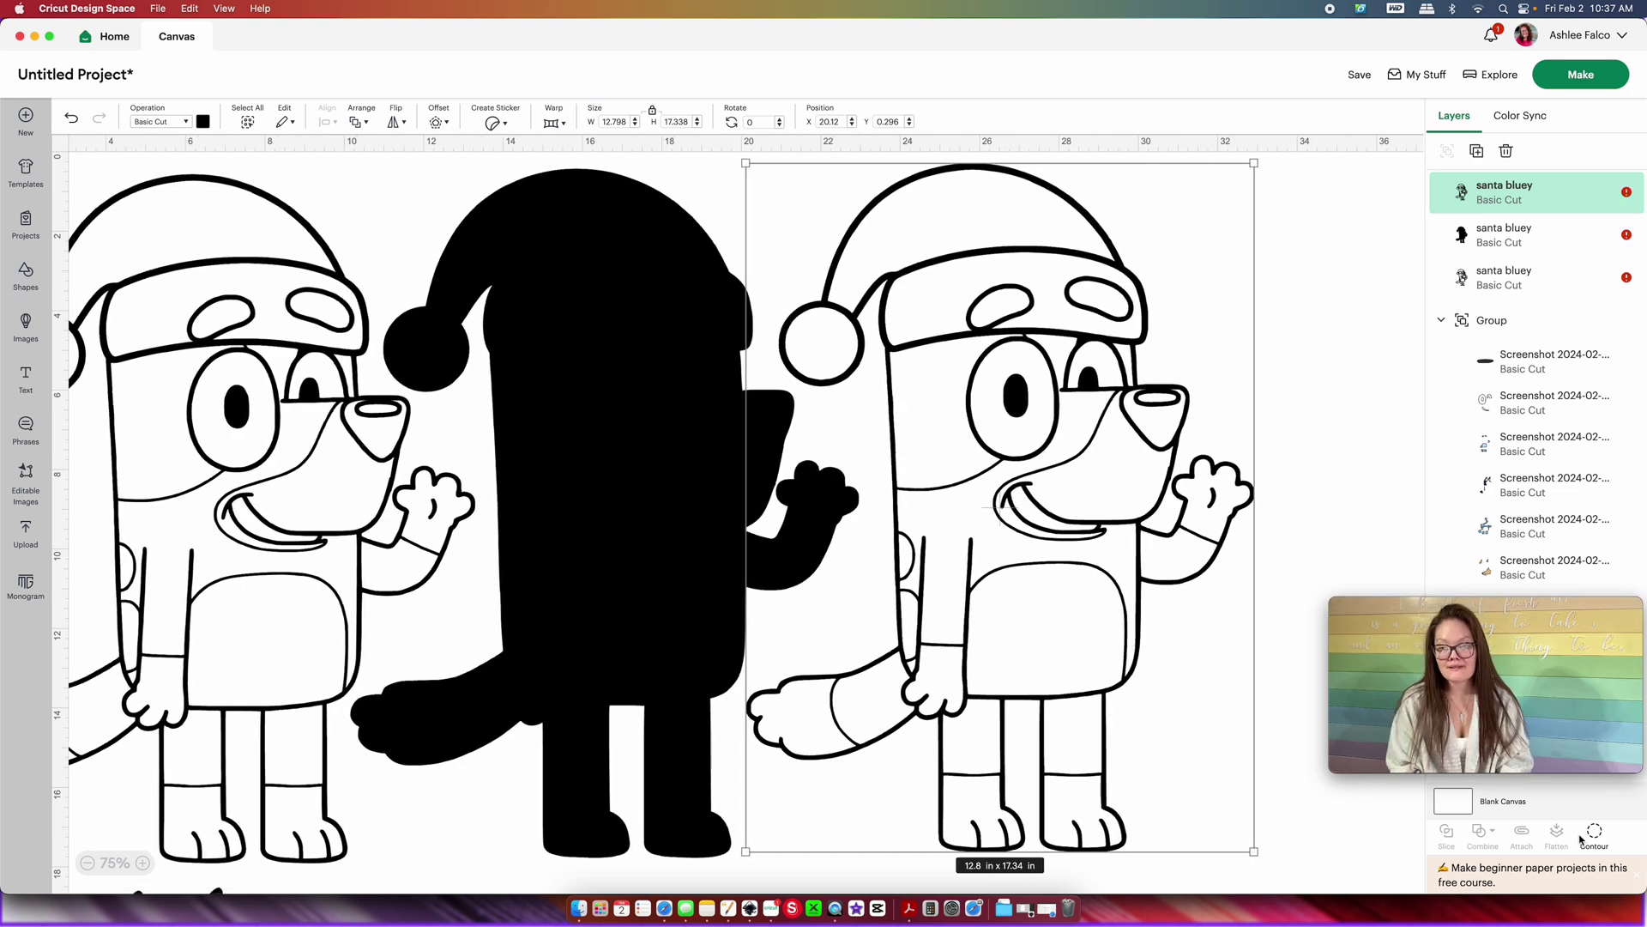
# - Hide every contour on this copy, including the outer outline, except the dark head patches, back spots and tail tip
pyautogui.click(1596, 837)
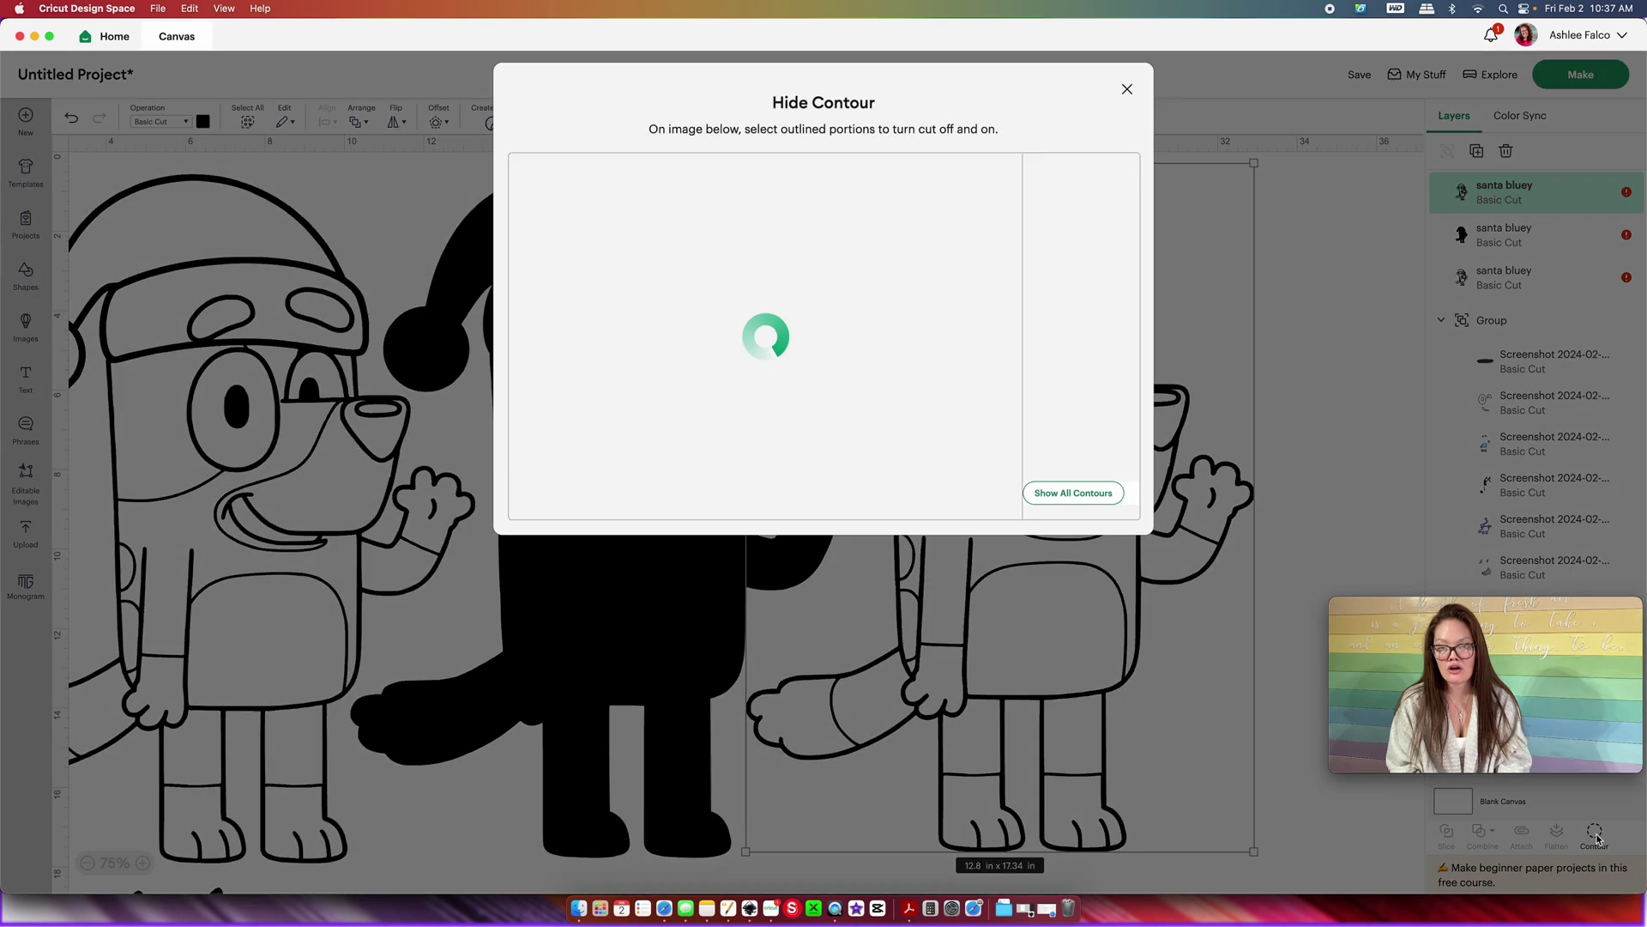
pyautogui.click(1093, 507)
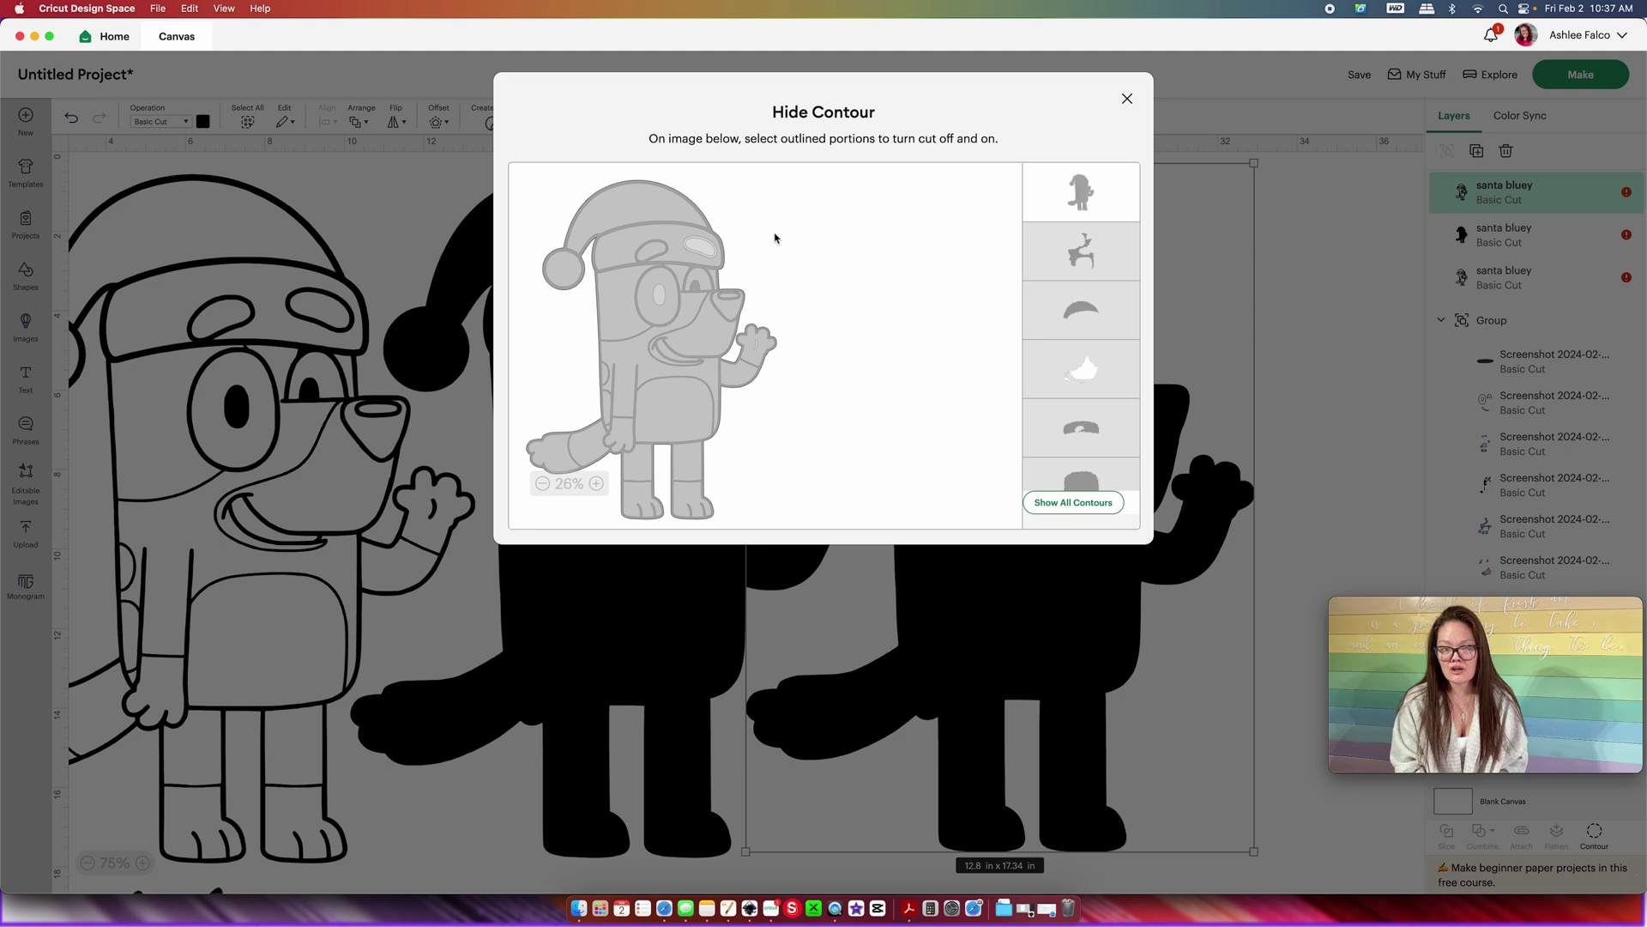
pyautogui.click(696, 277)
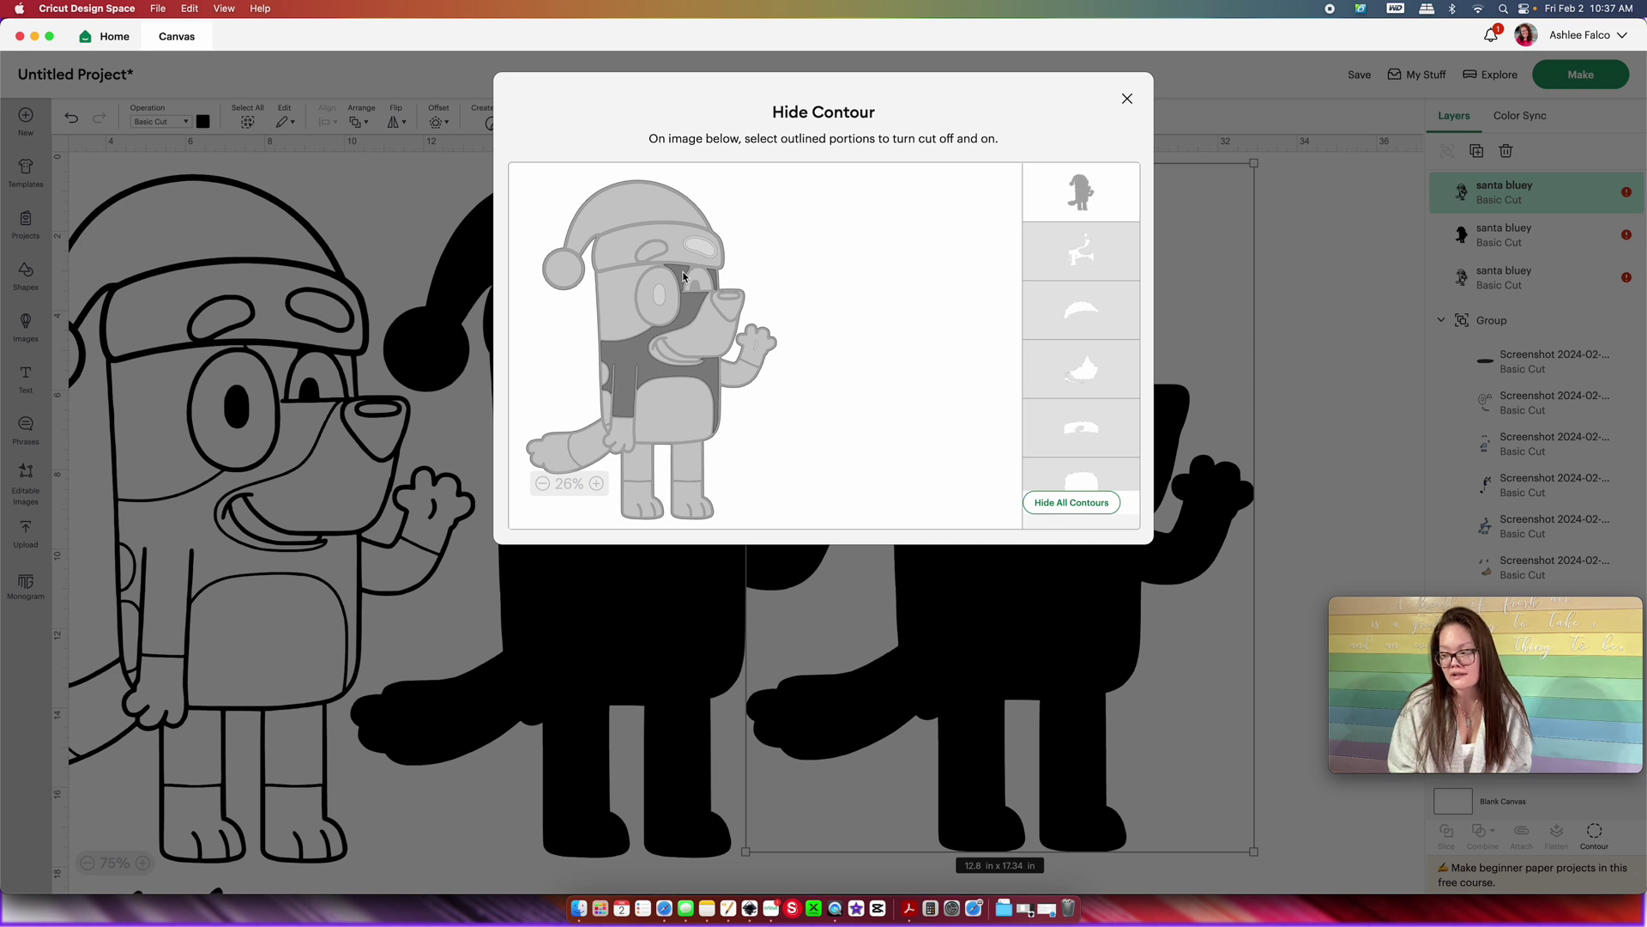
pyautogui.click(621, 297)
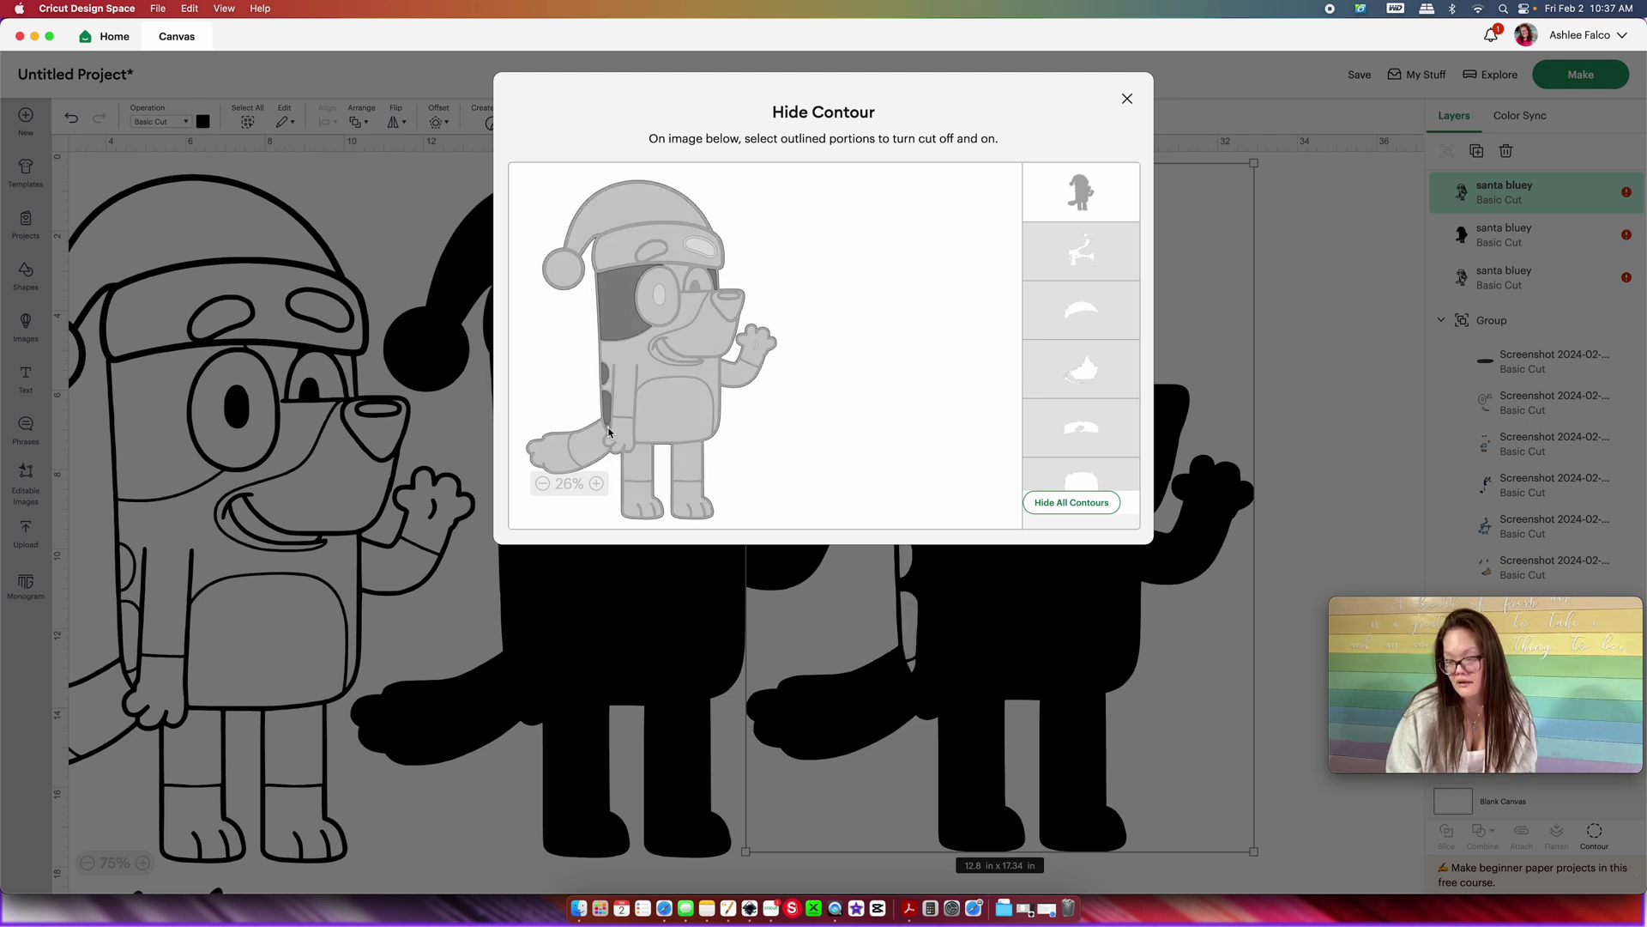
pyautogui.click(555, 459)
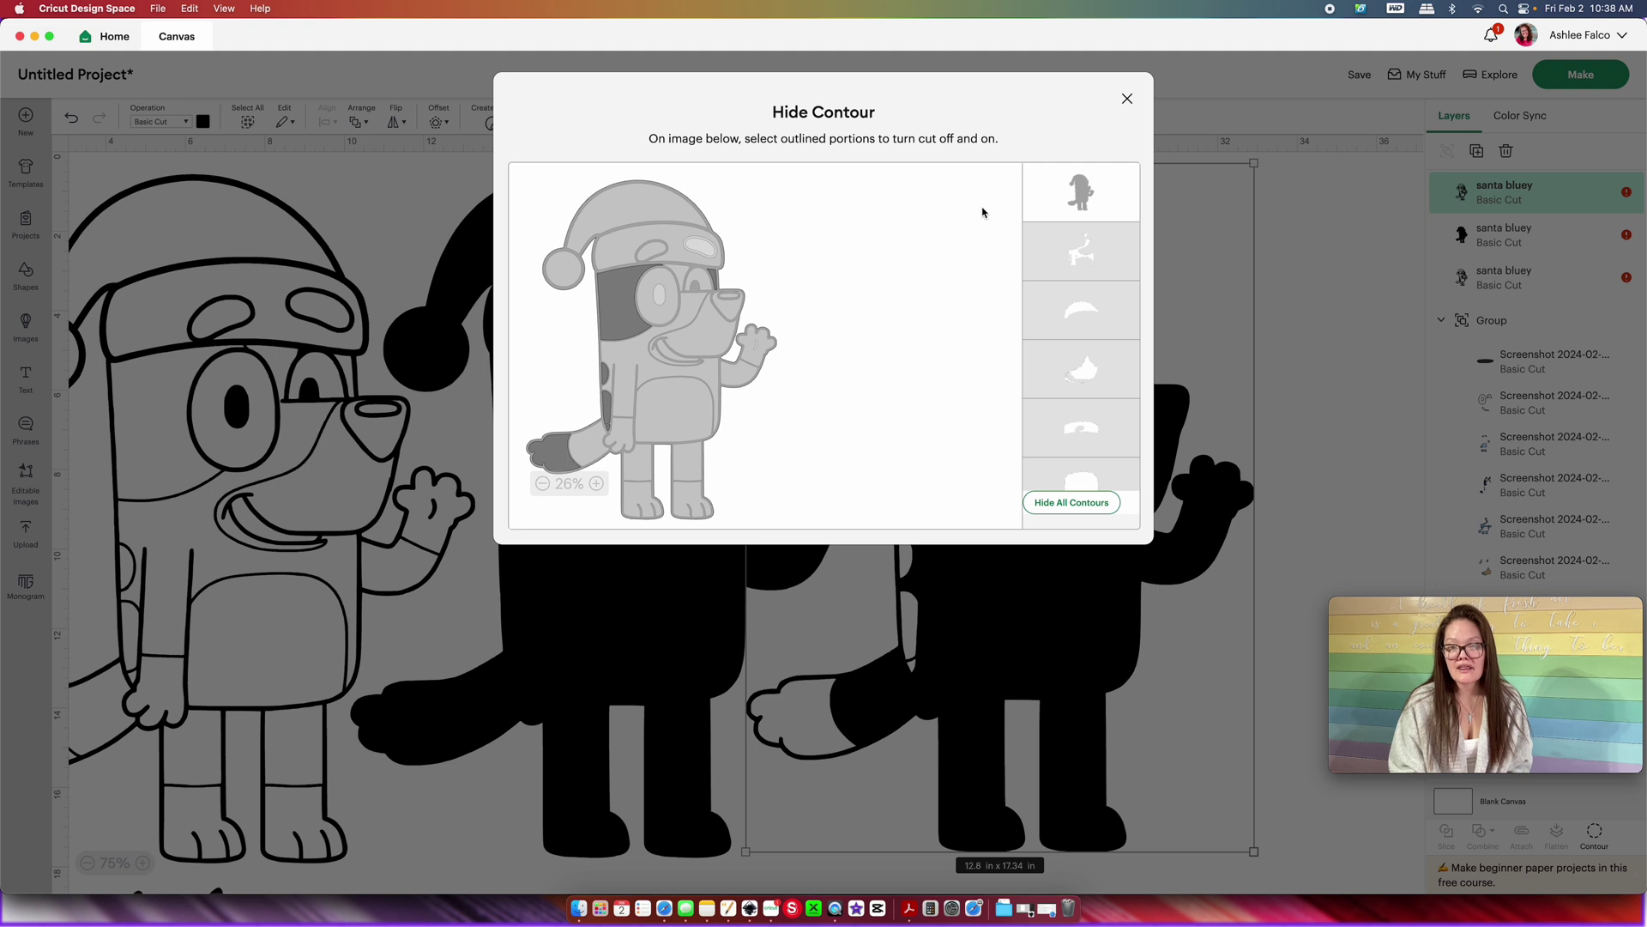
pyautogui.click(1085, 194)
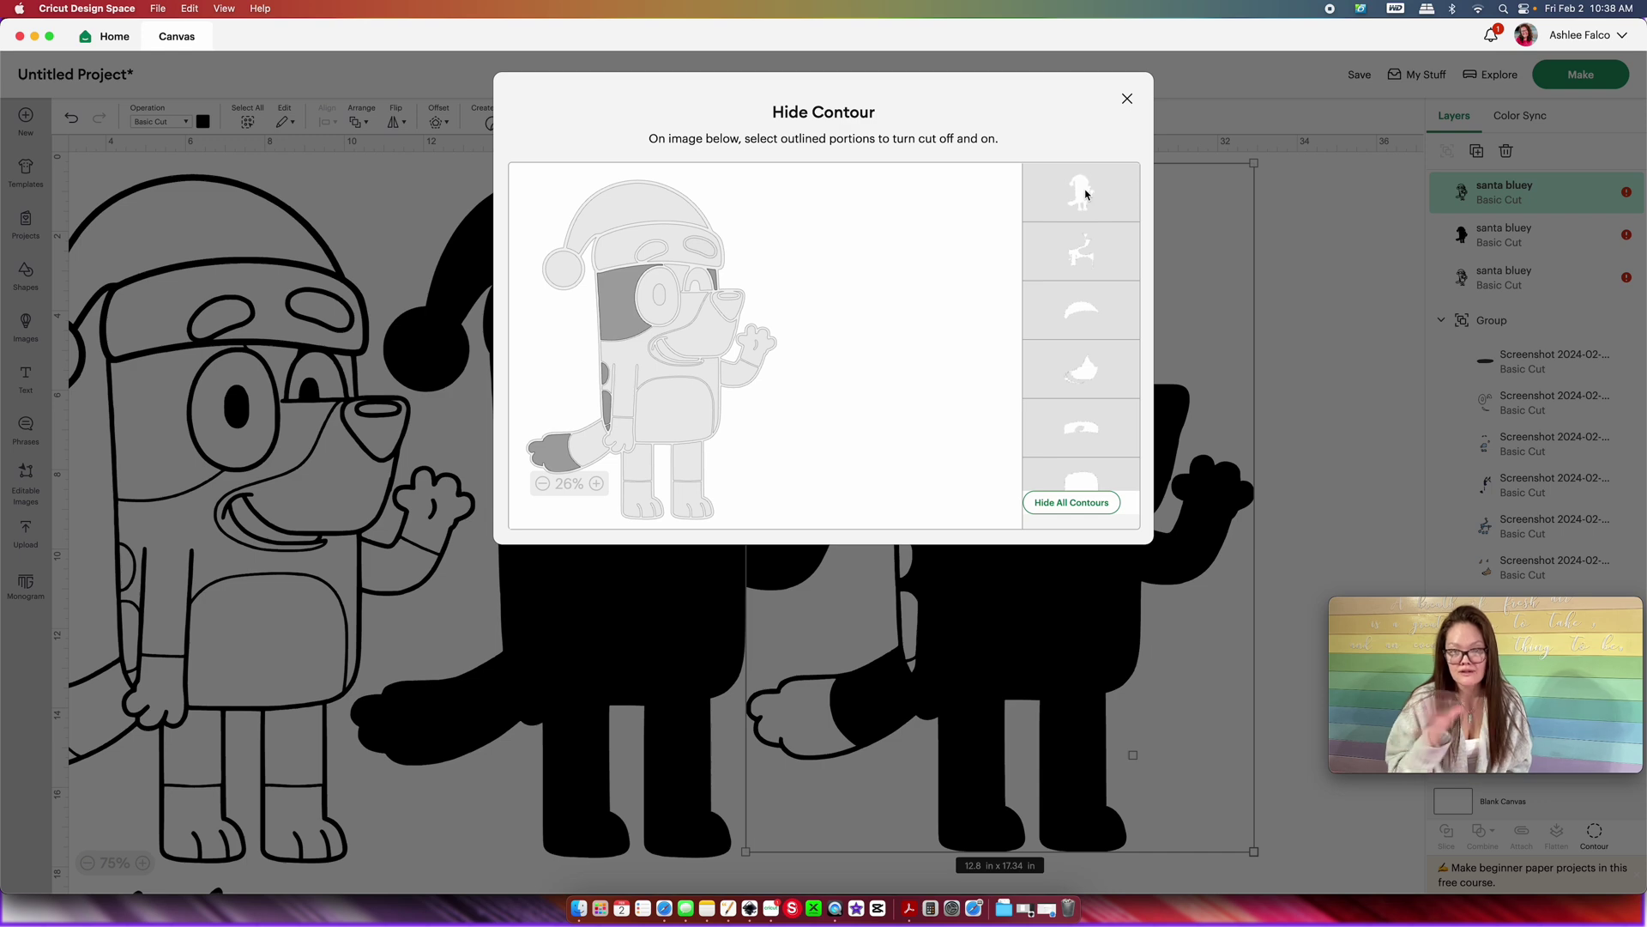
pyautogui.click(1257, 193)
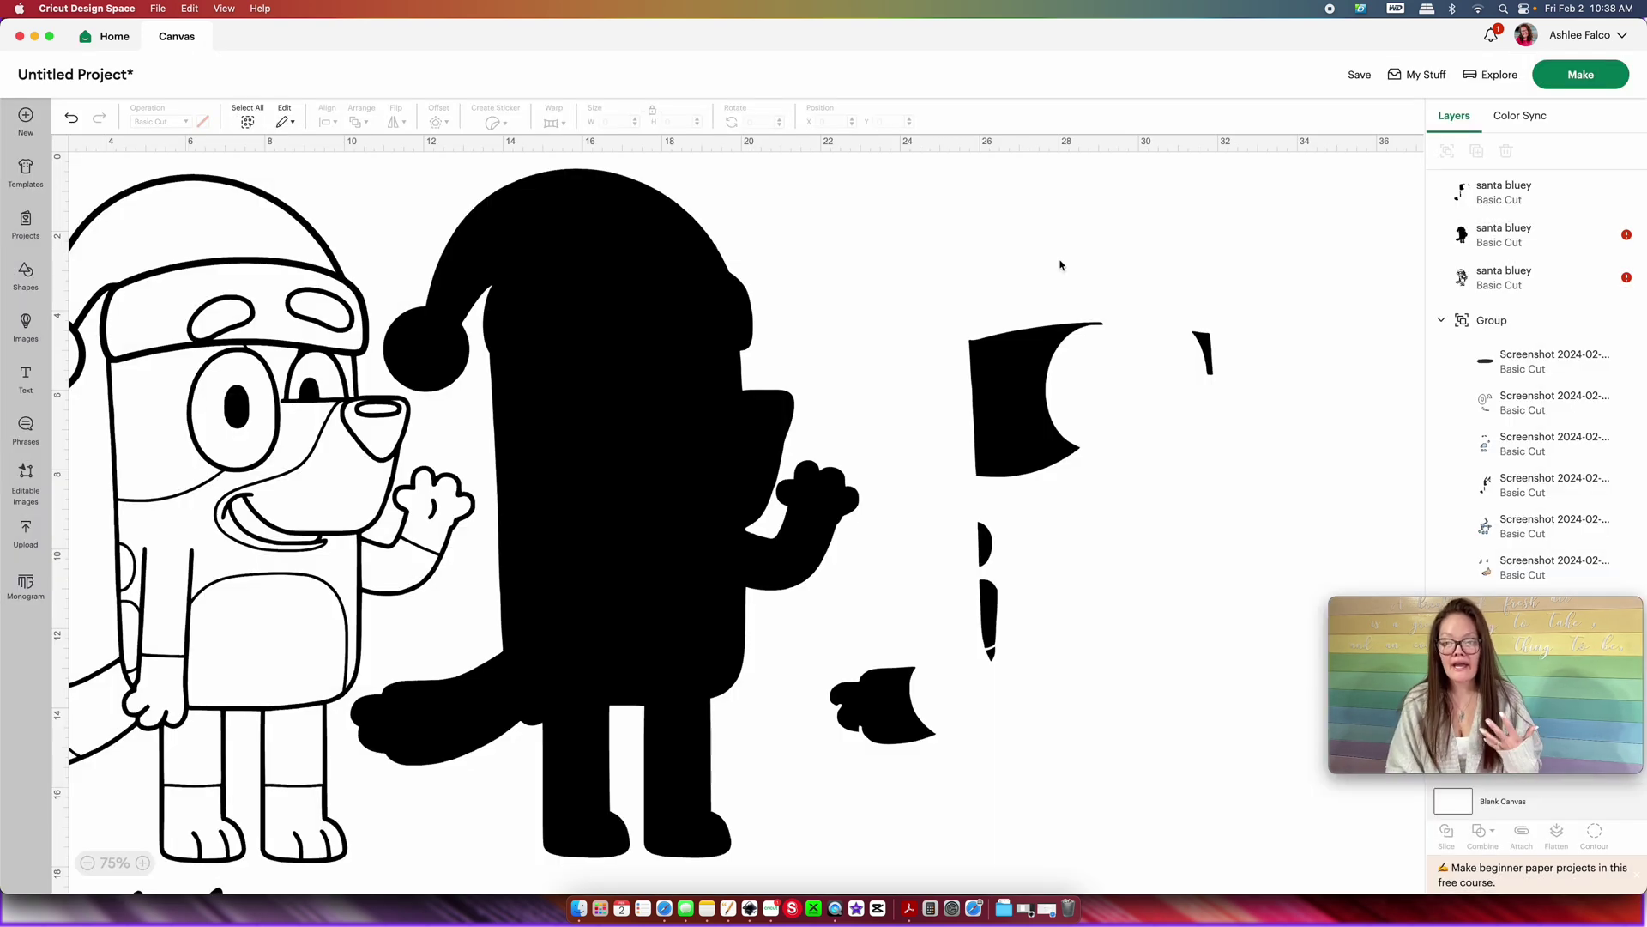
# - Recolour the isolated head, back and tail patches dark blue and position them over the black silhouette
pyautogui.click(1026, 368)
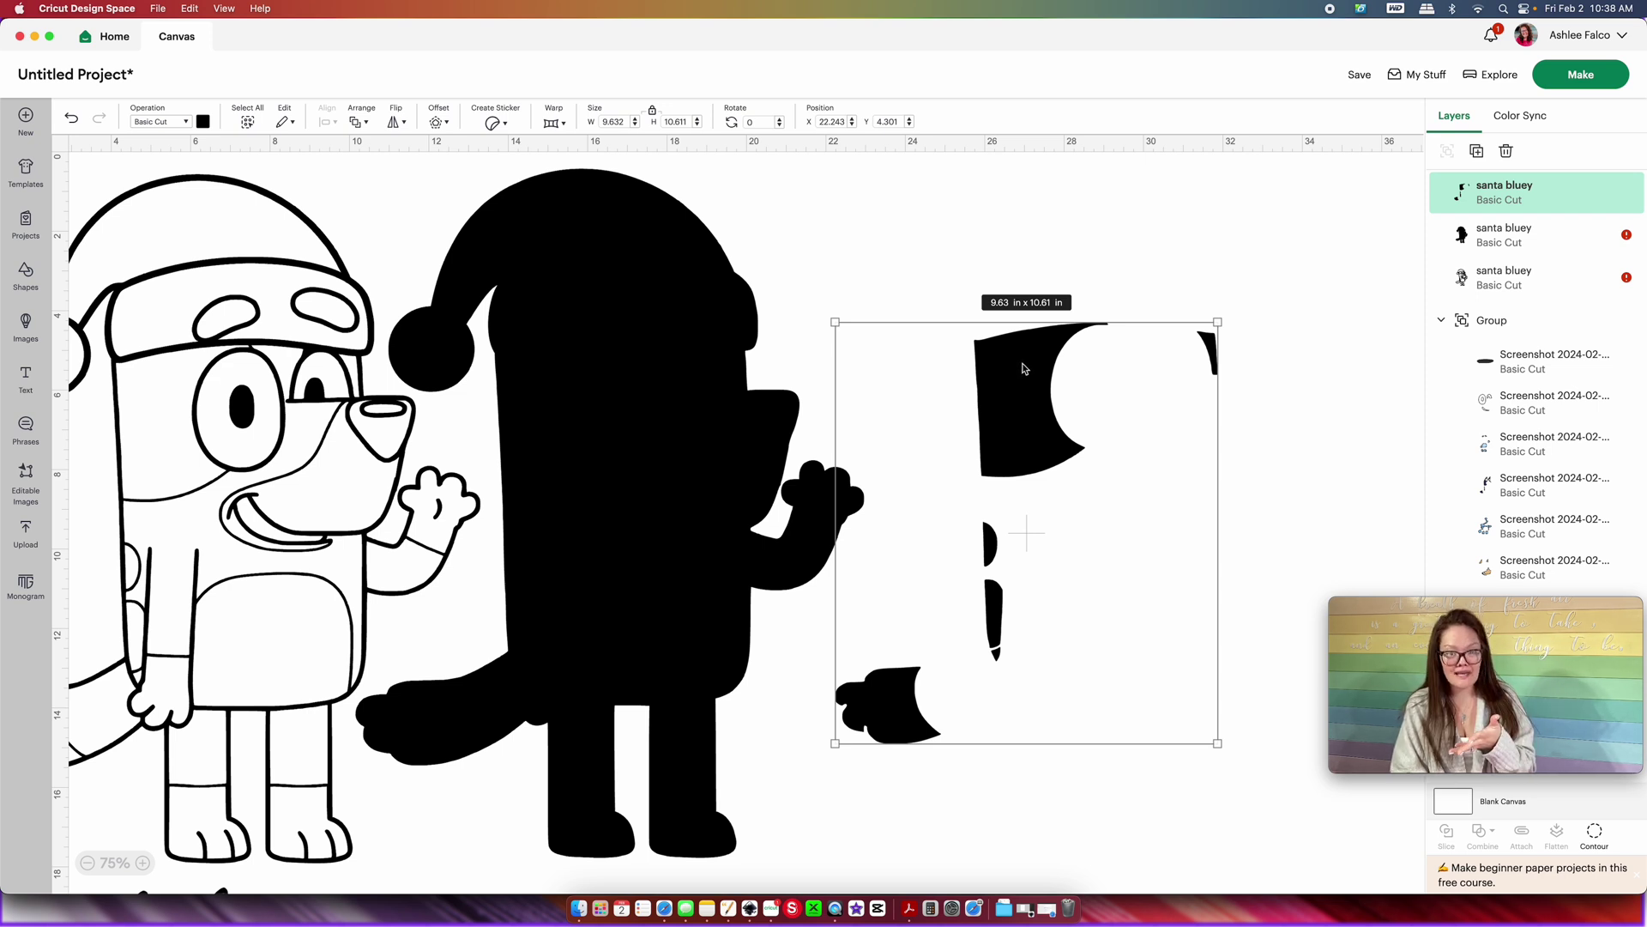
pyautogui.click(205, 123)
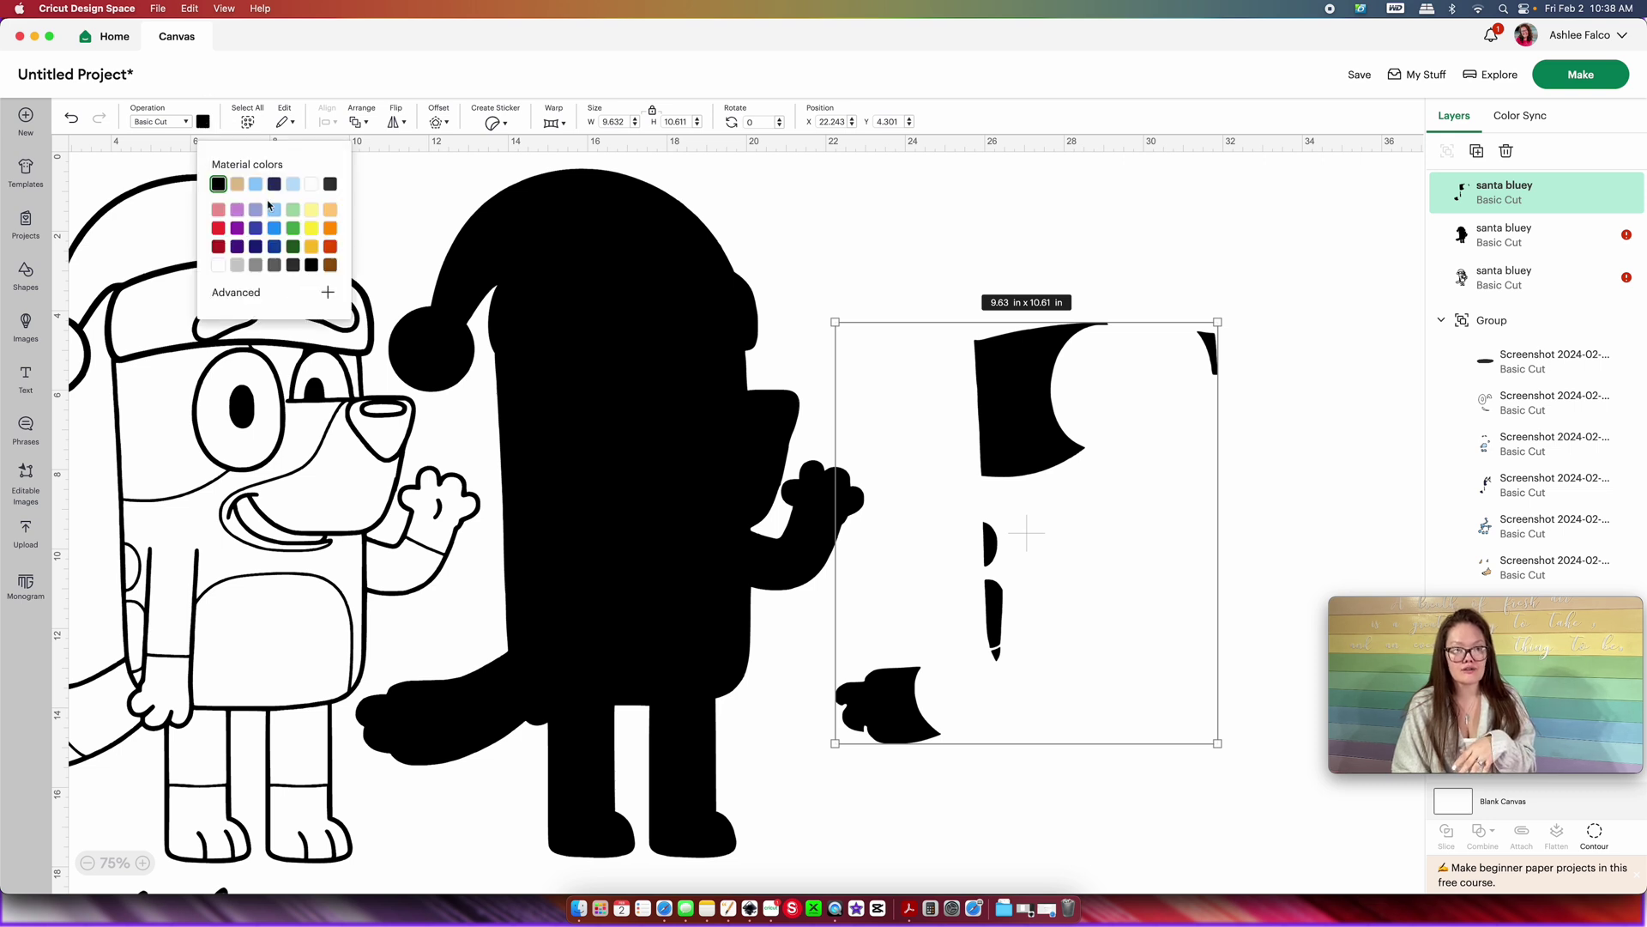
pyautogui.click(254, 253)
pyautogui.click(1030, 376)
pyautogui.moveTo(1030, 376); pyautogui.dragTo(554, 396)
pyautogui.click(1117, 446)
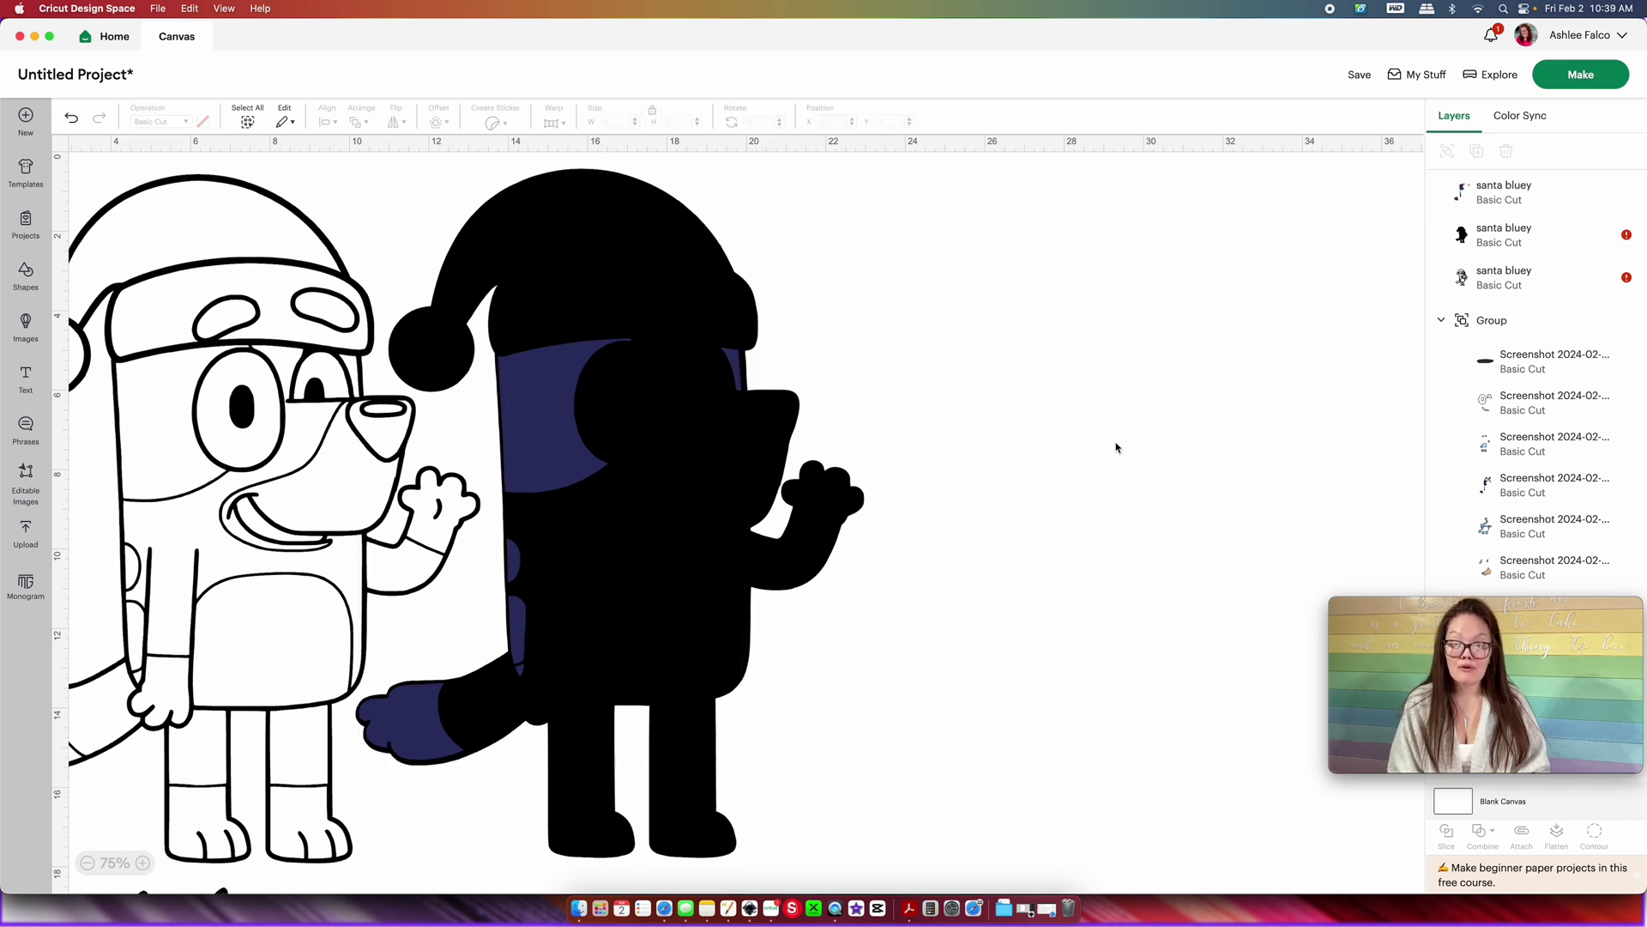
# - Make another duplicate of the original outline for the next colour layer and place it beyond the layered silhouette
pyautogui.click(336, 427)
pyautogui.hscroll(-3, 336, 426)
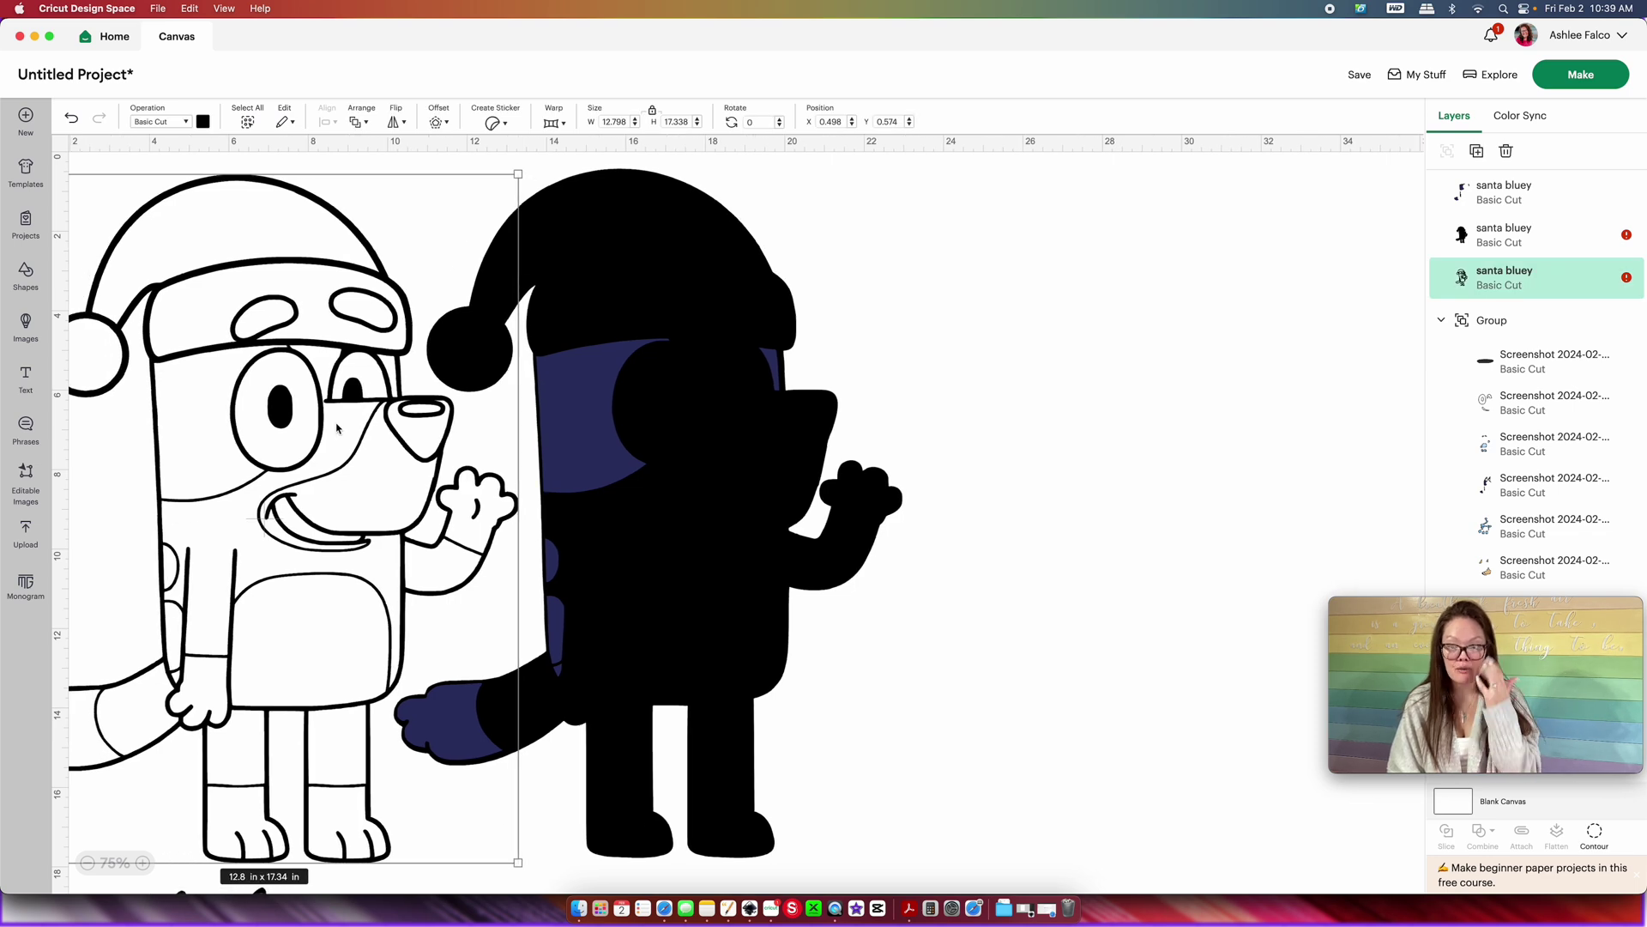
pyautogui.press('super+d')
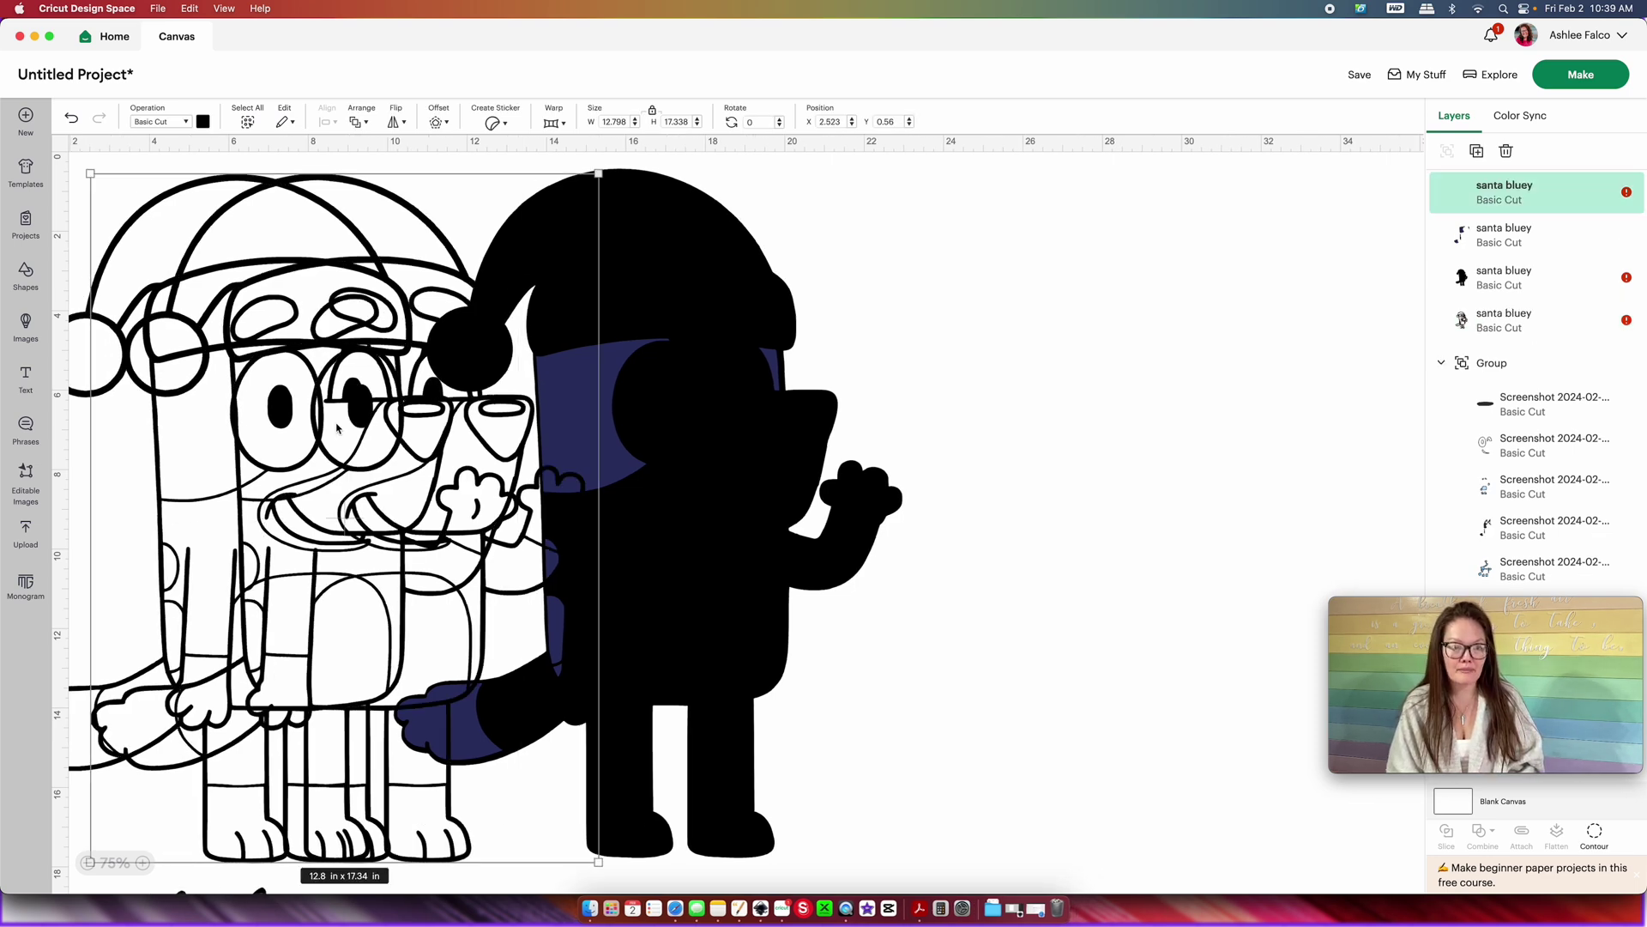
pyautogui.moveTo(293, 427); pyautogui.dragTo(1040, 409)
pyautogui.hscroll(3, 1019, 434)
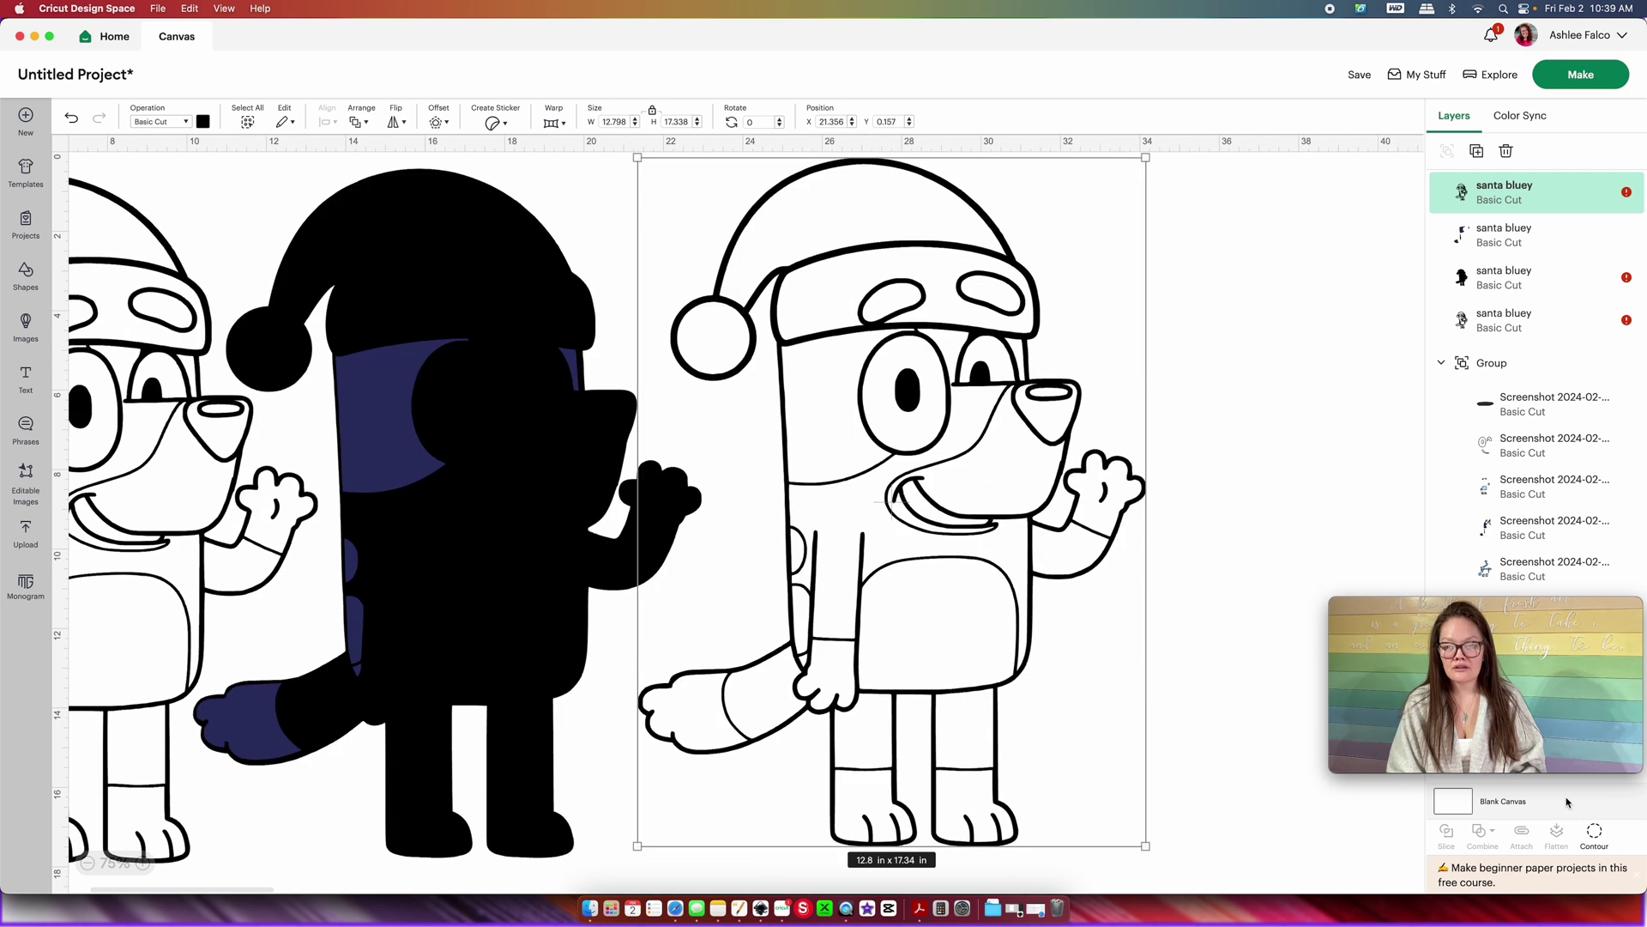
# - Hide every contour on this copy, including the outer outline, except the face-and-body area, mid-tail, upper legs and raised forearm
pyautogui.click(1594, 832)
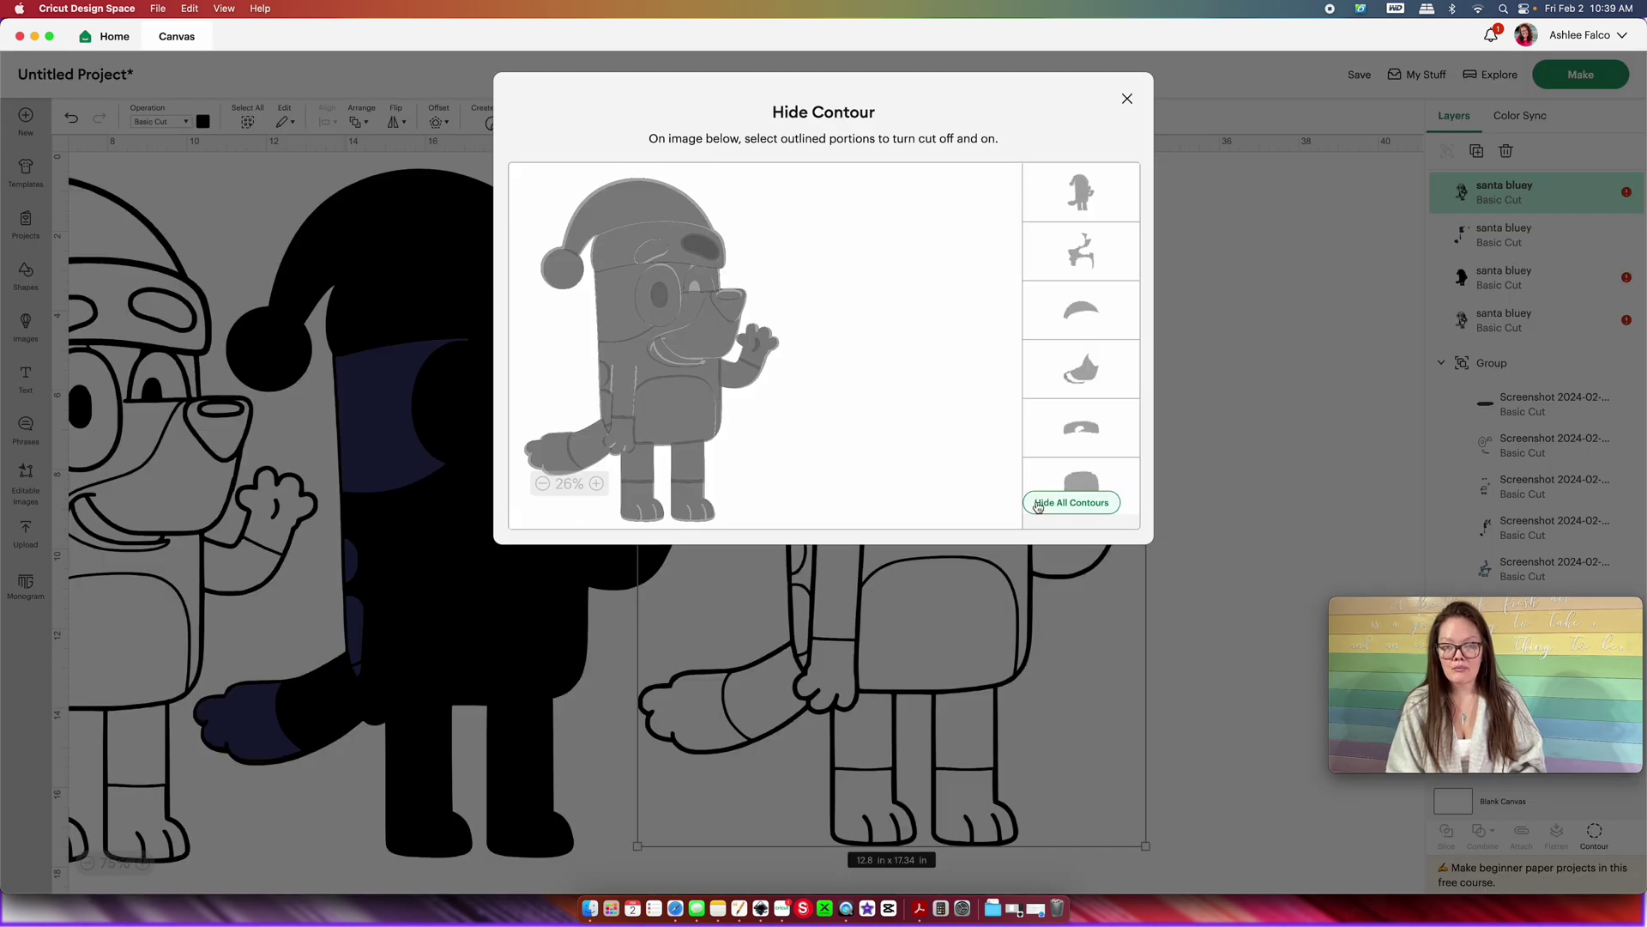
pyautogui.click(1038, 504)
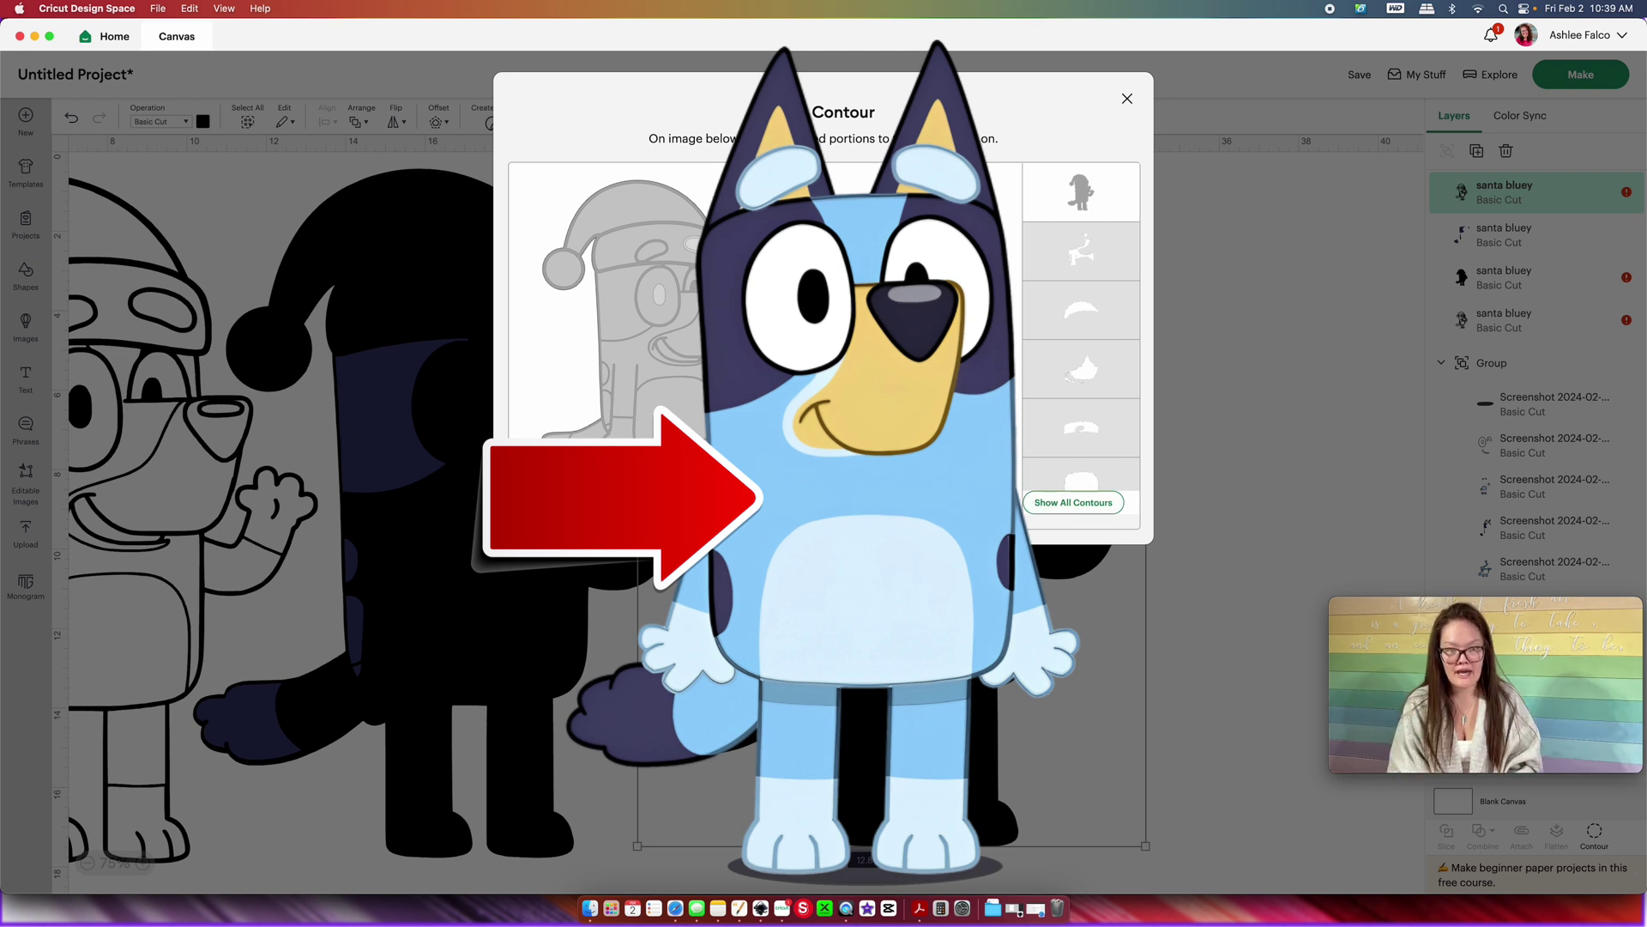
pyautogui.click(681, 273)
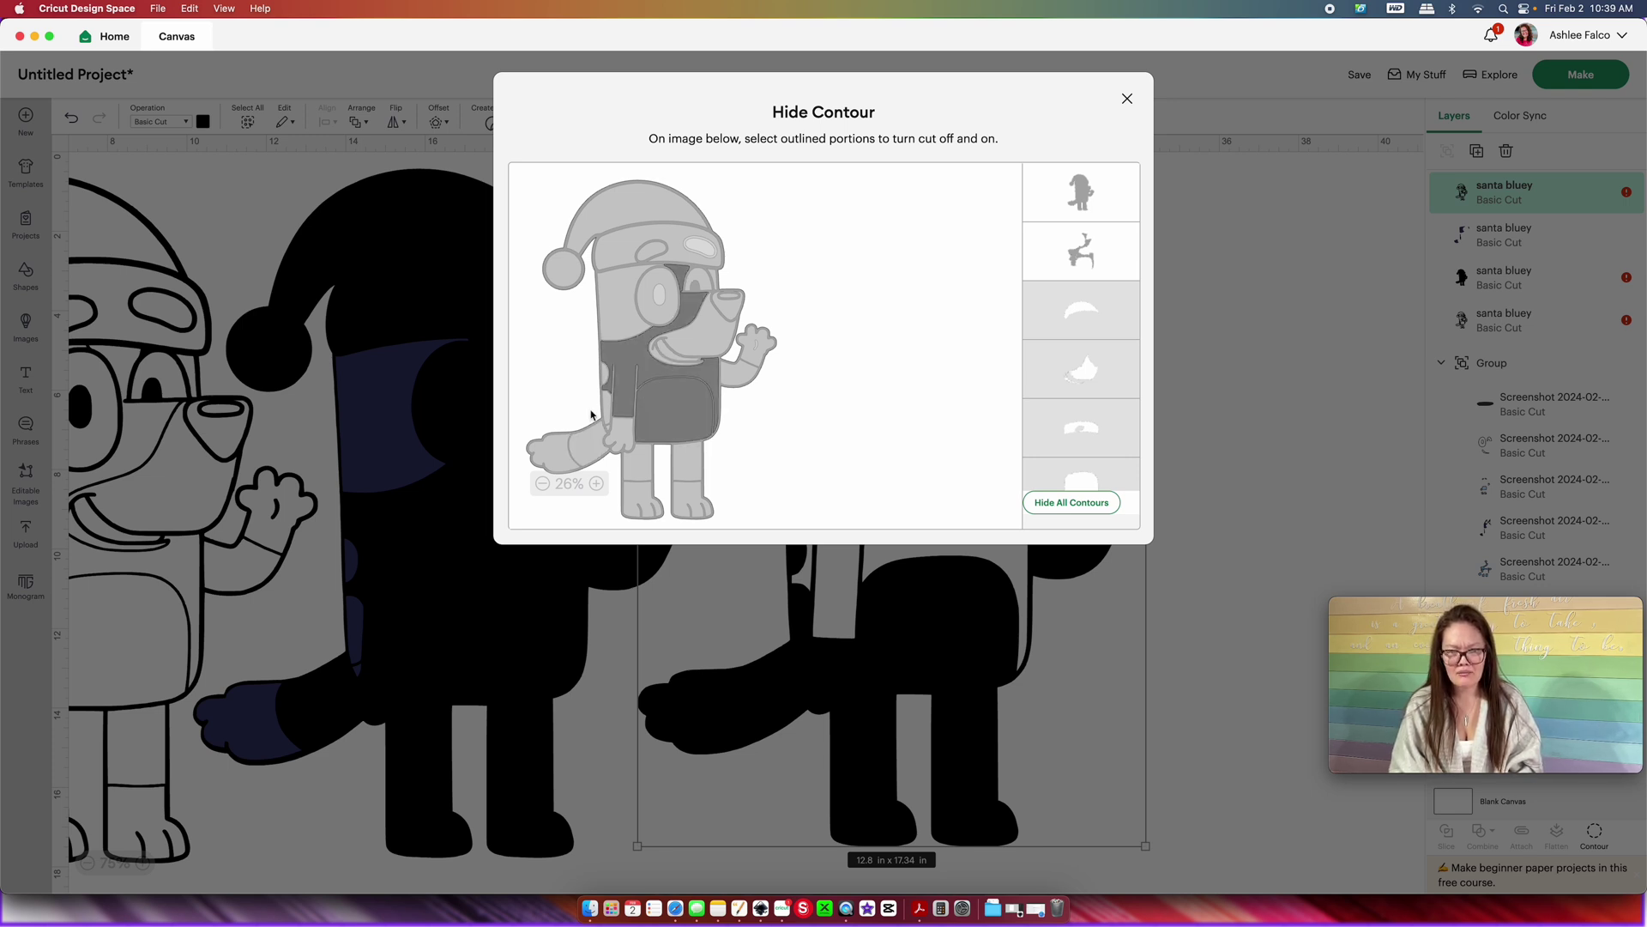
pyautogui.click(585, 457)
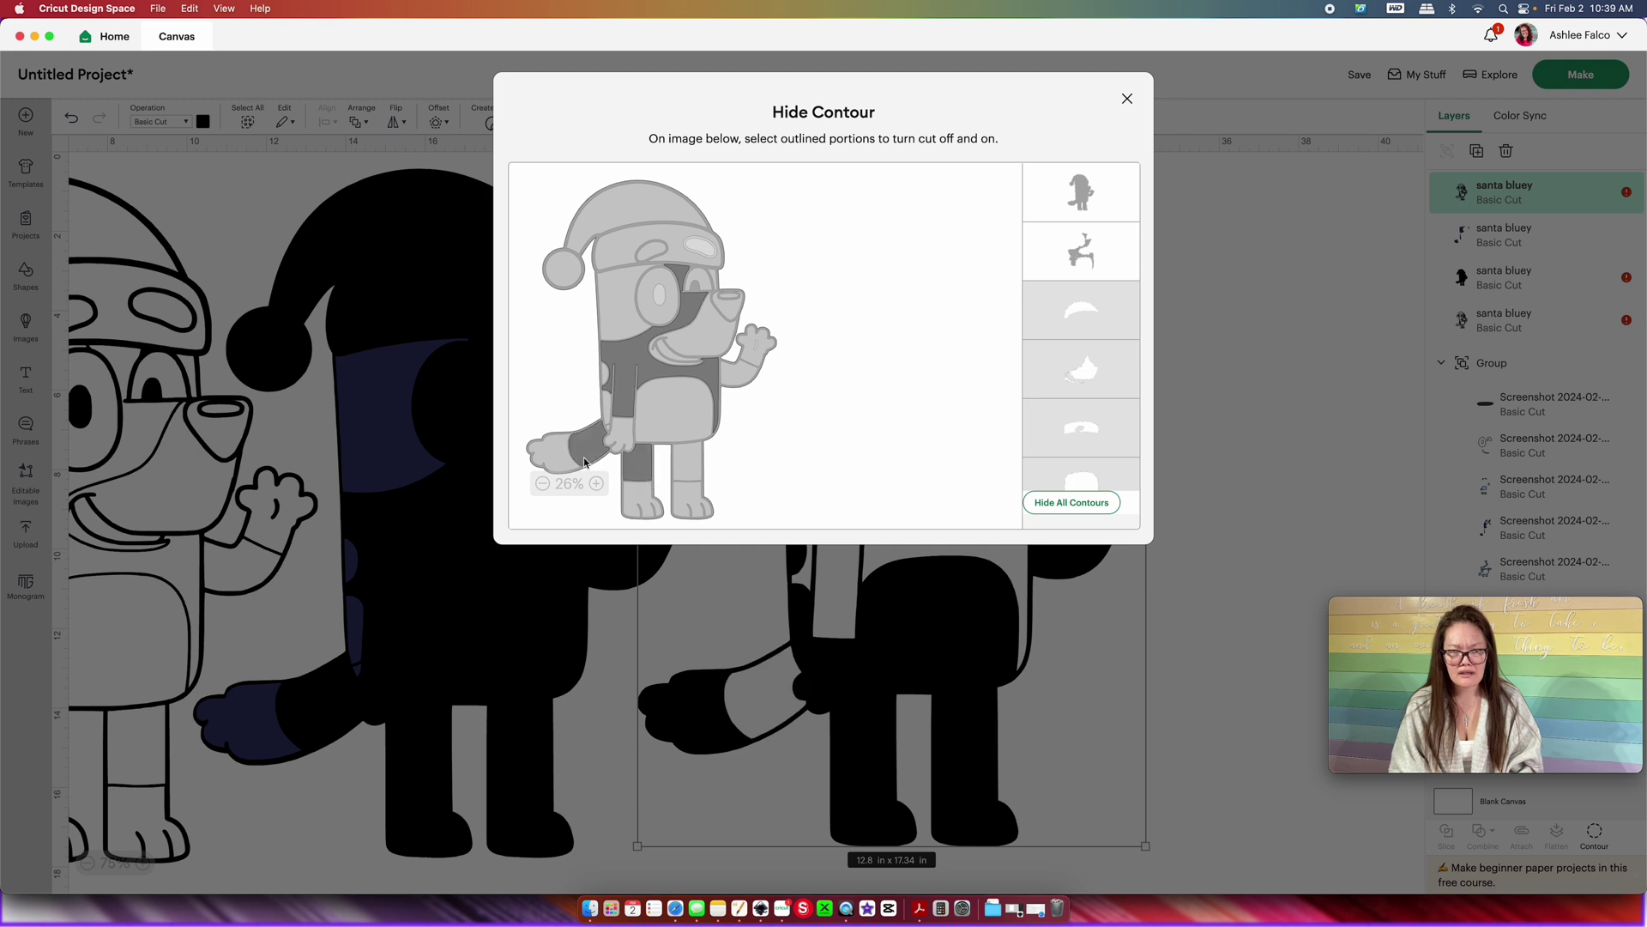
pyautogui.click(638, 464)
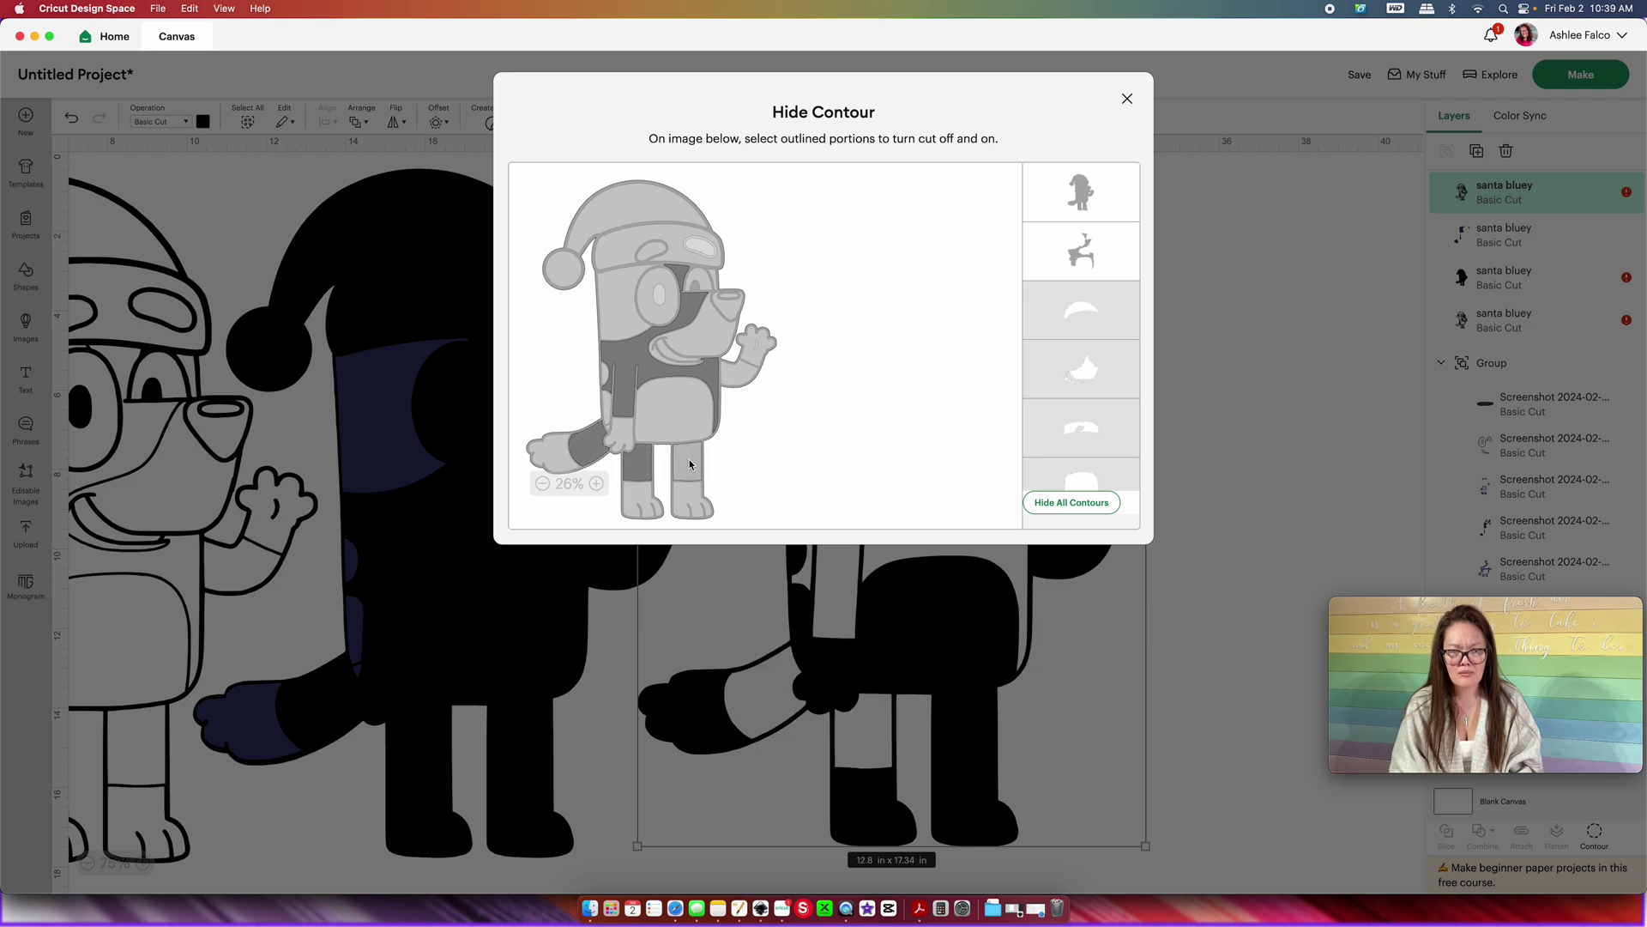
pyautogui.click(689, 464)
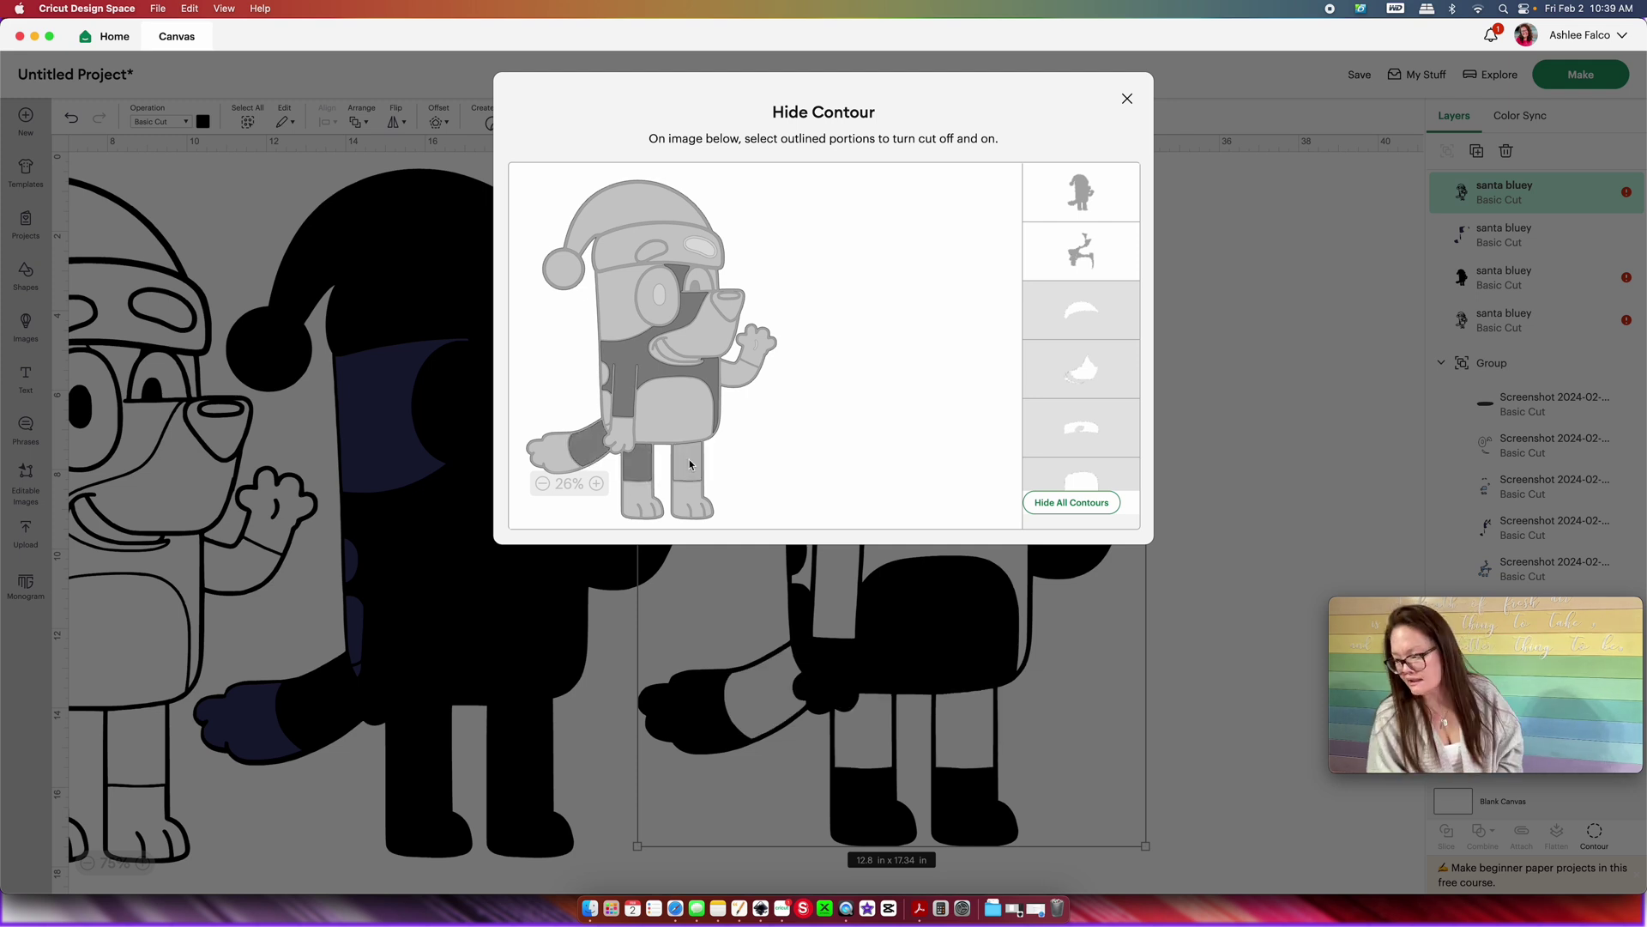
pyautogui.click(736, 380)
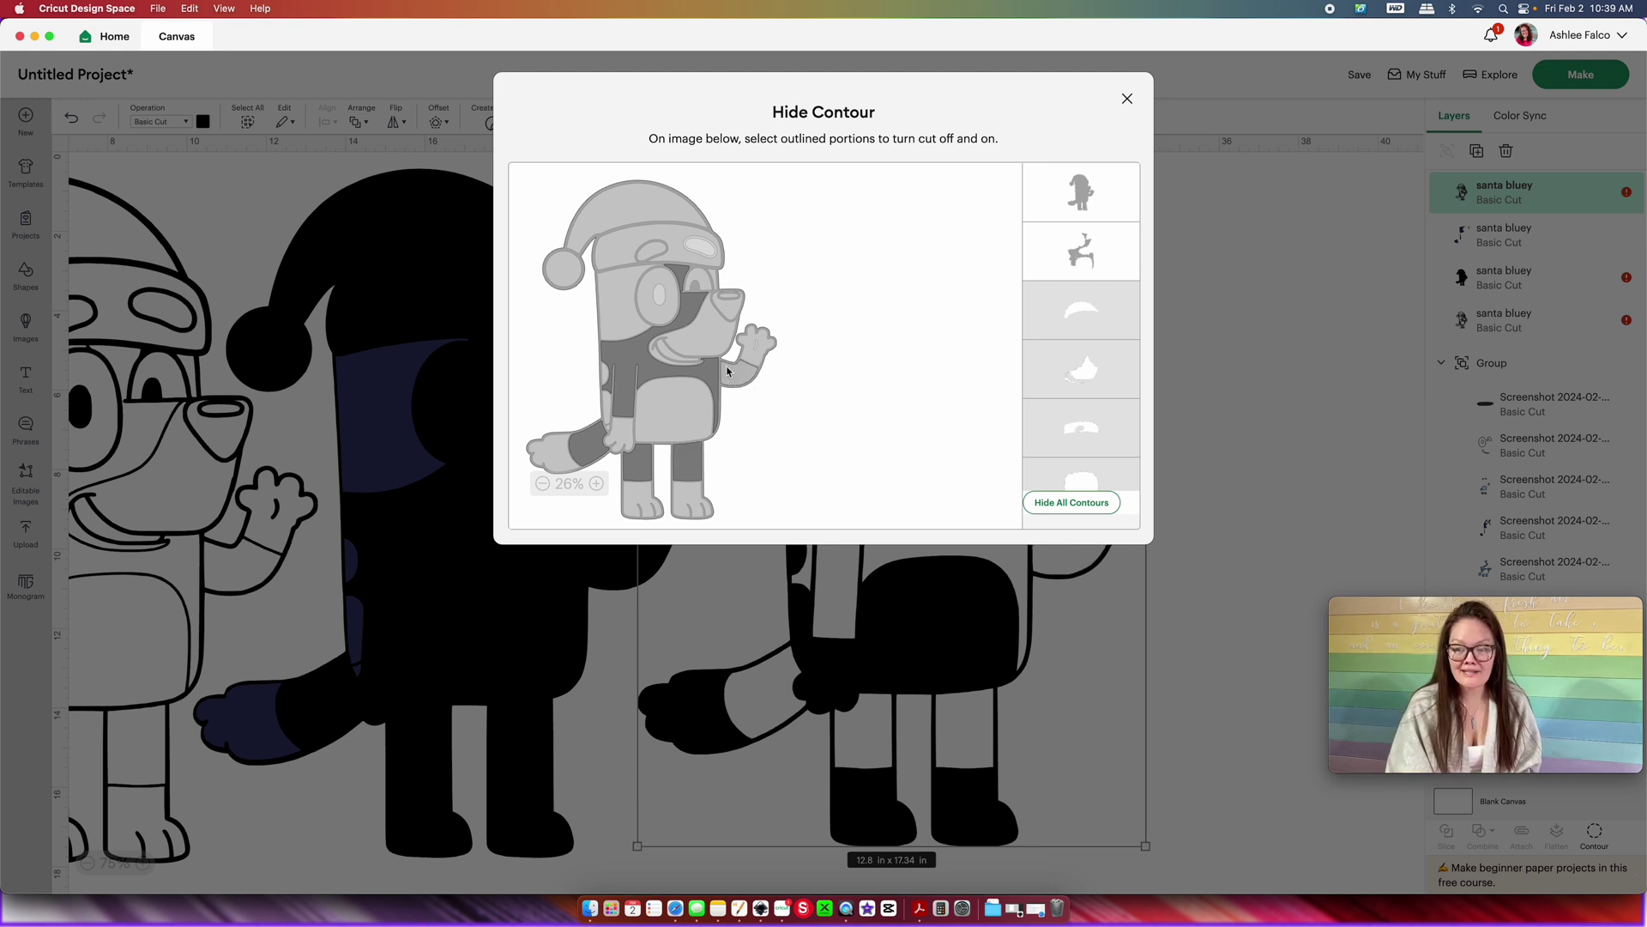
pyautogui.click(1085, 196)
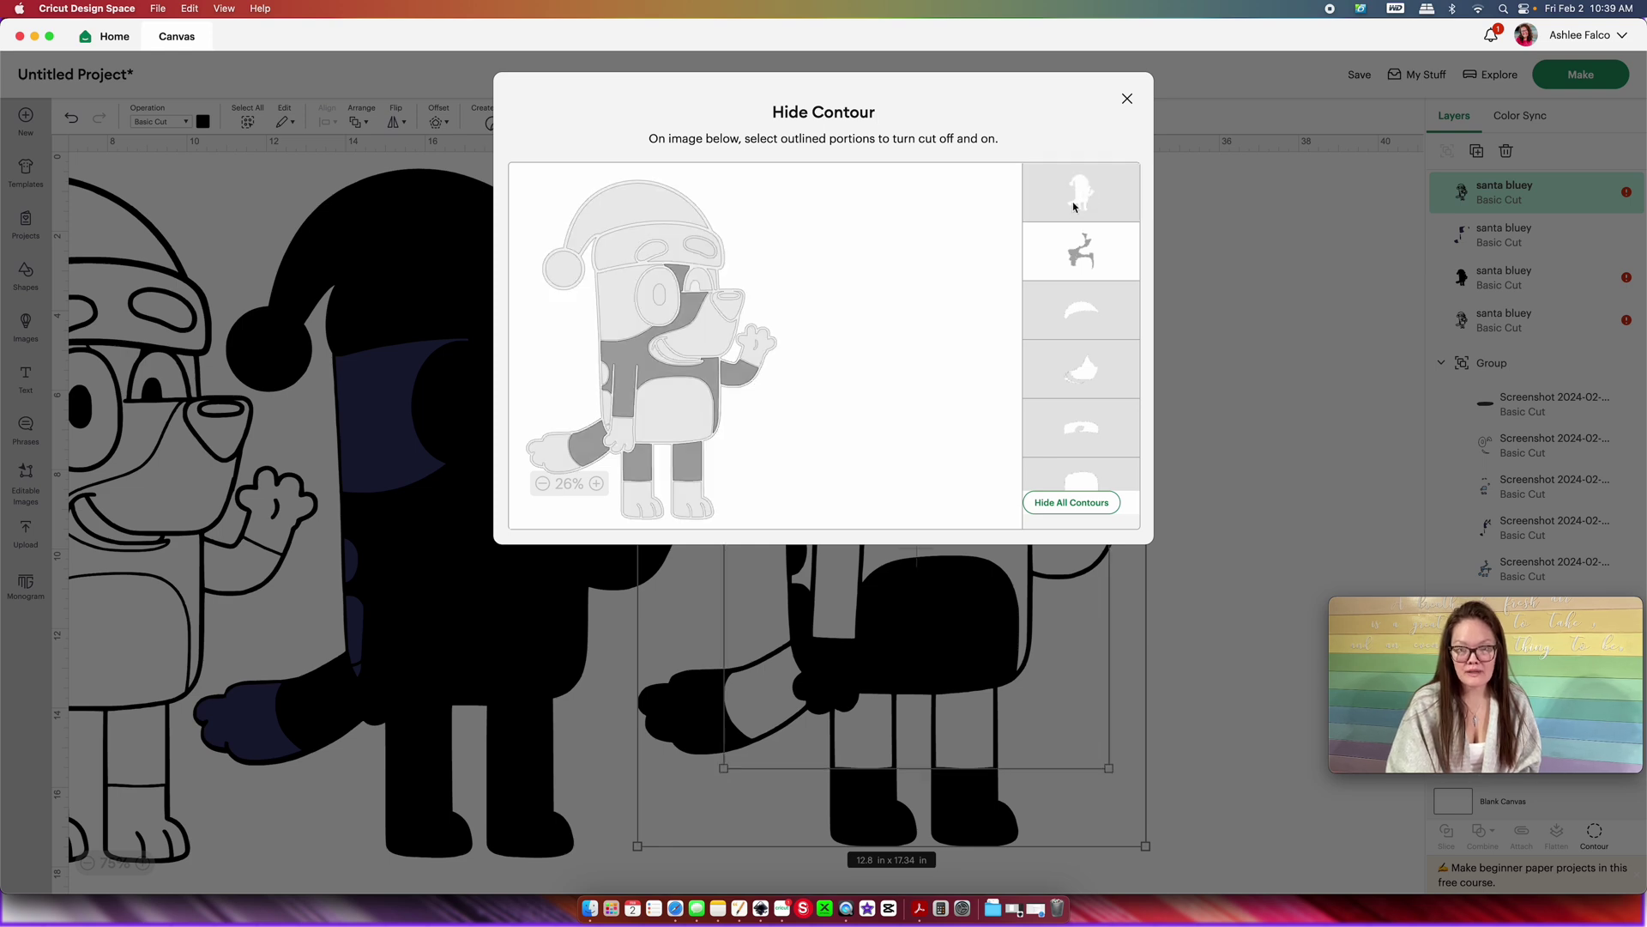
pyautogui.click(1258, 249)
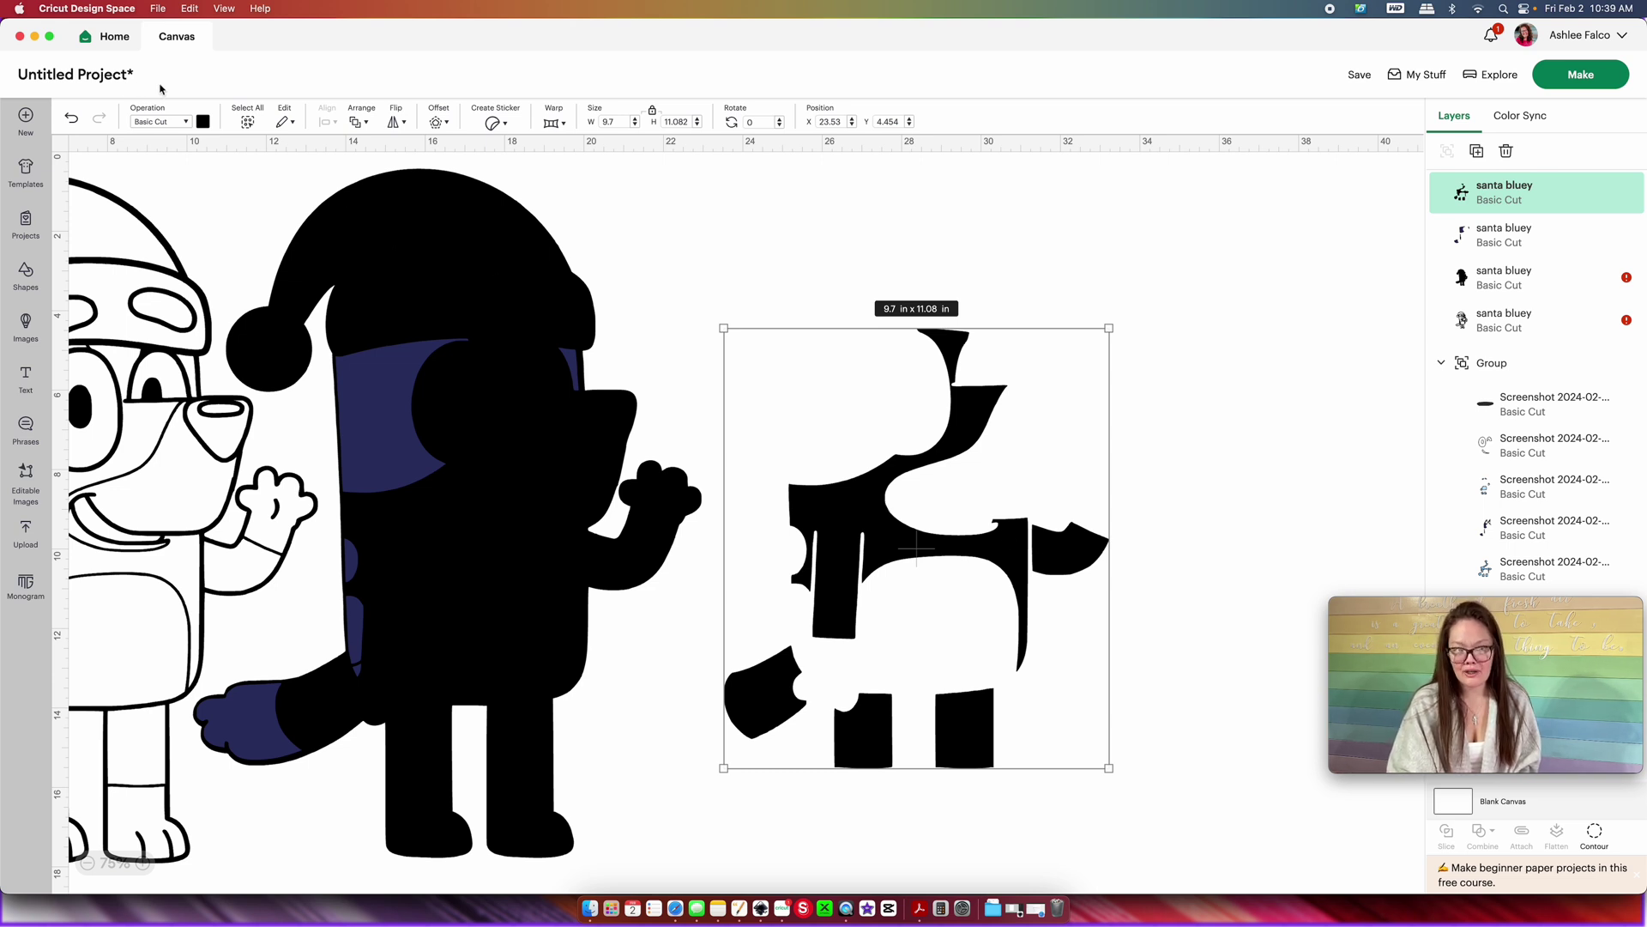
# - Recolour the isolated body, tail, leg and forearm pieces medium blue and align them over the black silhouette
pyautogui.click(203, 123)
pyautogui.click(256, 183)
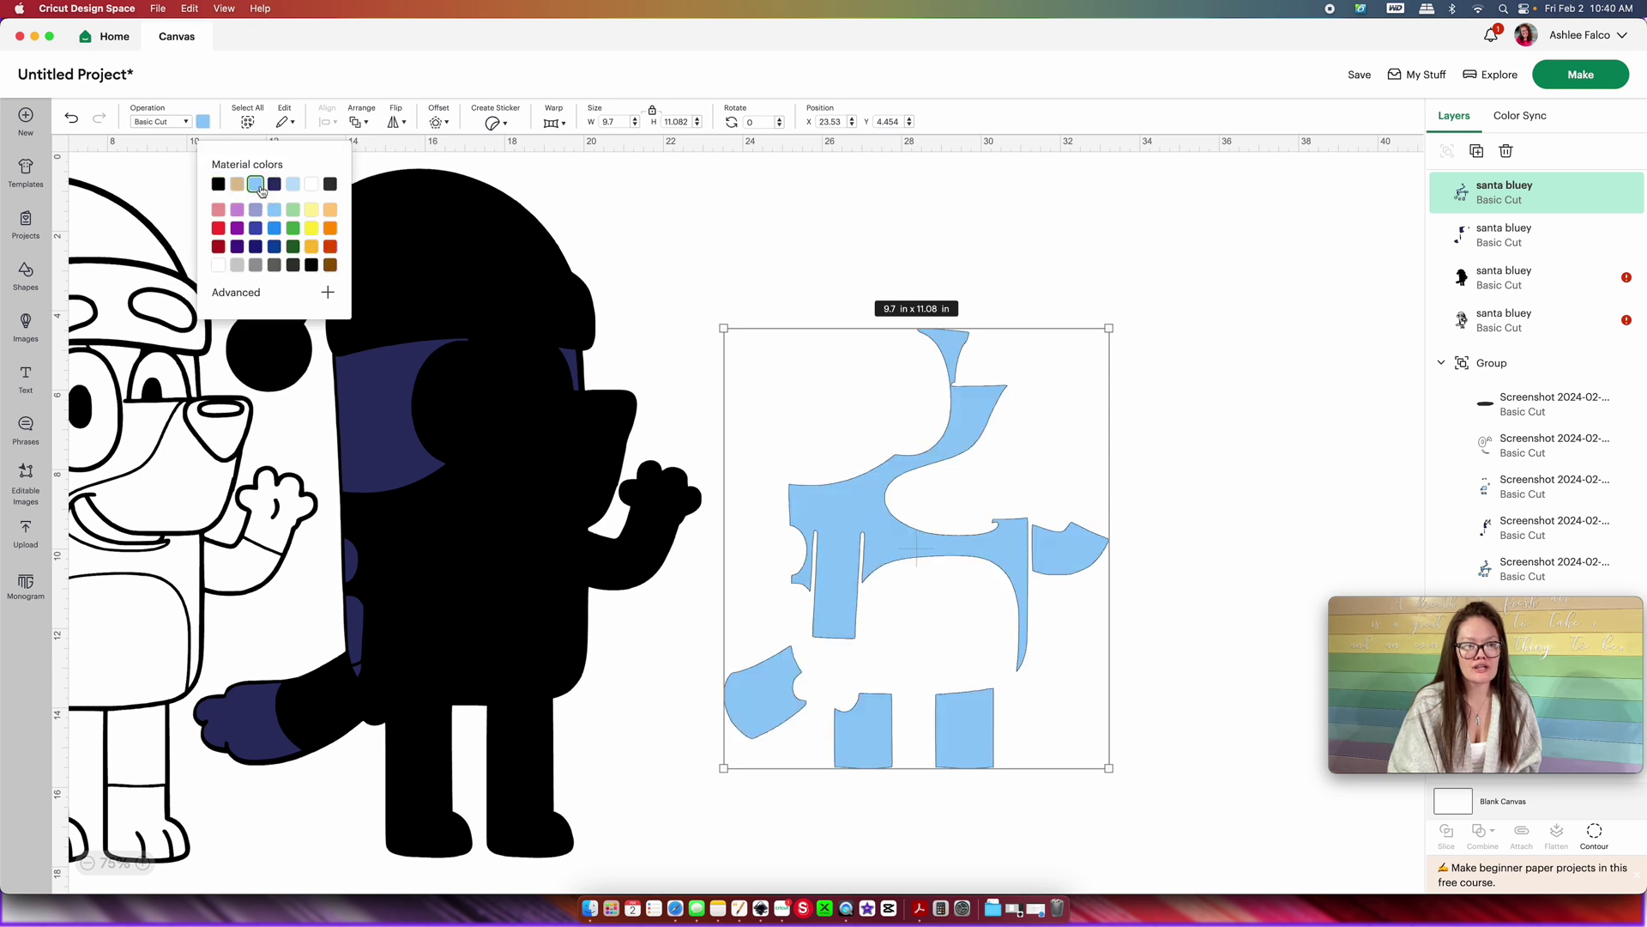
pyautogui.moveTo(838, 504); pyautogui.dragTo(468, 521)
# - Duplicate the original outline for the eyebrow, hand and foot layer and place the copy to the right of the layered figure
pyautogui.hscroll(-2, 526, 577)
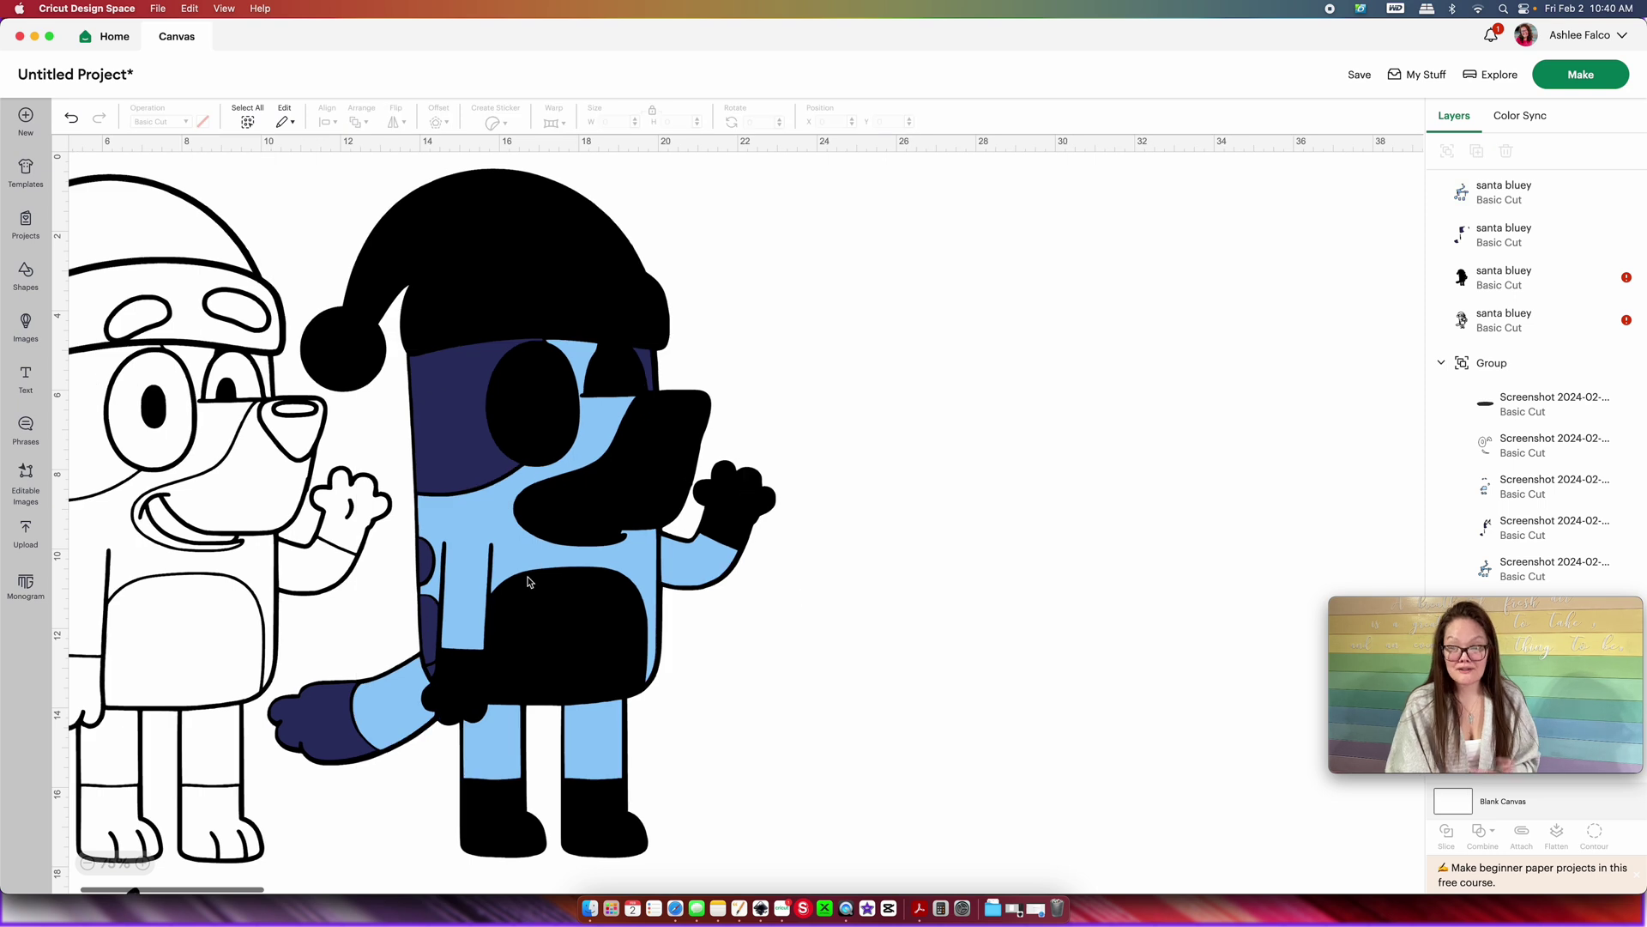
pyautogui.click(263, 517)
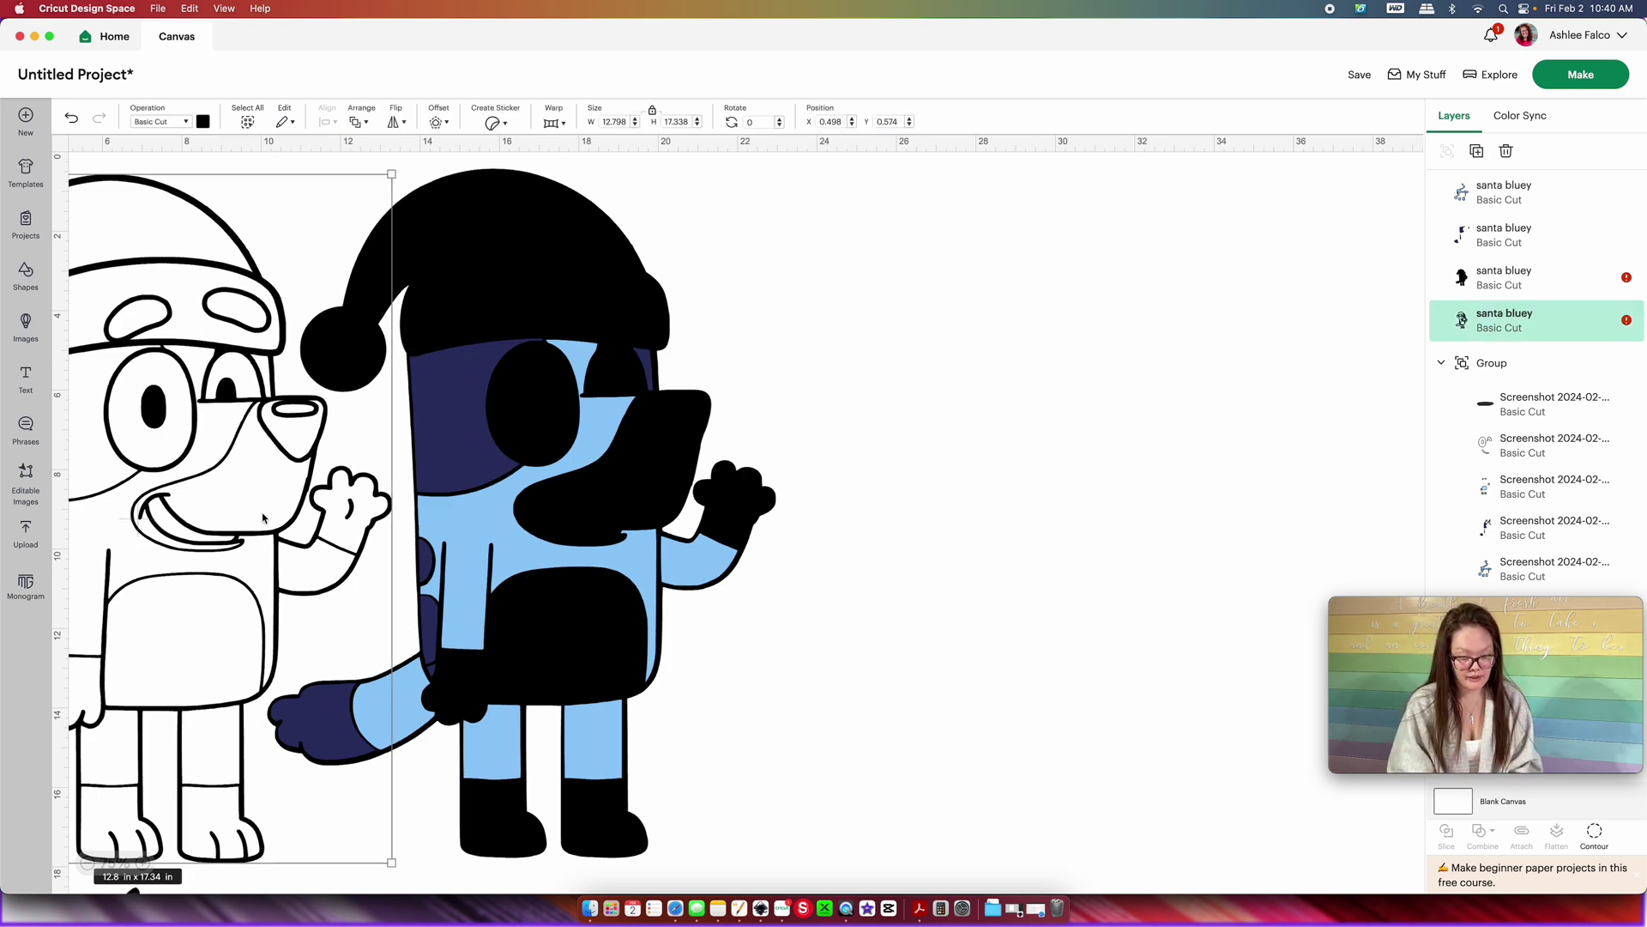
pyautogui.press('super+d')
pyautogui.moveTo(246, 490); pyautogui.dragTo(899, 484)
# - Use Contour to hide everything on the new copy, including the outer outline, except the eyebrows, both hands and both feet
pyautogui.click(1595, 831)
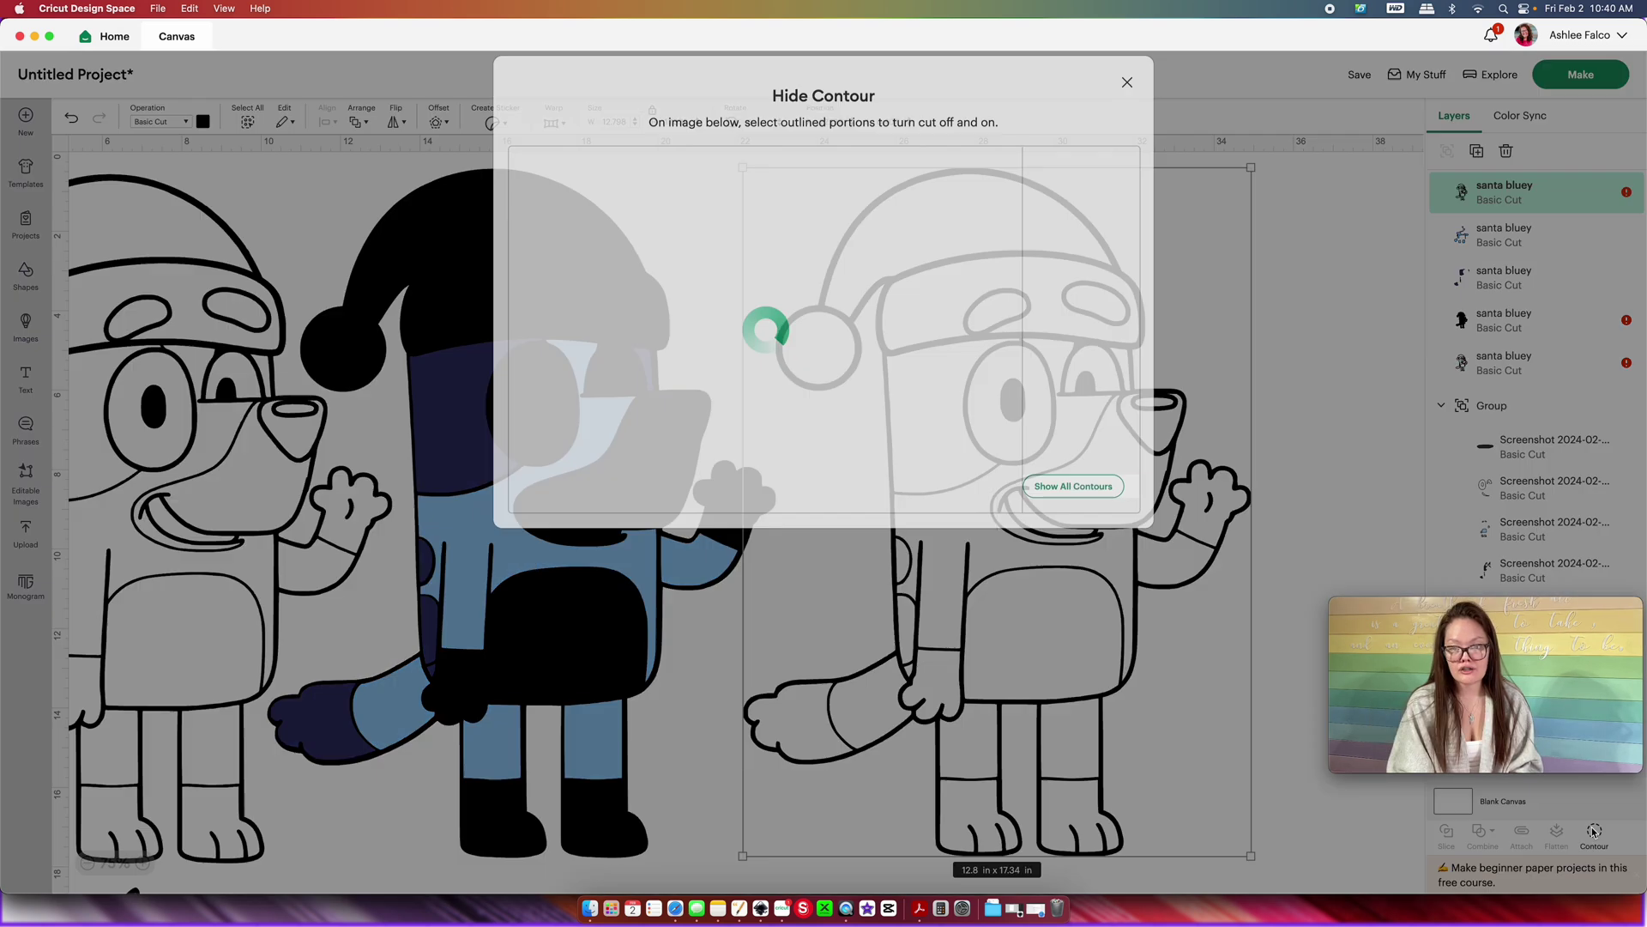
pyautogui.click(1071, 508)
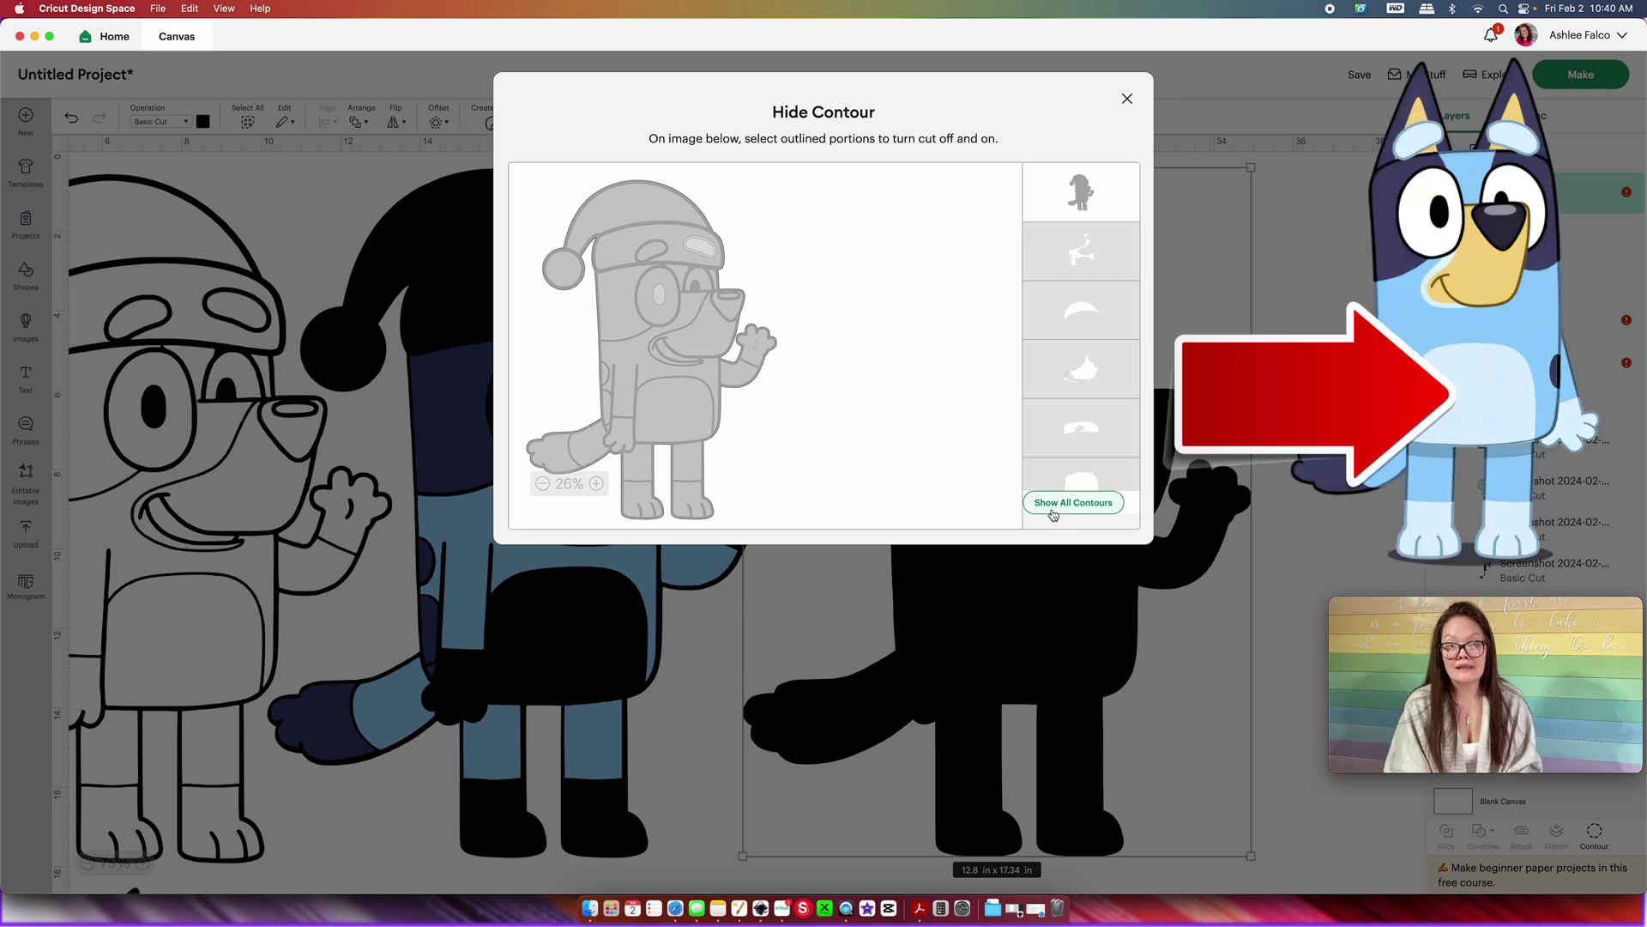
pyautogui.click(678, 242)
pyautogui.click(761, 351)
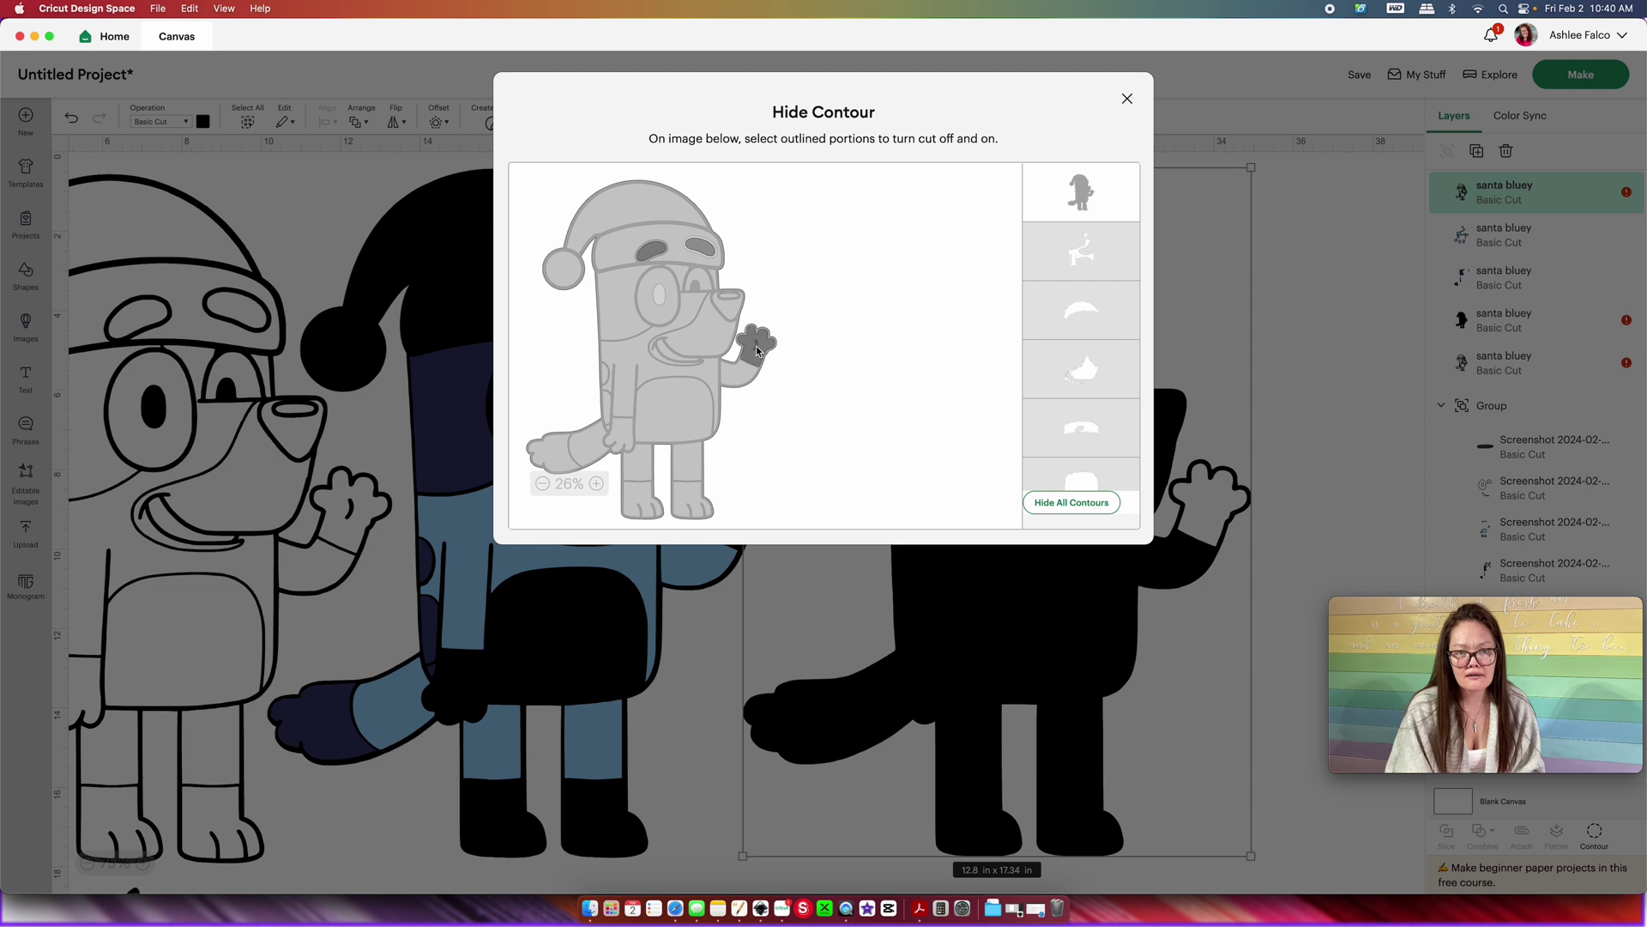
pyautogui.click(618, 433)
pyautogui.click(642, 498)
pyautogui.click(692, 502)
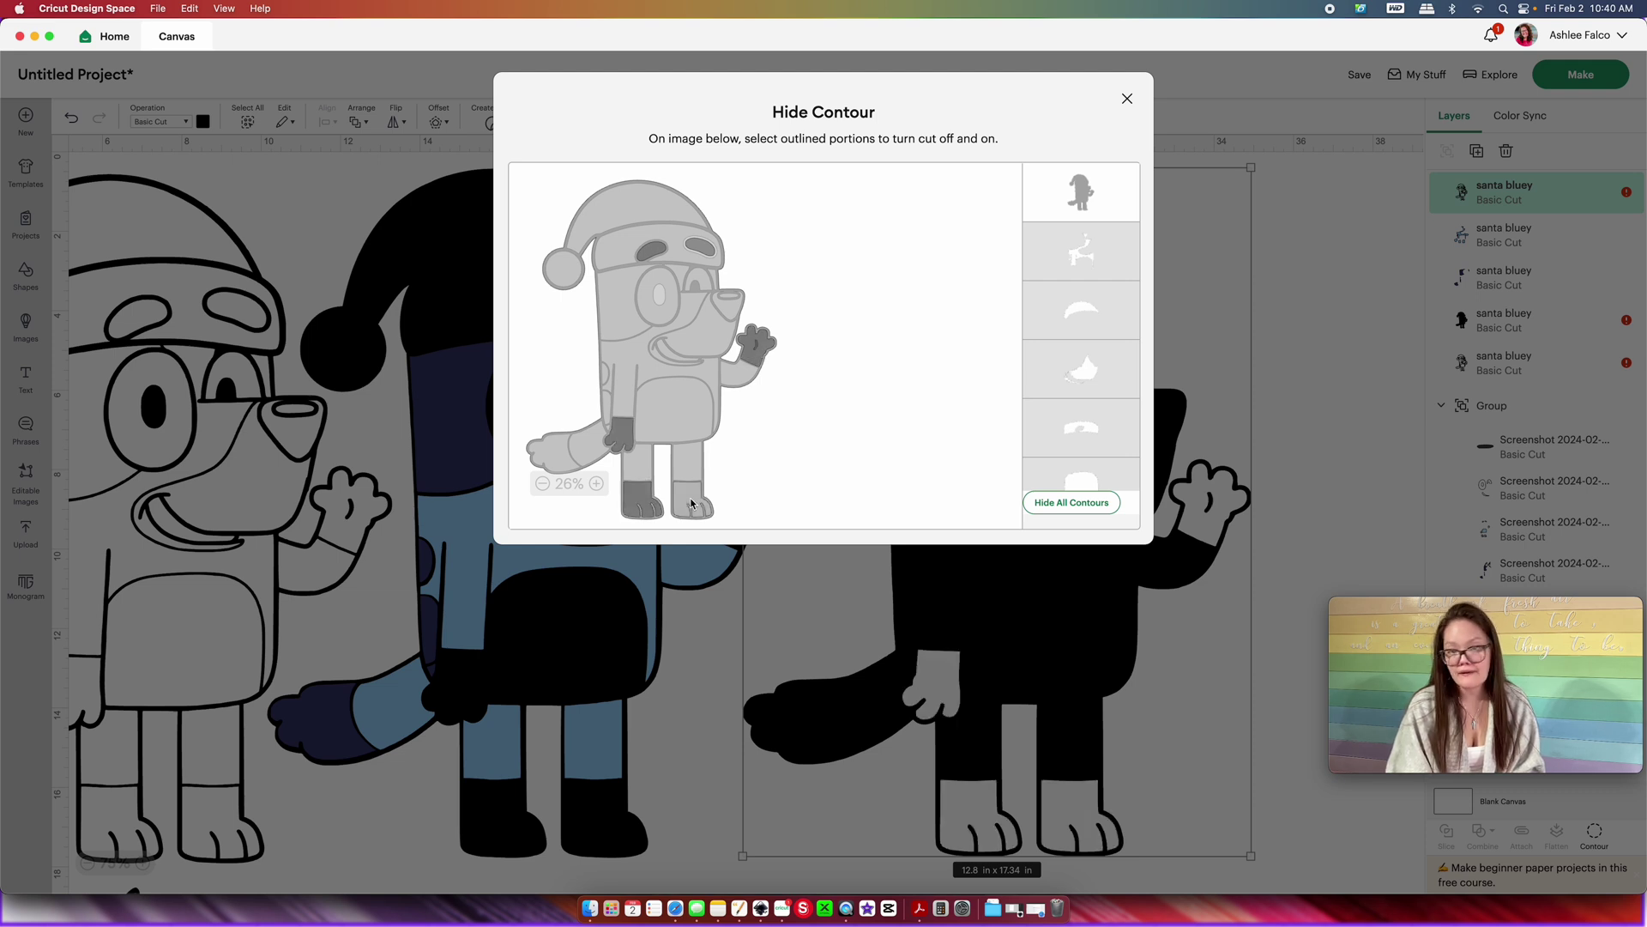
pyautogui.click(1084, 199)
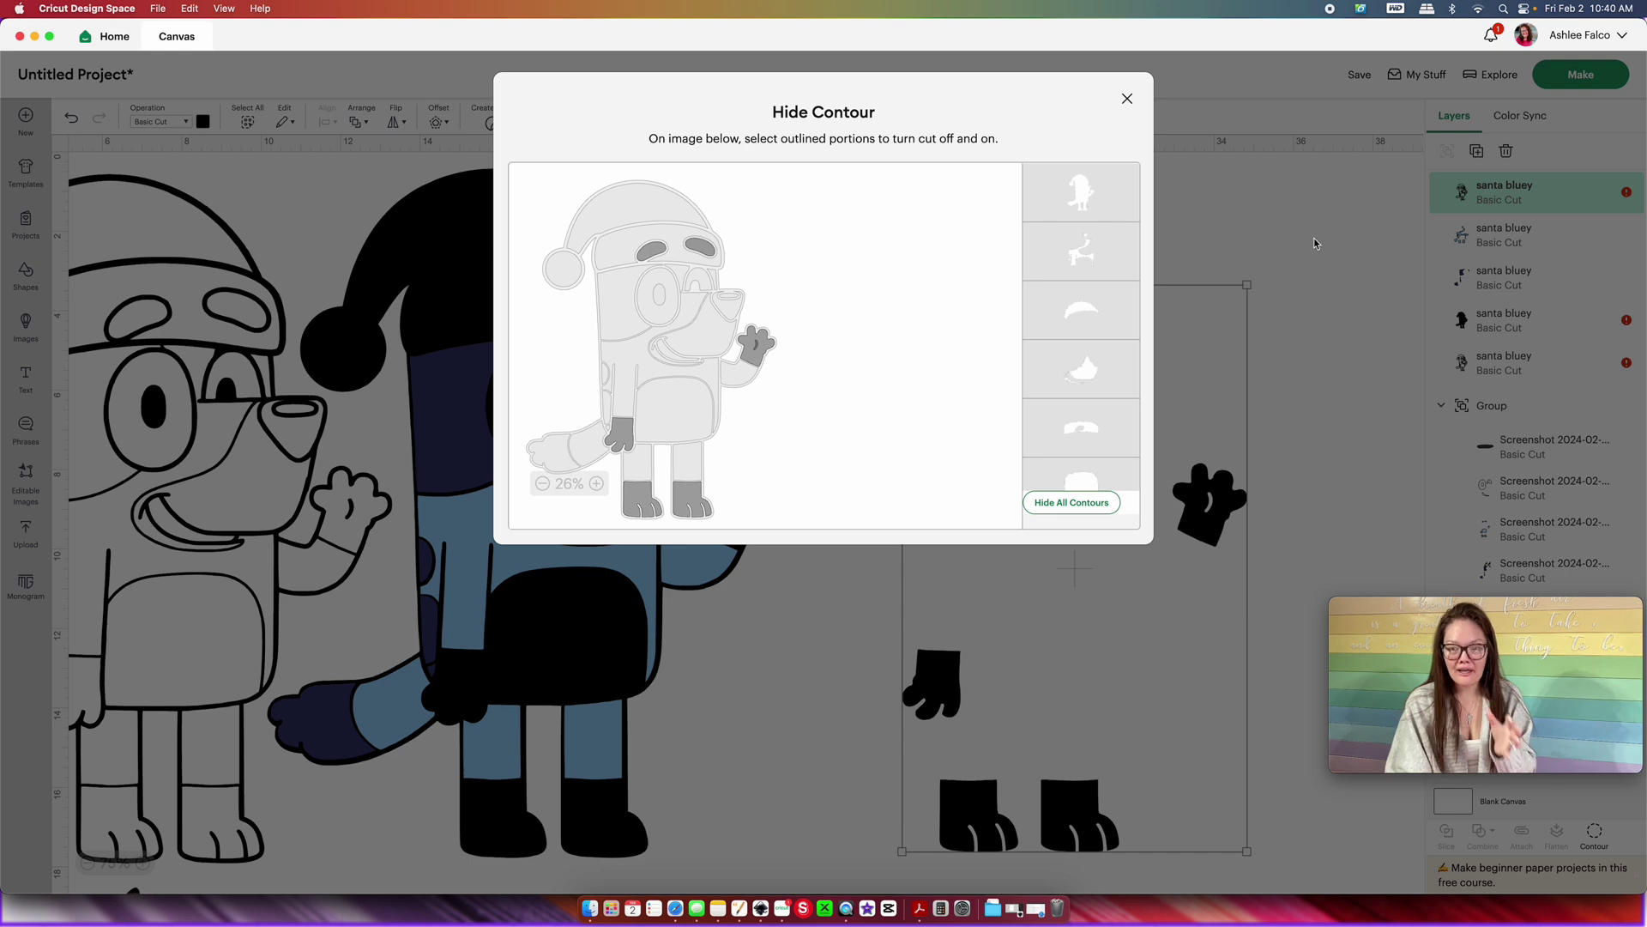
pyautogui.click(1314, 239)
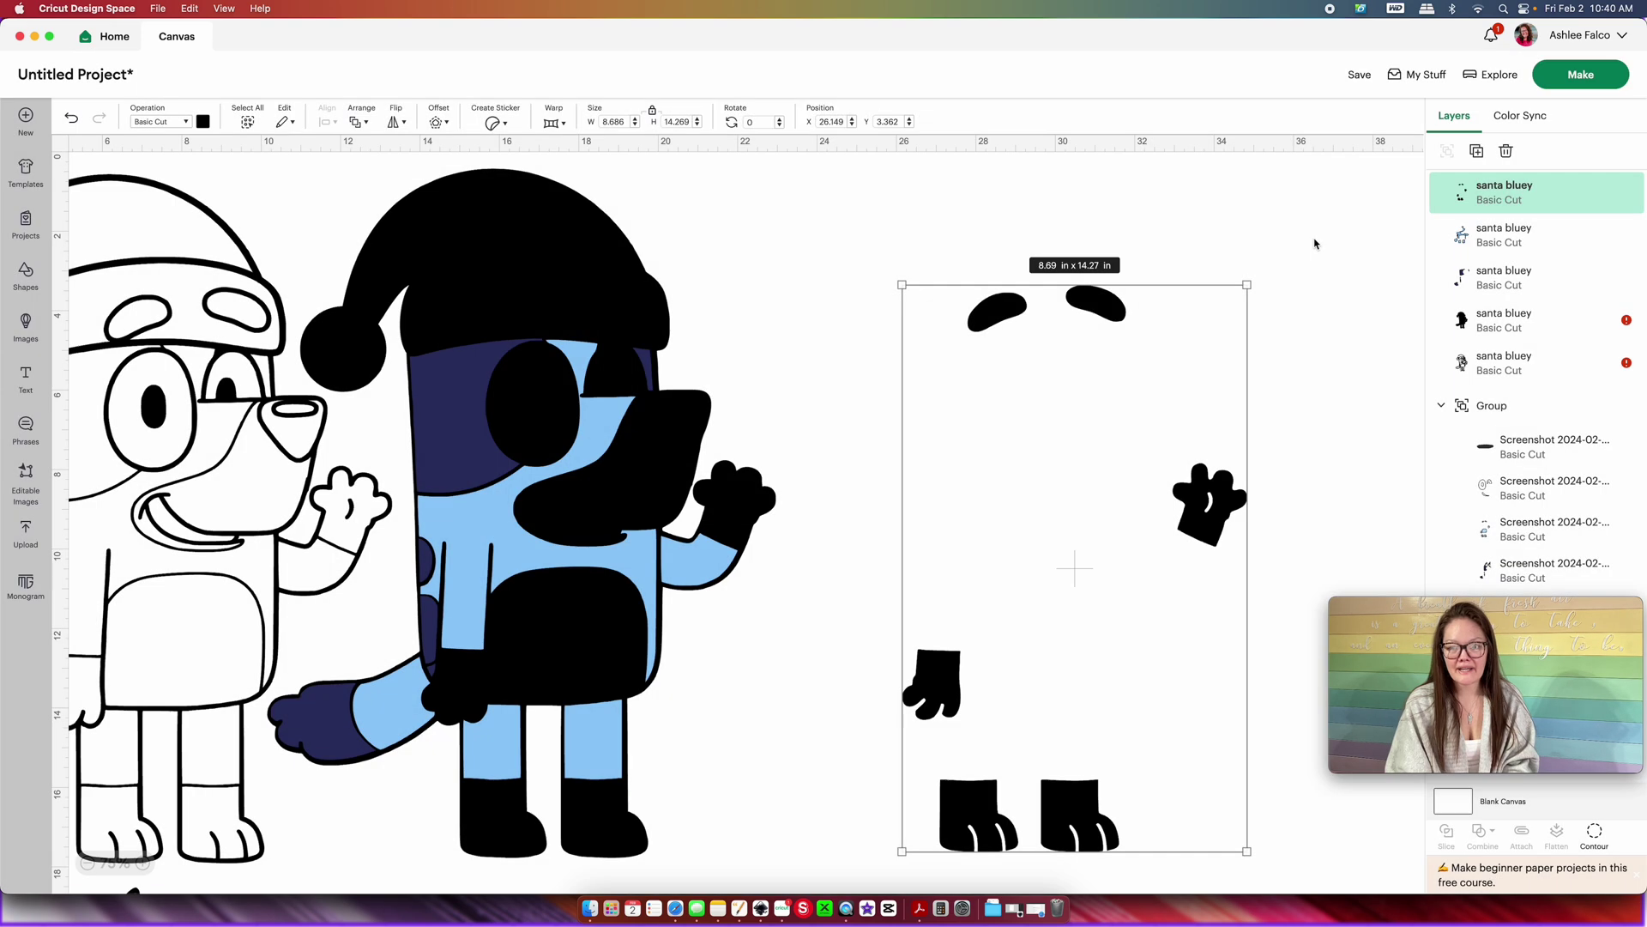
# - Recolour the isolated eyebrows, hands and feet pale blue and align them over the layered silhouette
pyautogui.click(203, 121)
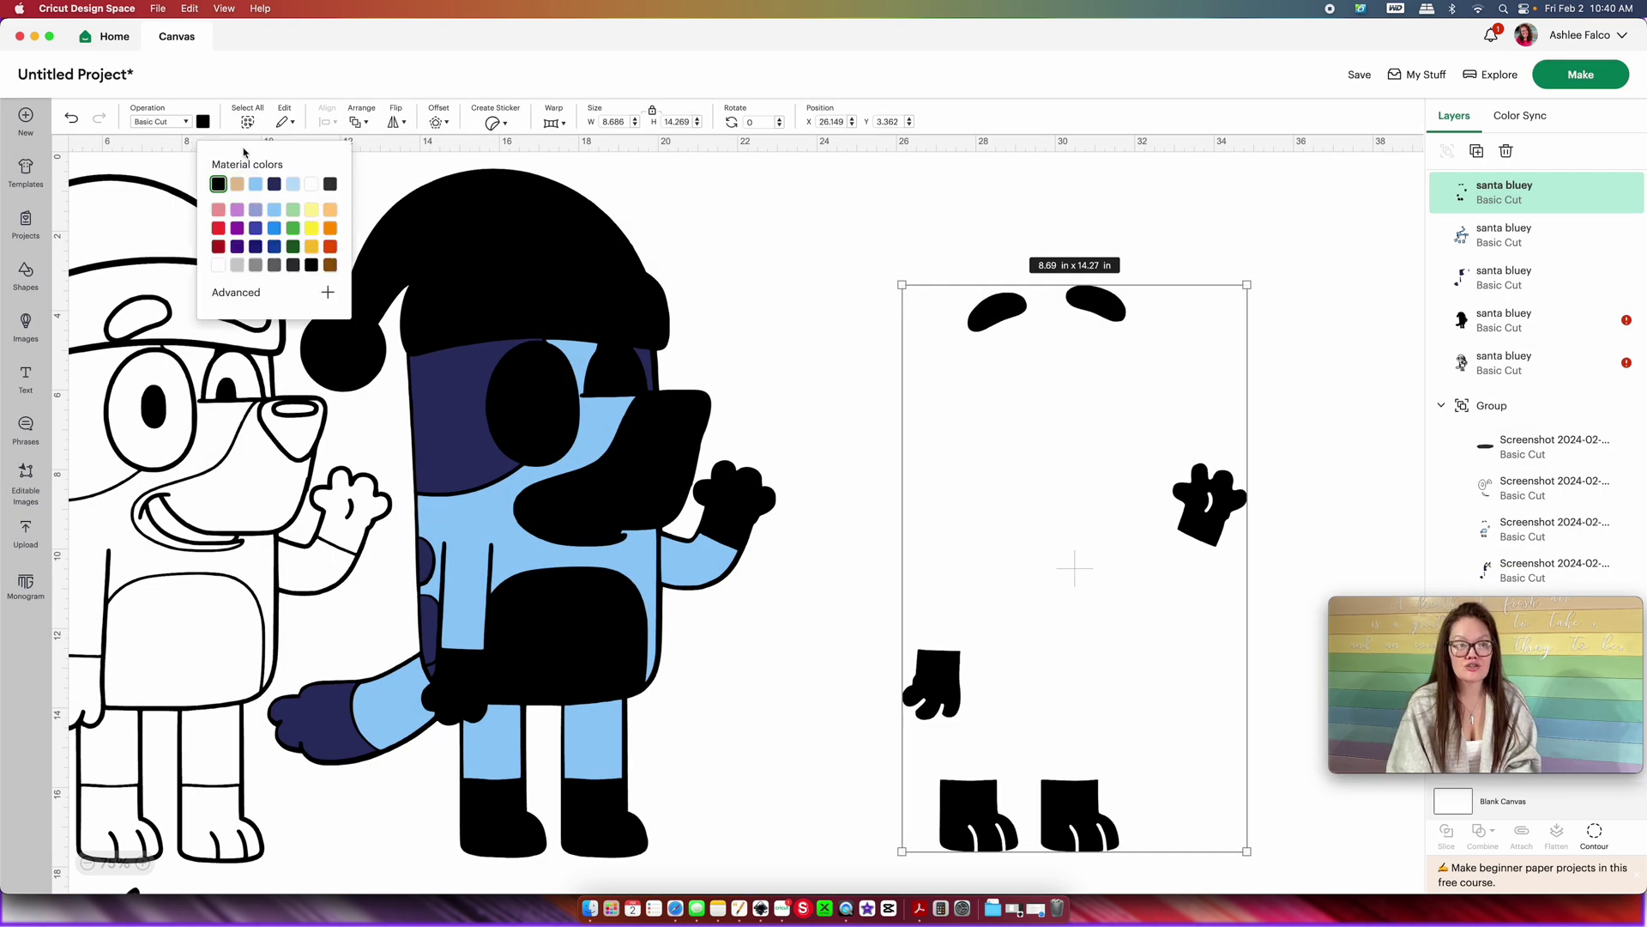
pyautogui.click(292, 183)
pyautogui.moveTo(1223, 525); pyautogui.dragTo(761, 489)
# - Duplicate the original outline for the muzzle layer and place the copy to the right of the layered figure
pyautogui.hscroll(-2, 768, 493)
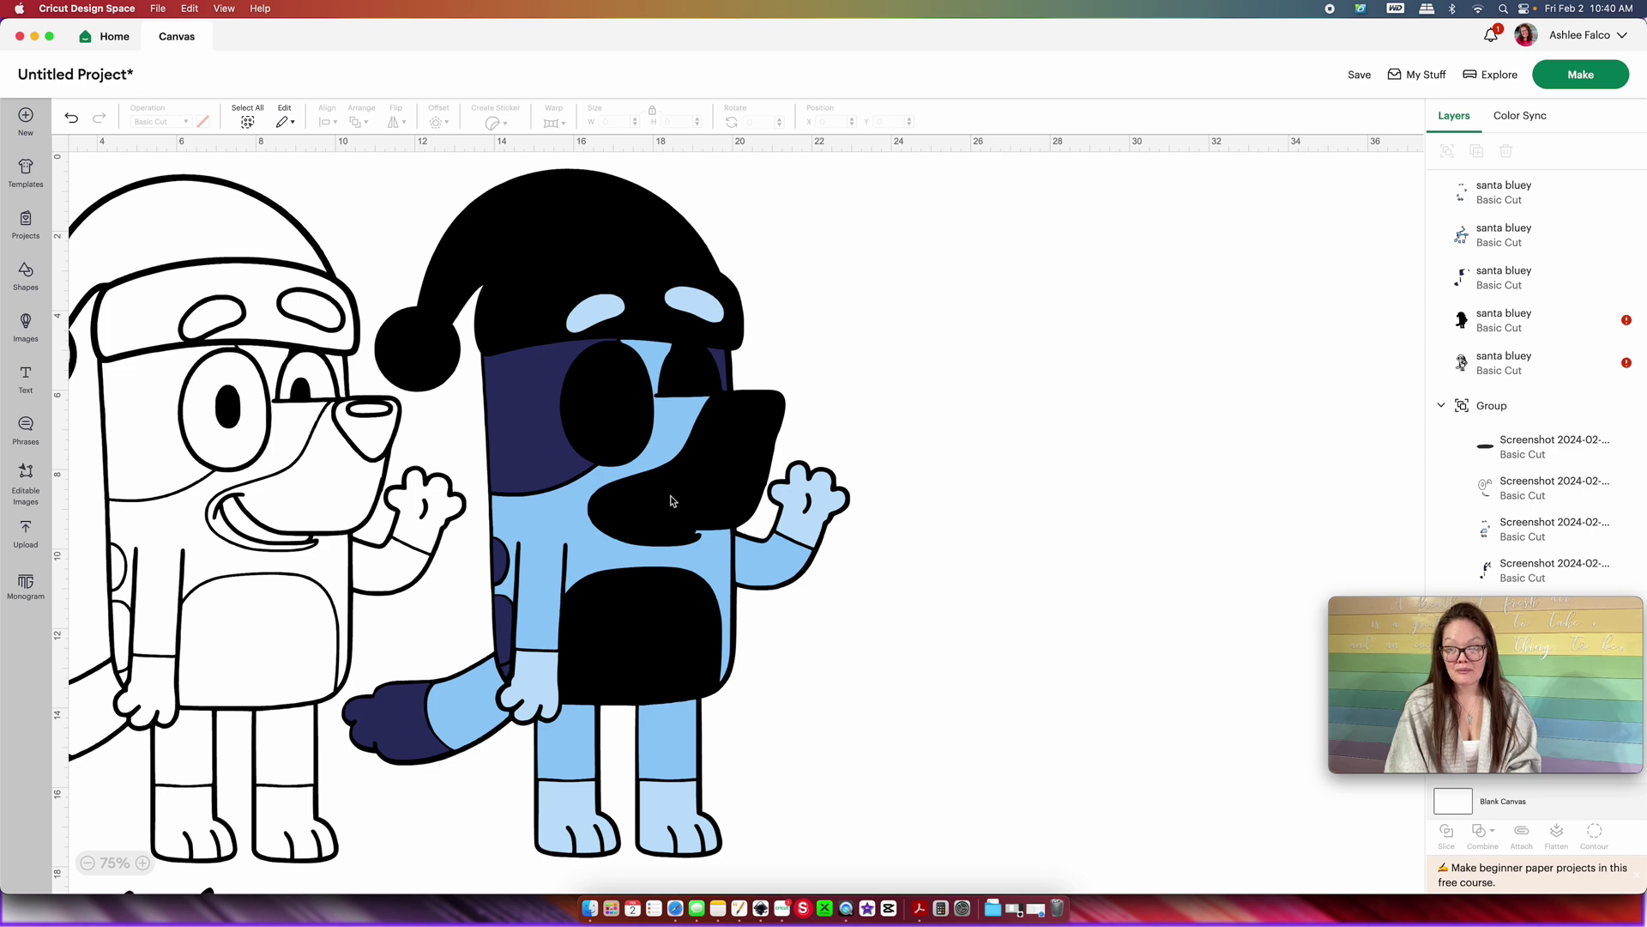
pyautogui.click(342, 511)
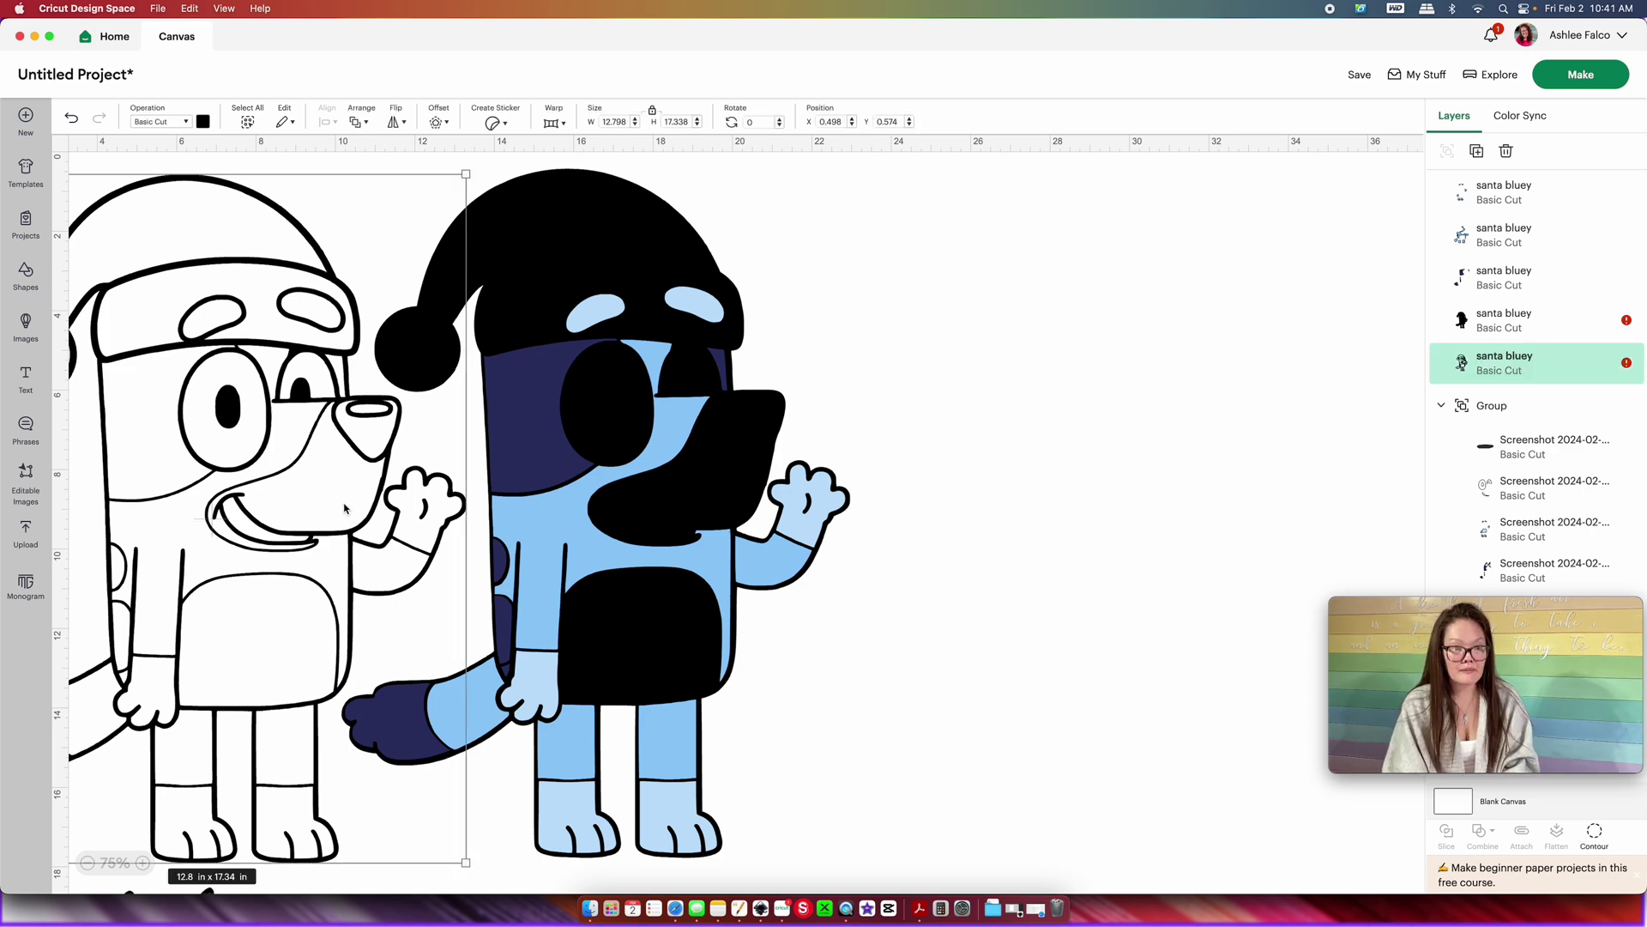
pyautogui.press('super+d')
pyautogui.moveTo(344, 508); pyautogui.dragTo(1008, 513)
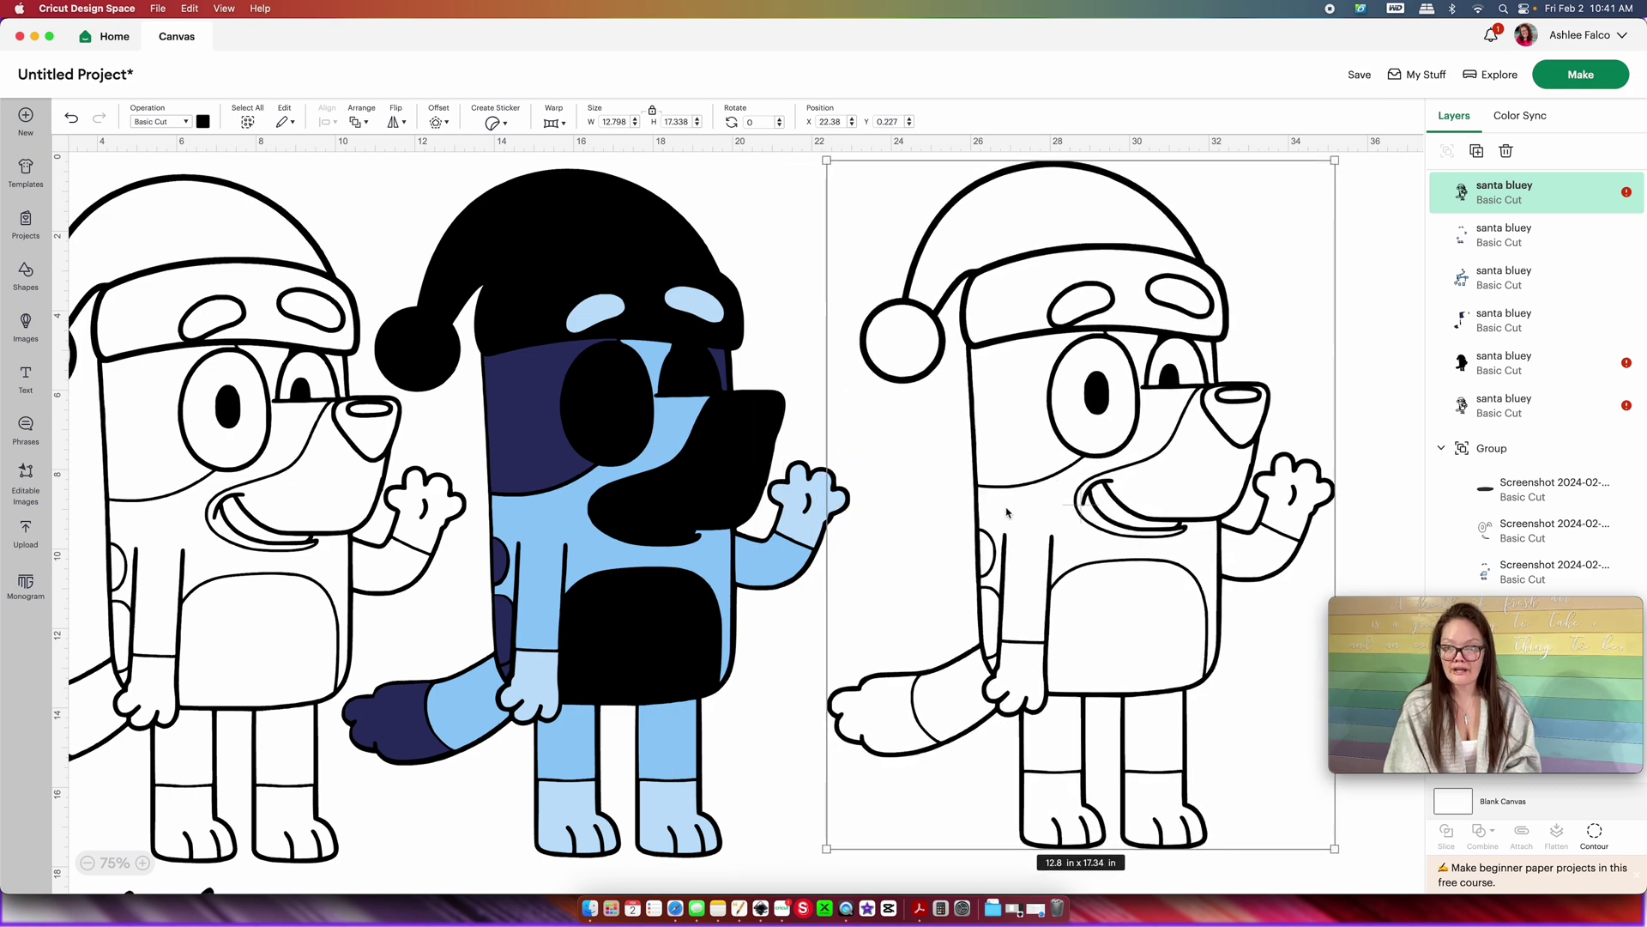
# - Use Contour to hide everything on the muzzle copy, including the outer outline, except the muzzle area around the mouth
pyautogui.click(1594, 832)
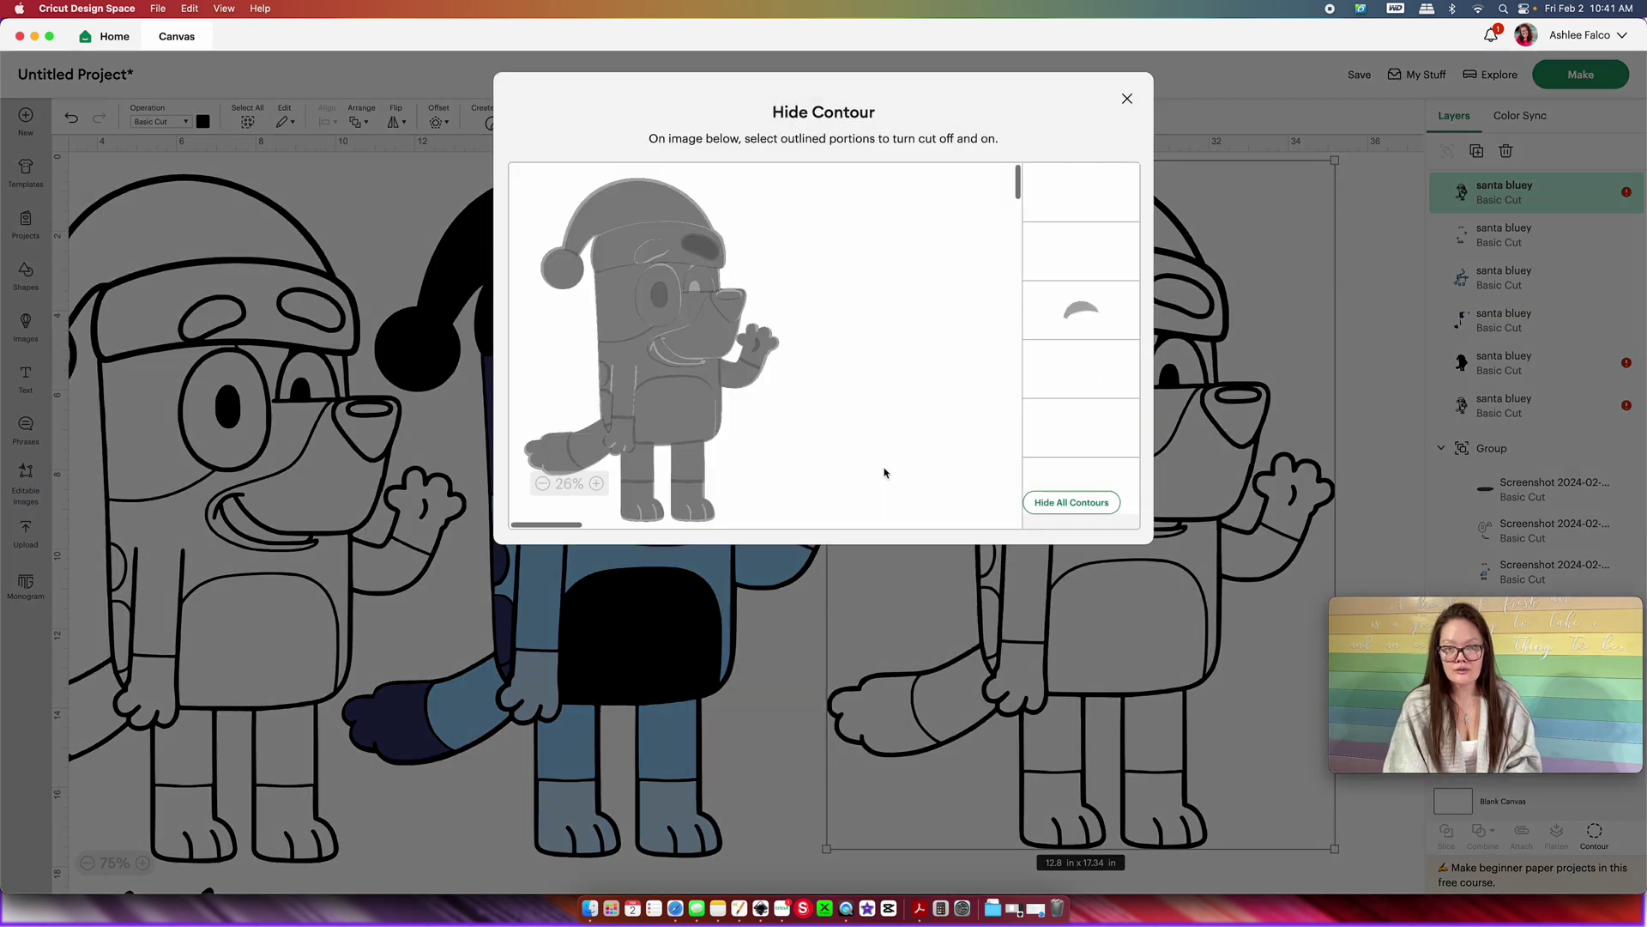
pyautogui.click(1085, 504)
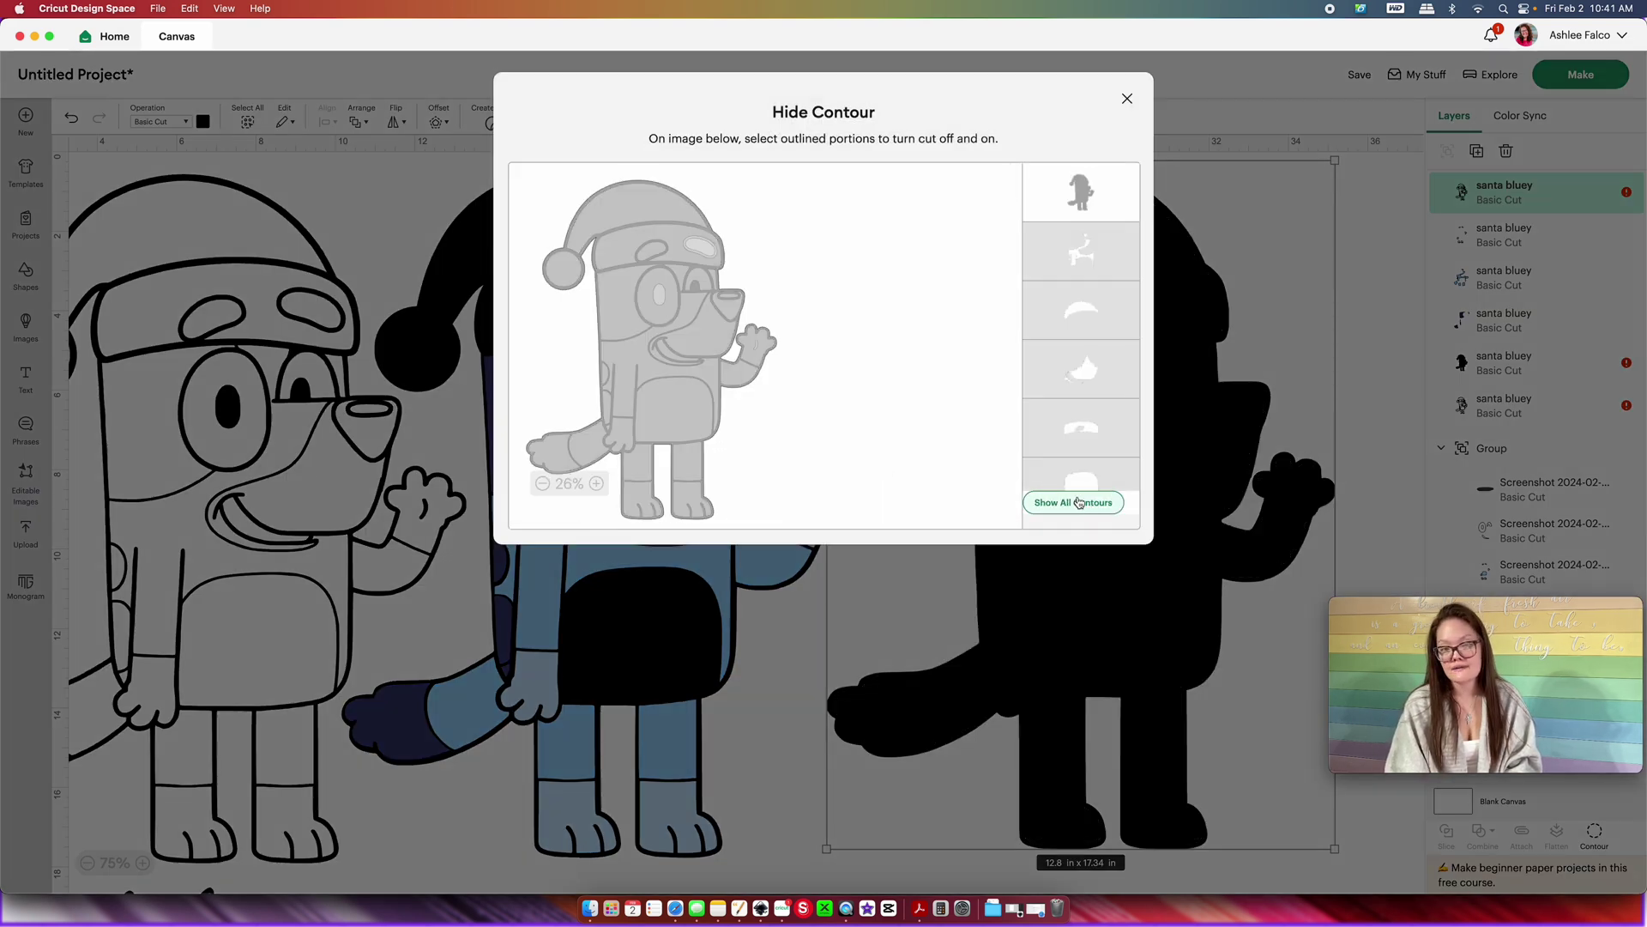
pyautogui.click(711, 345)
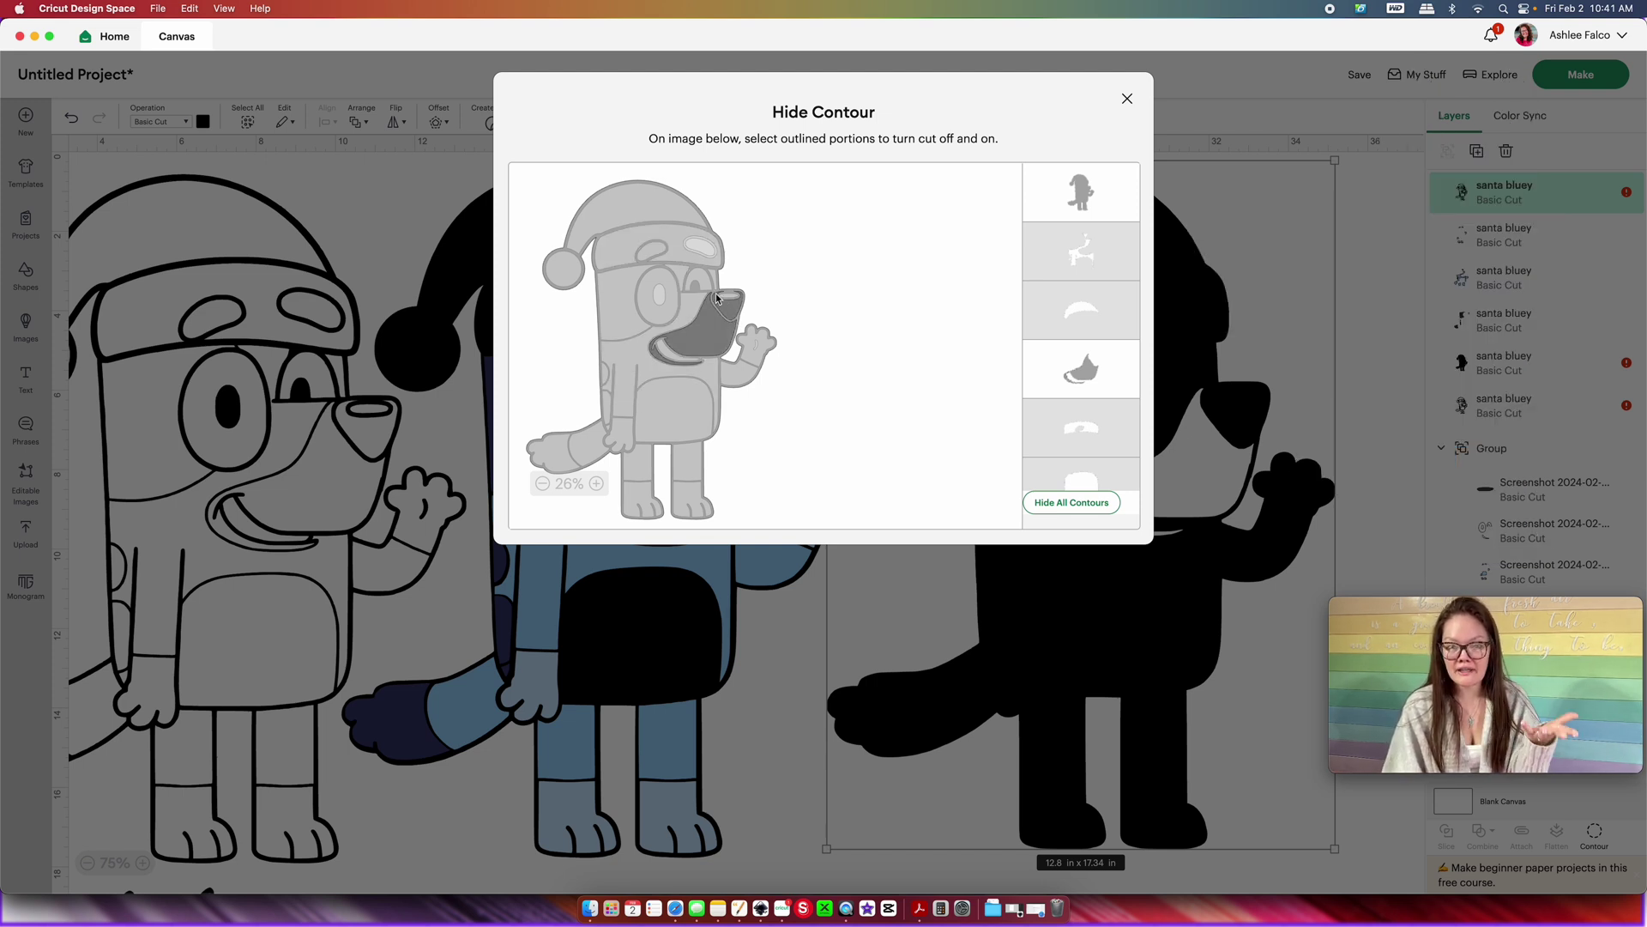
pyautogui.click(1103, 192)
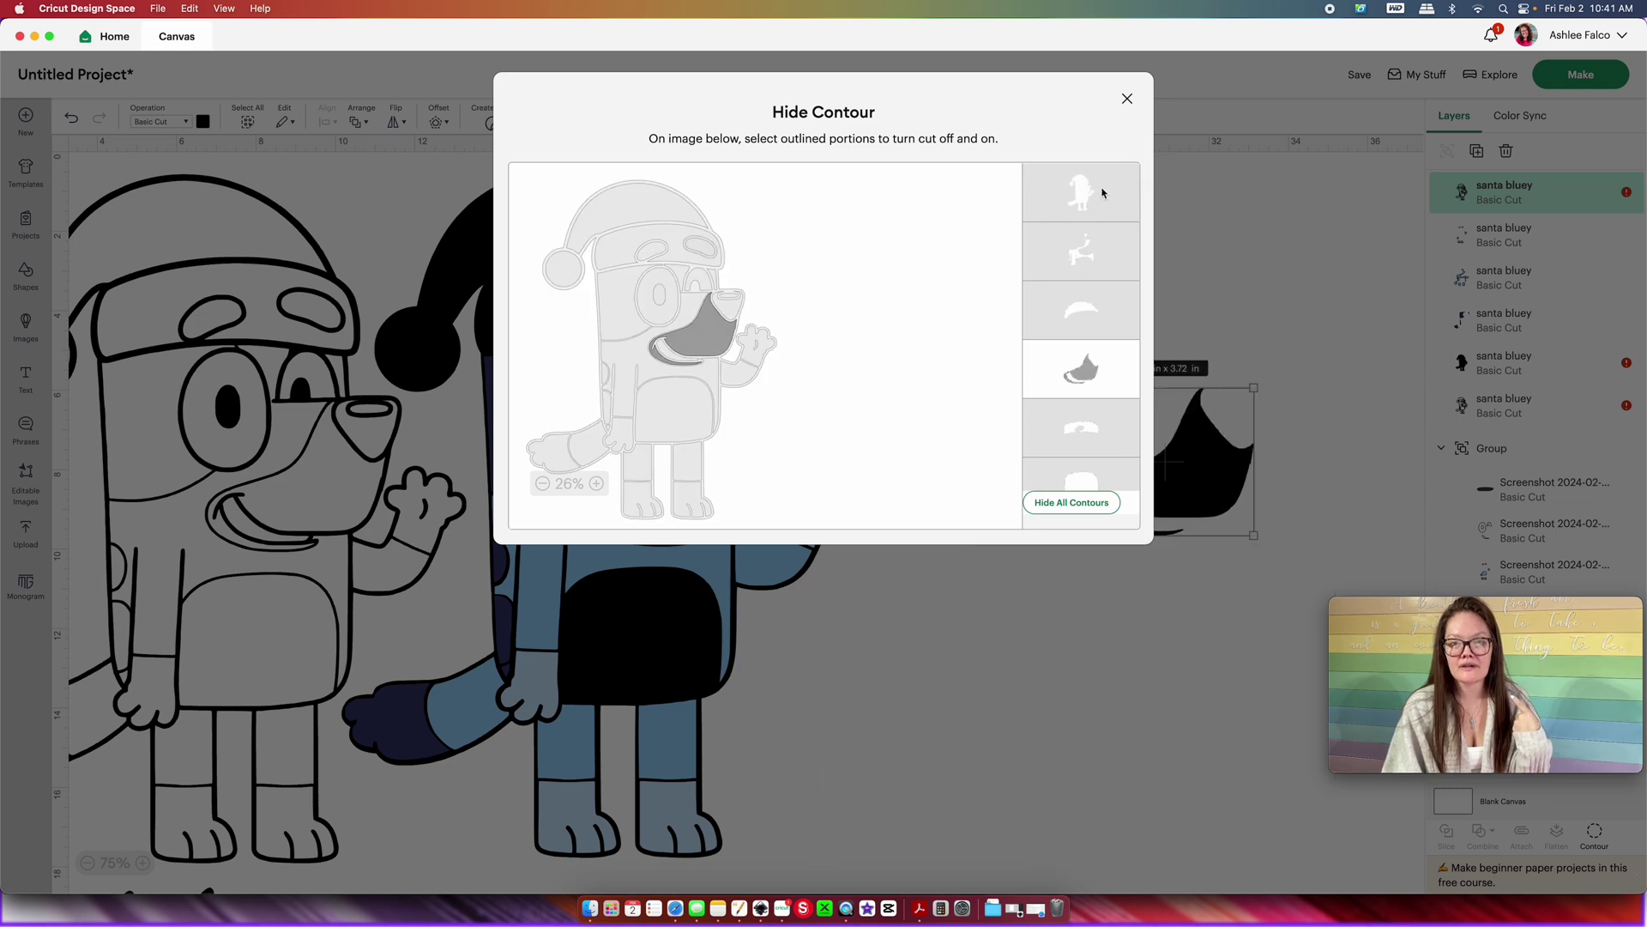
pyautogui.click(1346, 287)
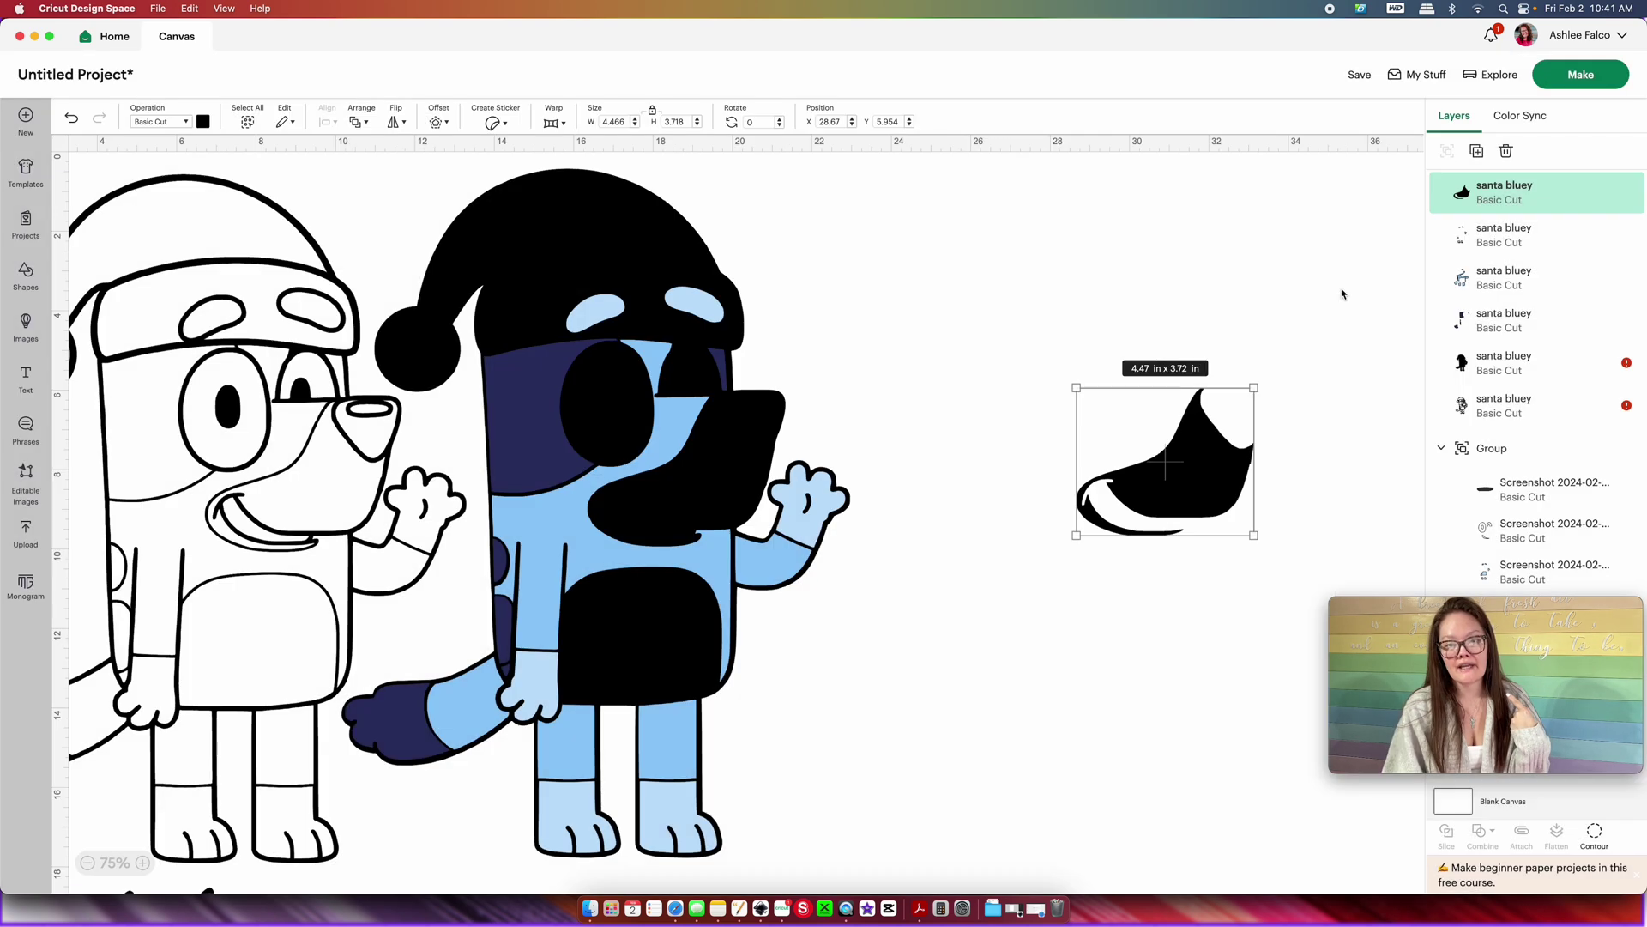
# - Recolour the isolated muzzle tan and align it over the face of the layered silhouette
pyautogui.click(202, 121)
pyautogui.click(238, 184)
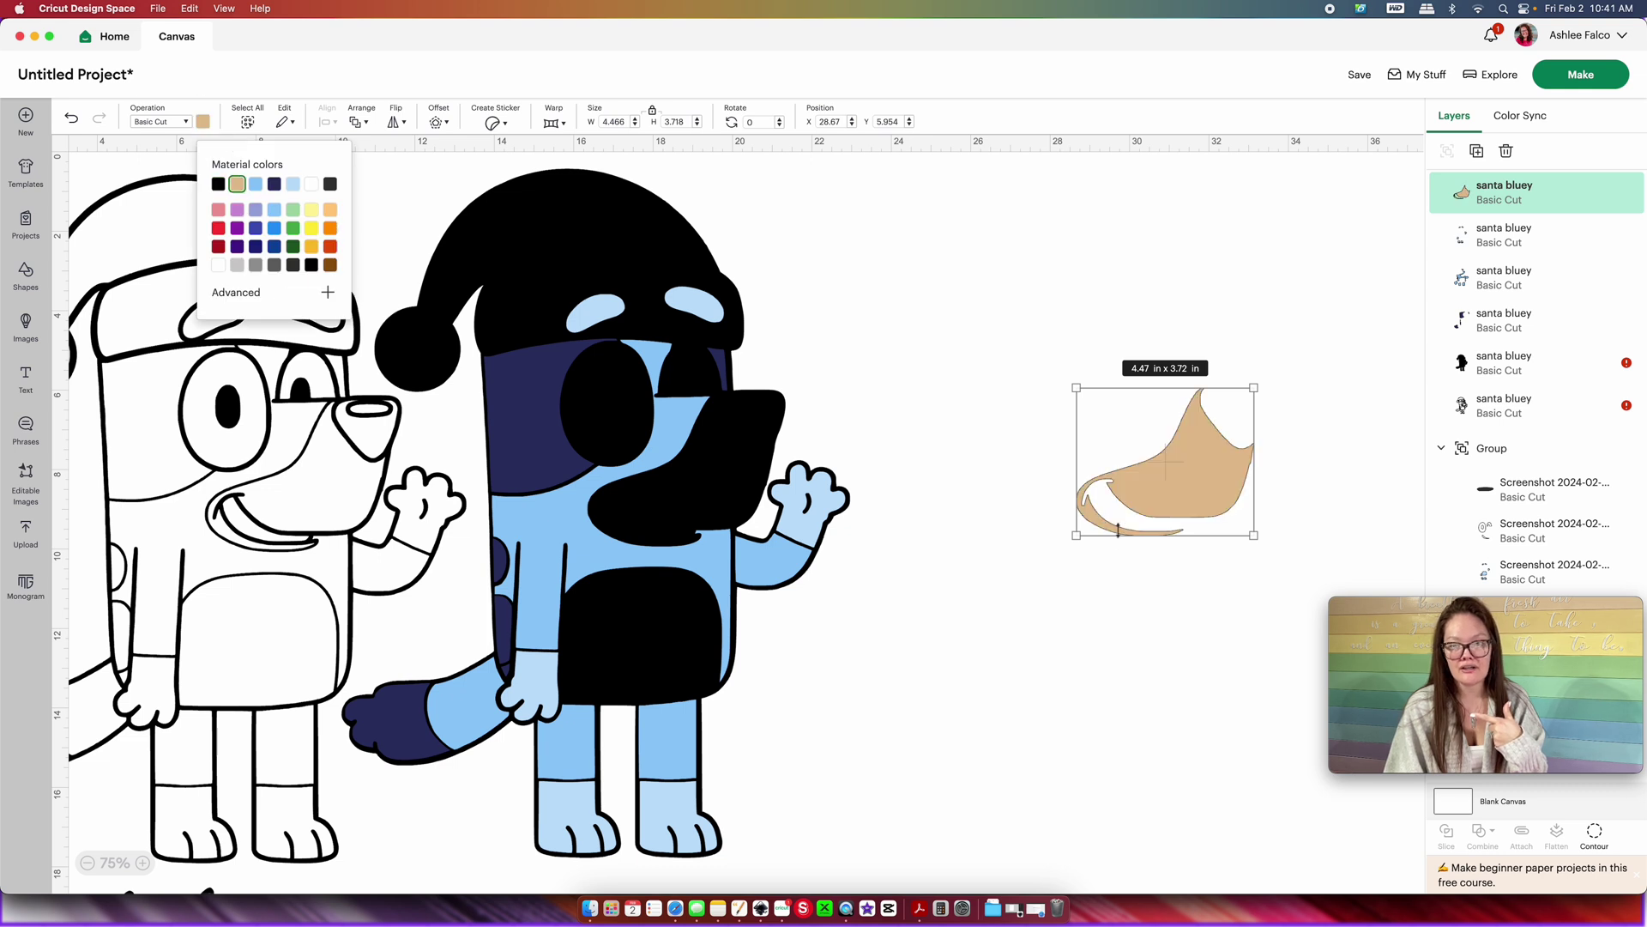
pyautogui.moveTo(1196, 474); pyautogui.dragTo(707, 480)
# - Make one more duplicate of the original outline and place it to the right of the figure with the tan muzzle
pyautogui.click(286, 488)
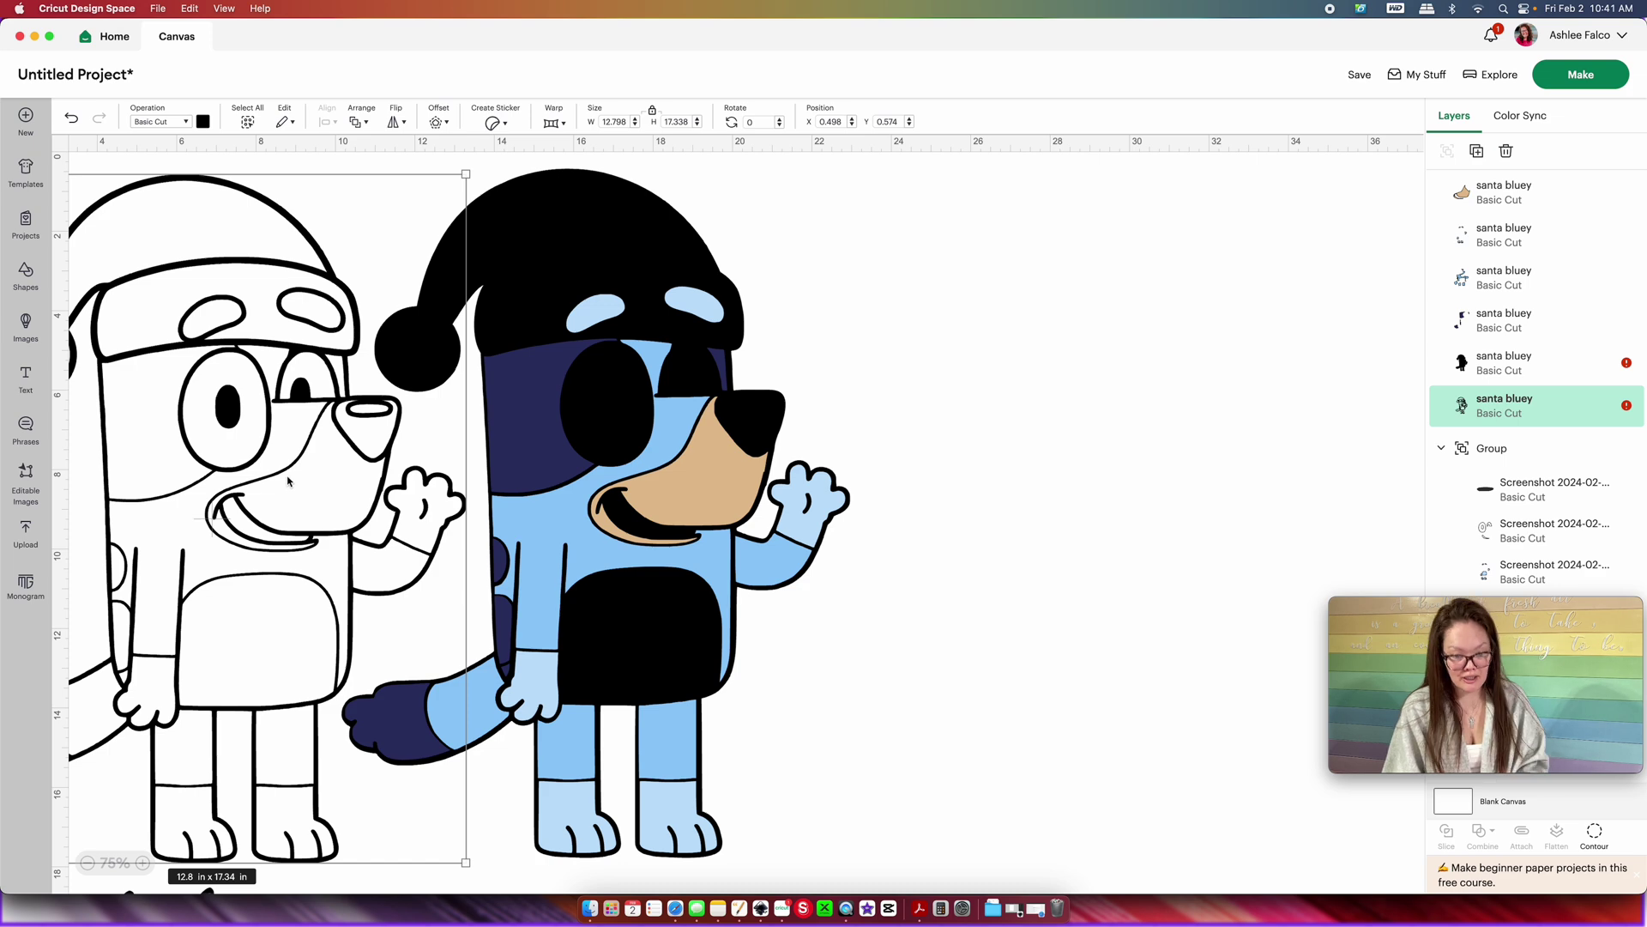
pyautogui.press('super+d')
pyautogui.moveTo(287, 479); pyautogui.dragTo(1059, 415)
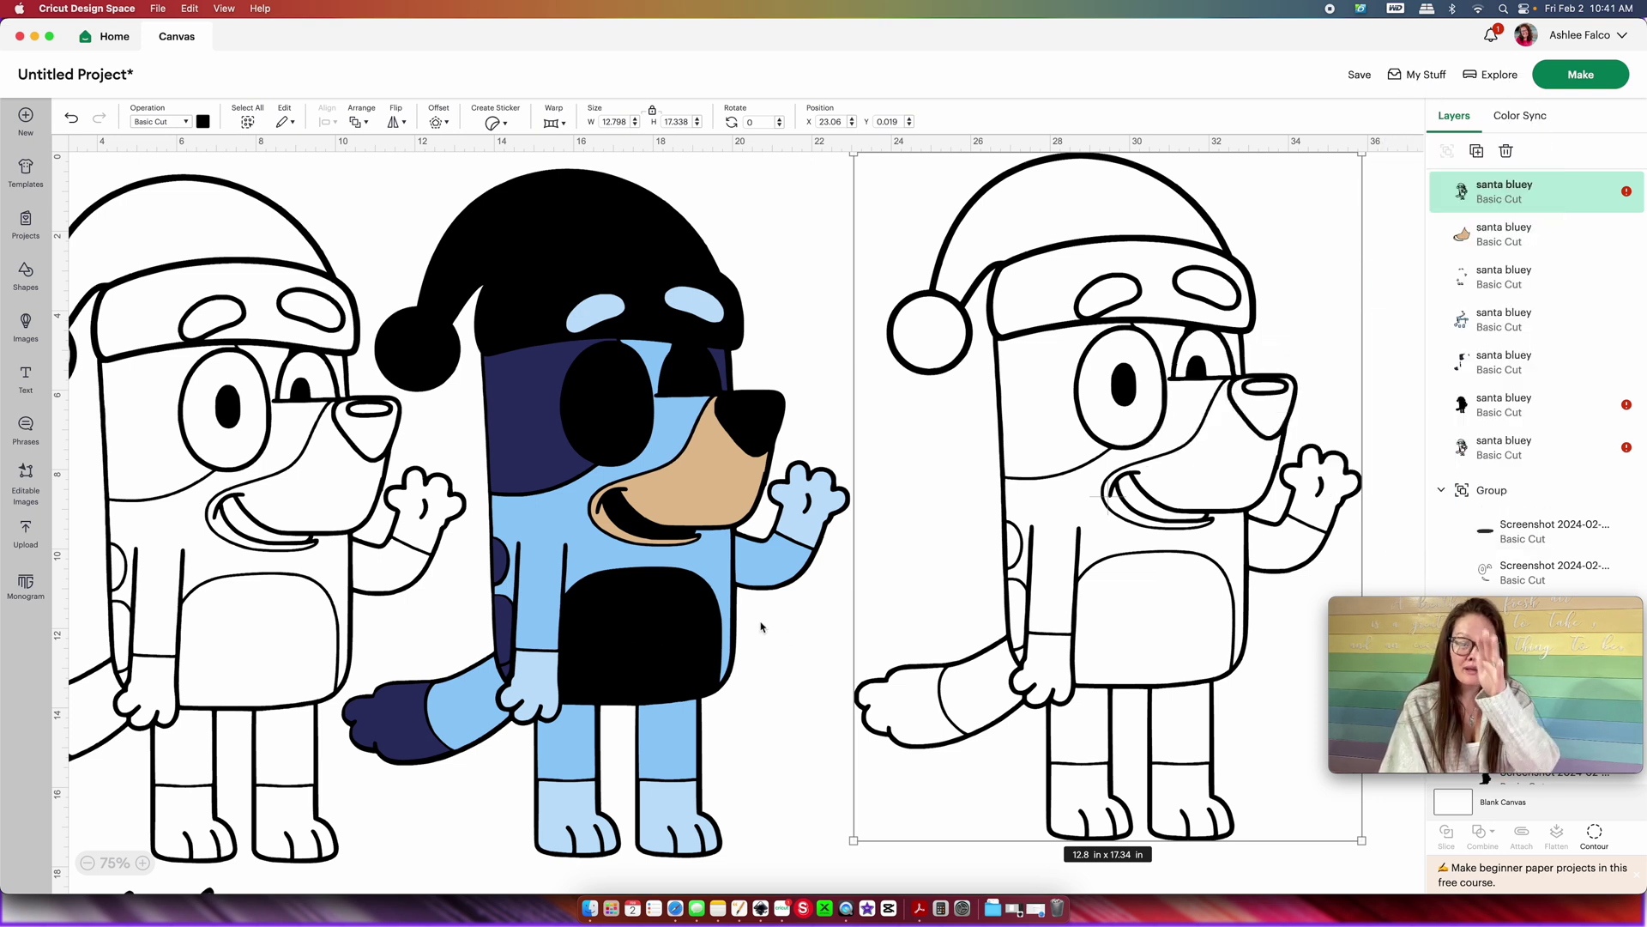
# - Turn the tummy contour back on in the pale blue eyebrow, hand and foot layer
pyautogui.click(662, 250)
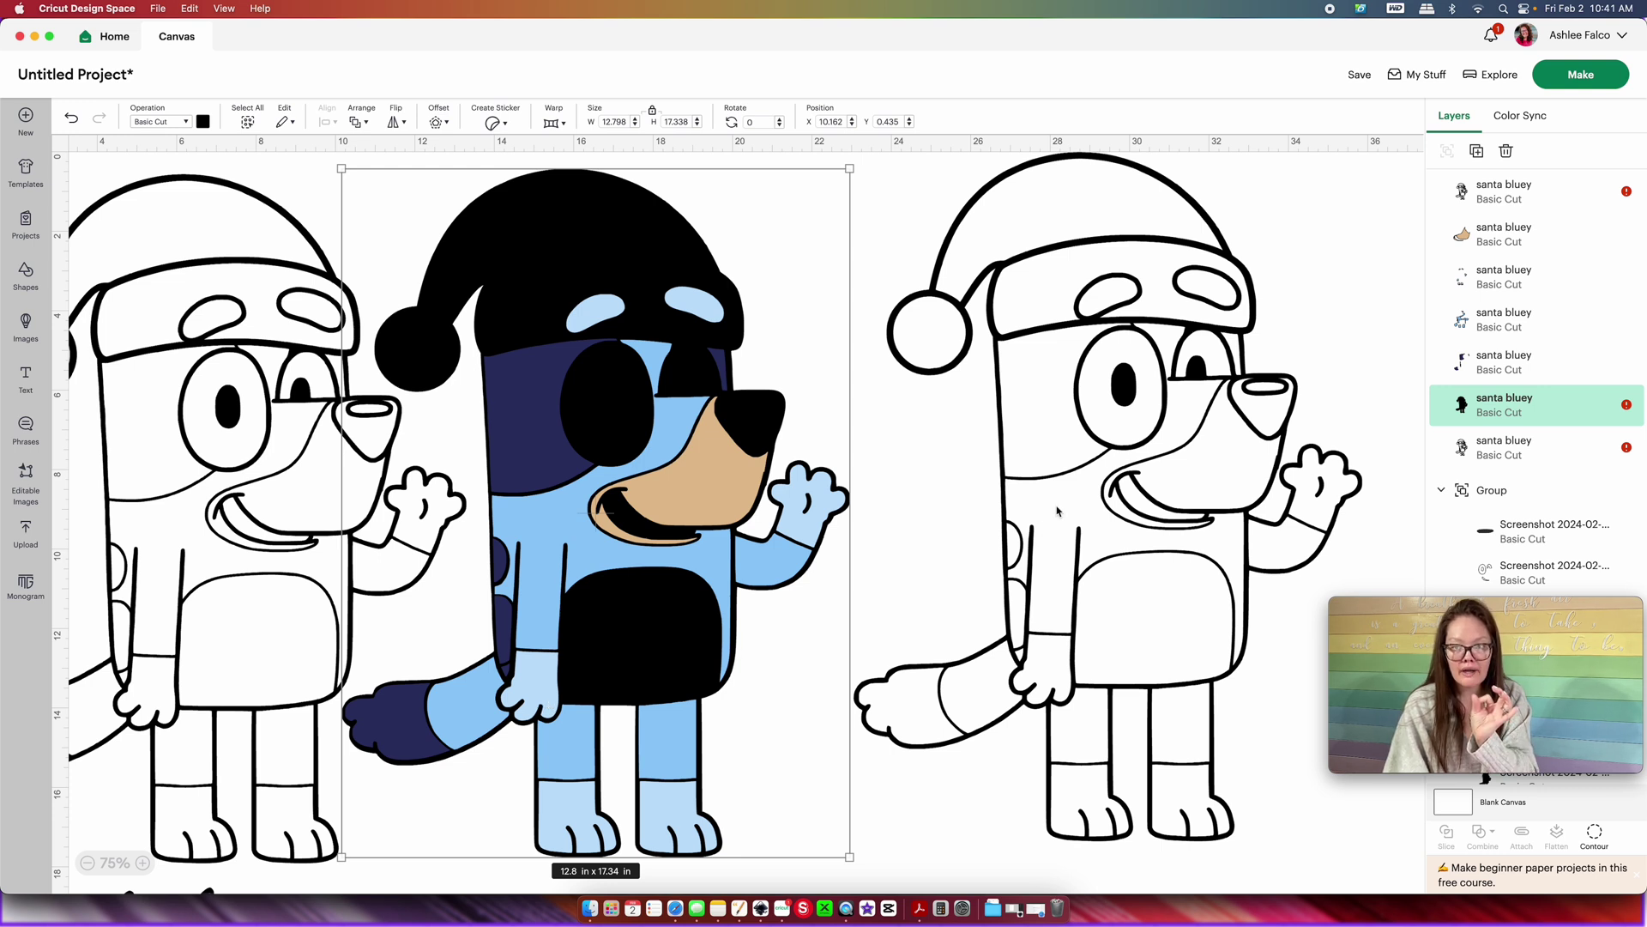
pyautogui.click(889, 849)
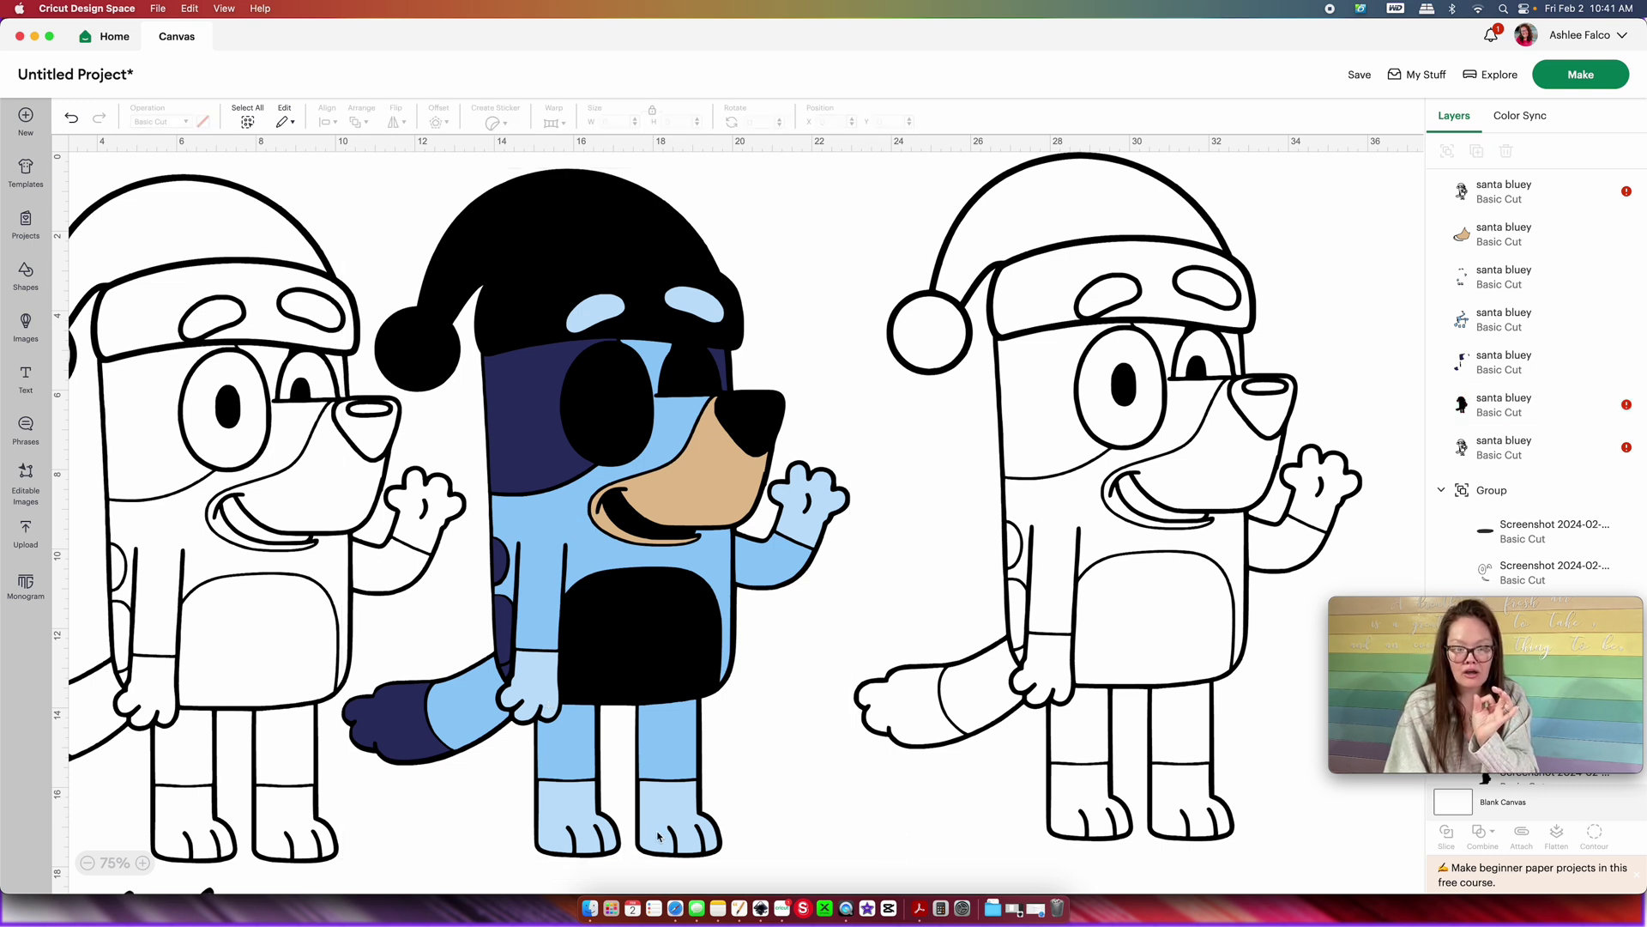
pyautogui.click(658, 836)
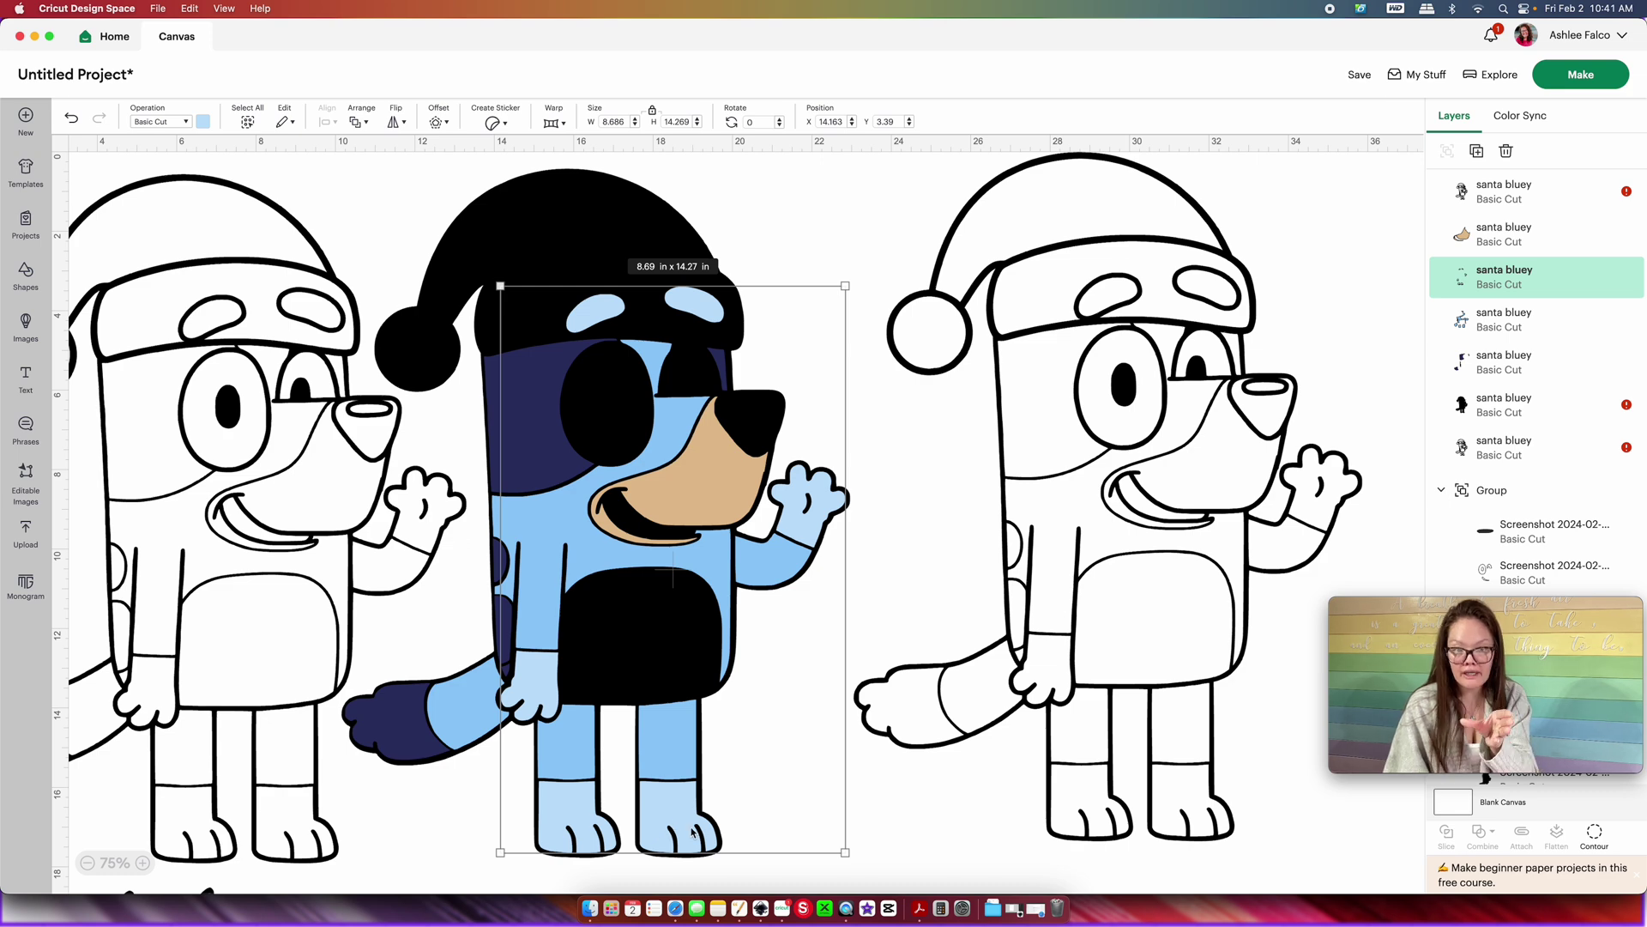
pyautogui.click(1595, 834)
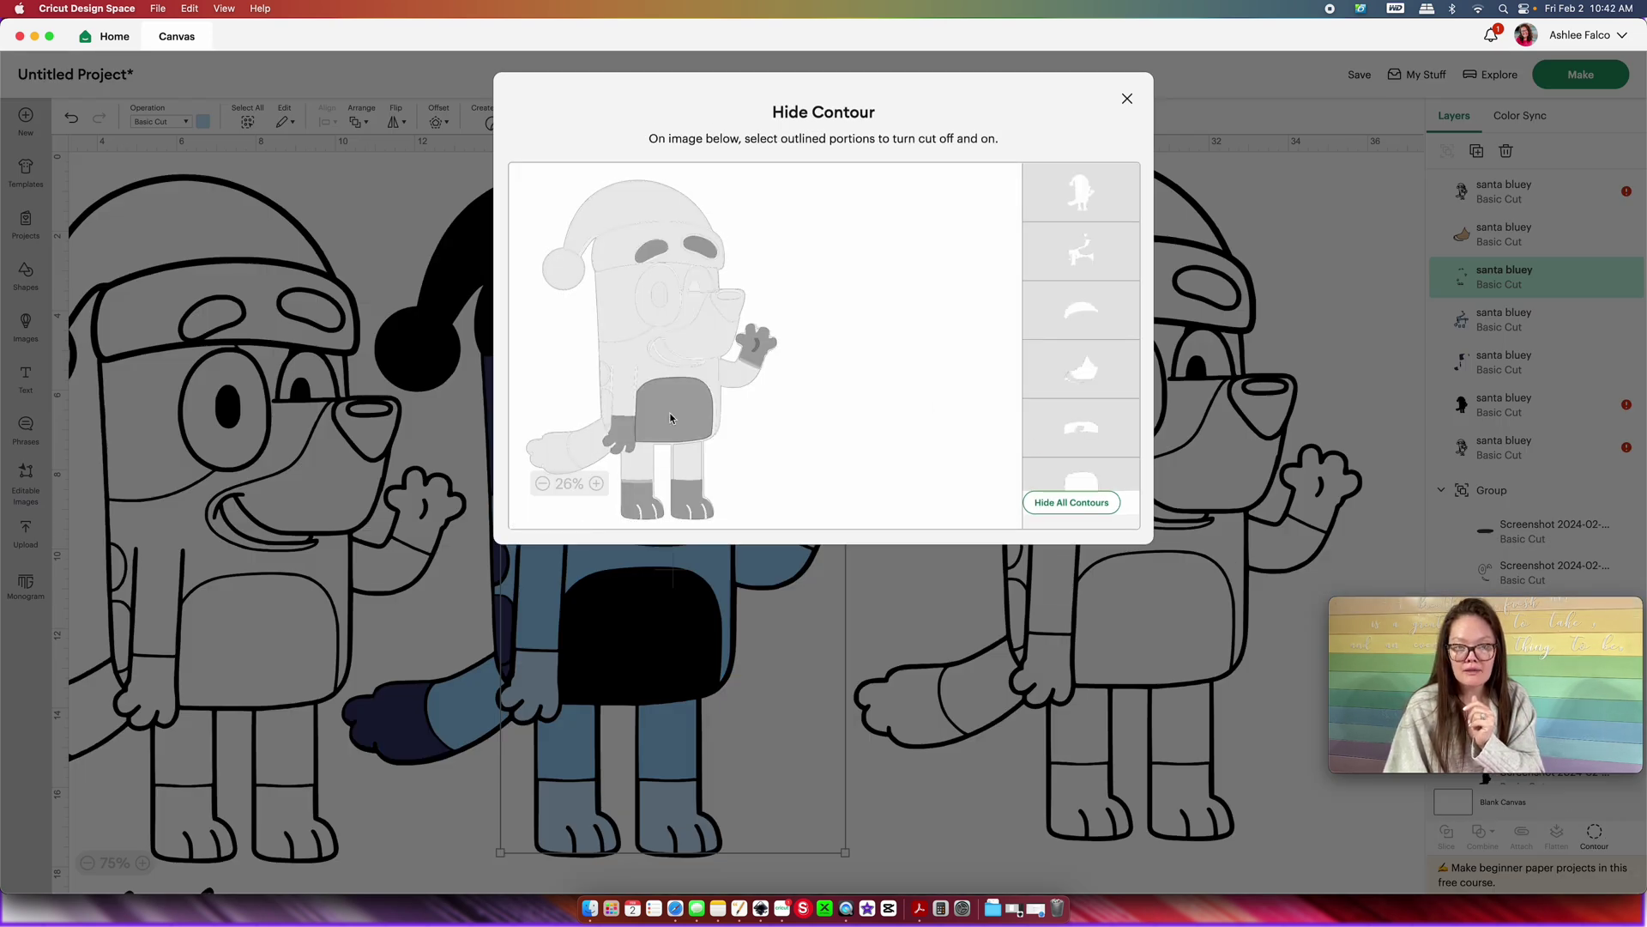
pyautogui.click(669, 415)
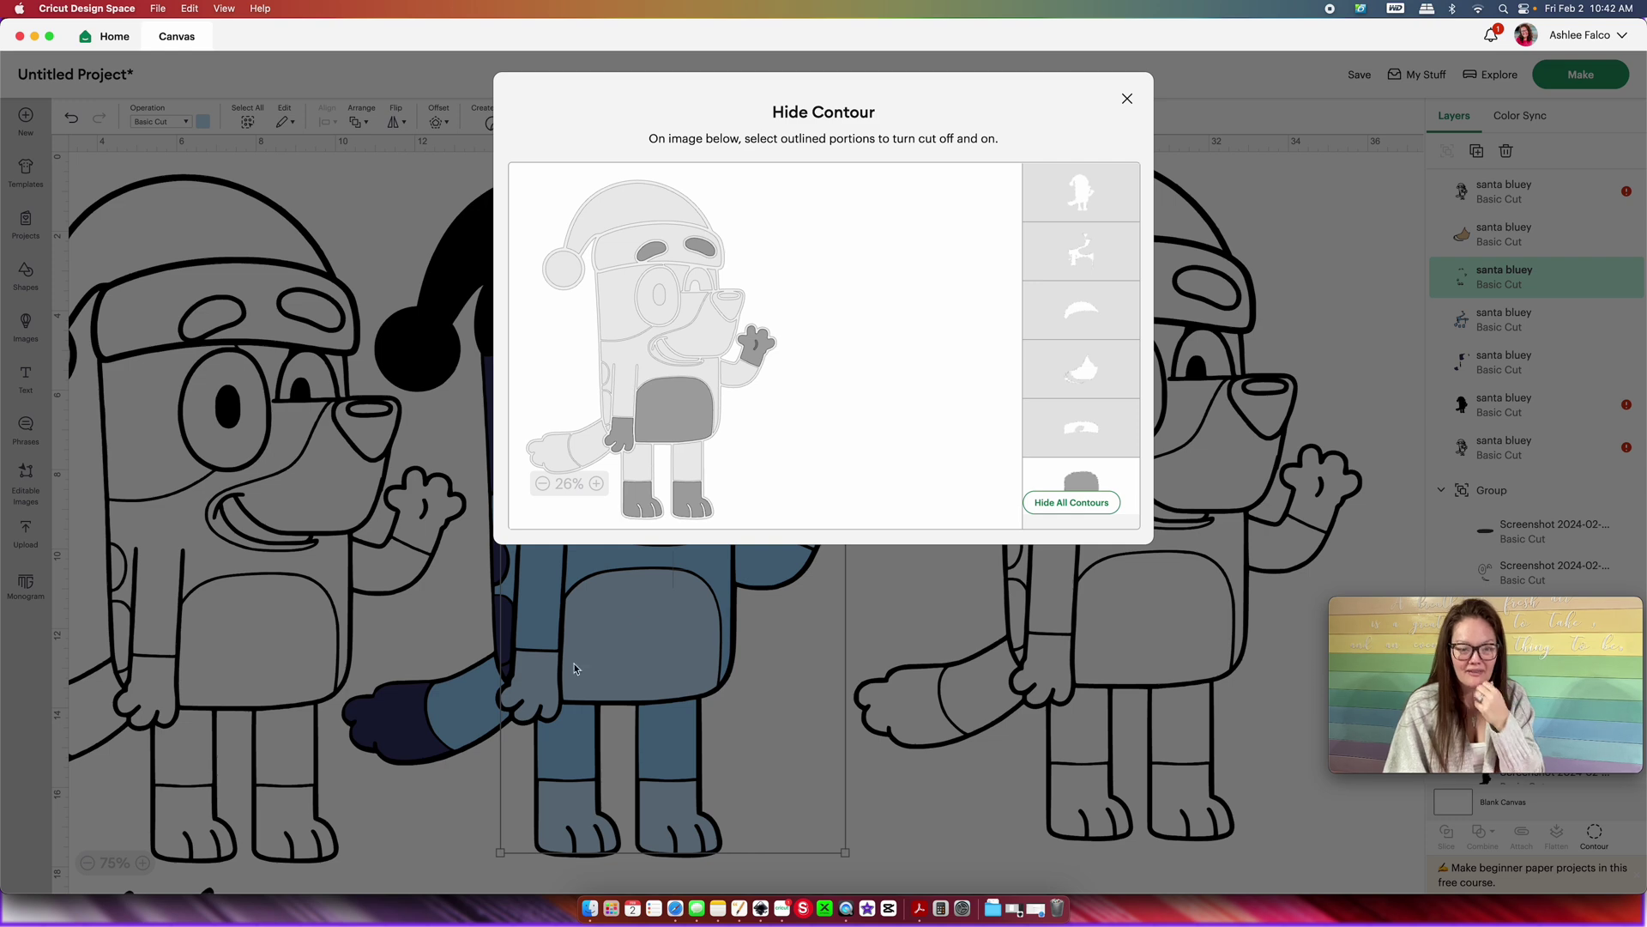
# - Use Contour on the new outline copy to hide everything, including the outer outline, except the eye whites, hat brim and pom-pom
pyautogui.click(637, 667)
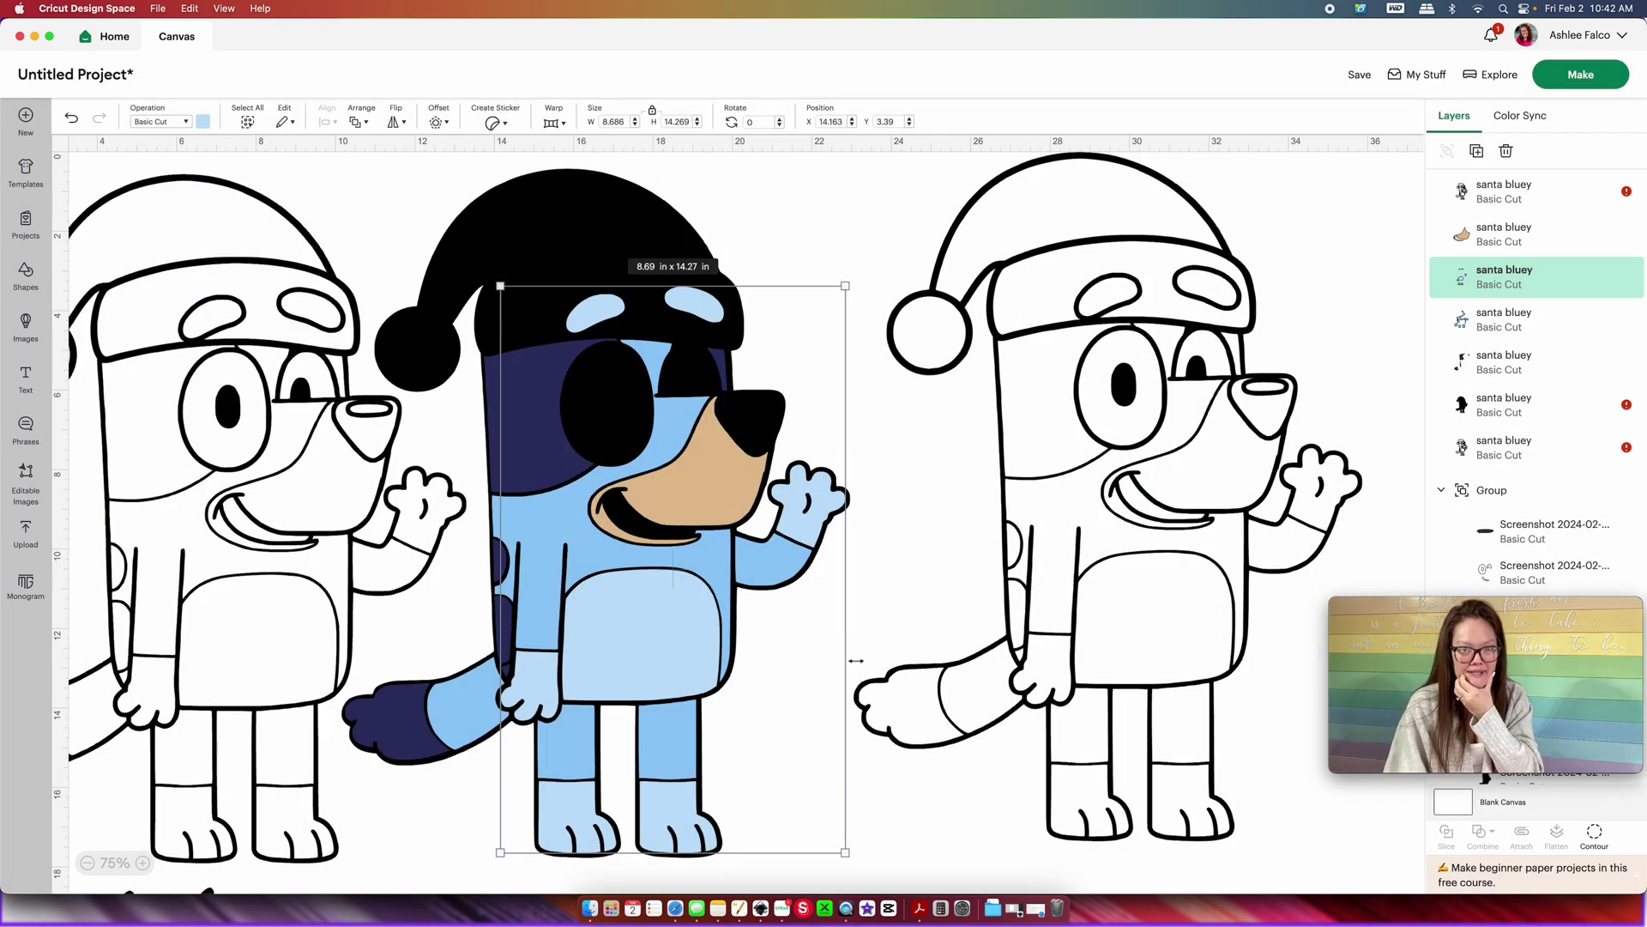
pyautogui.moveTo(1067, 613); pyautogui.dragTo(1050, 616)
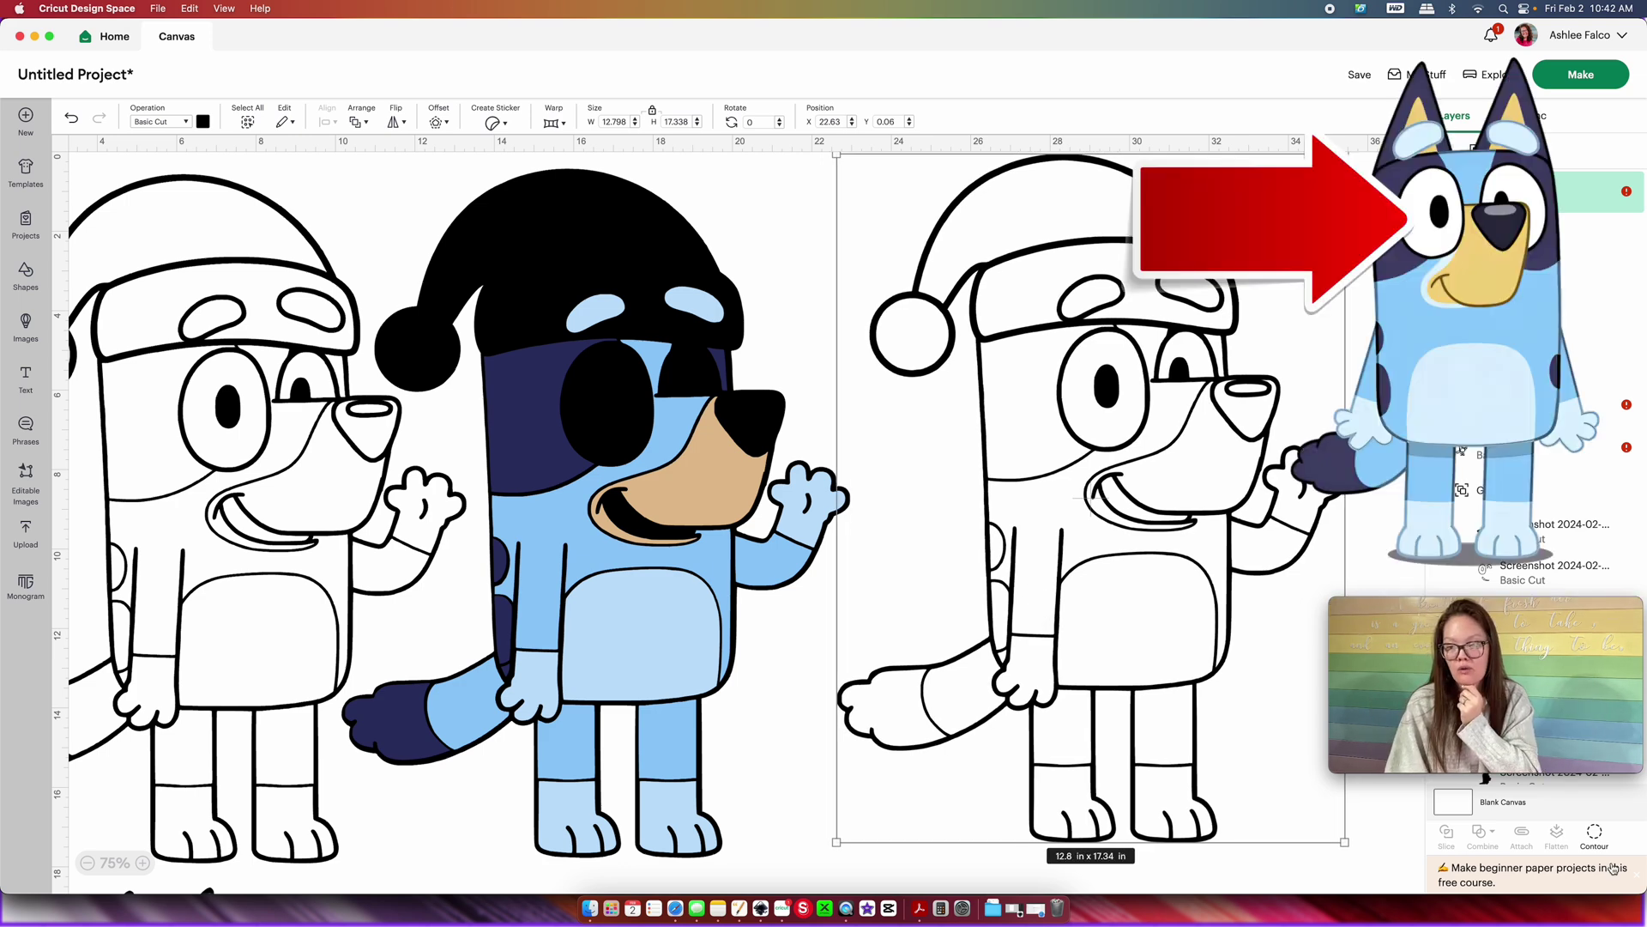
pyautogui.click(1595, 833)
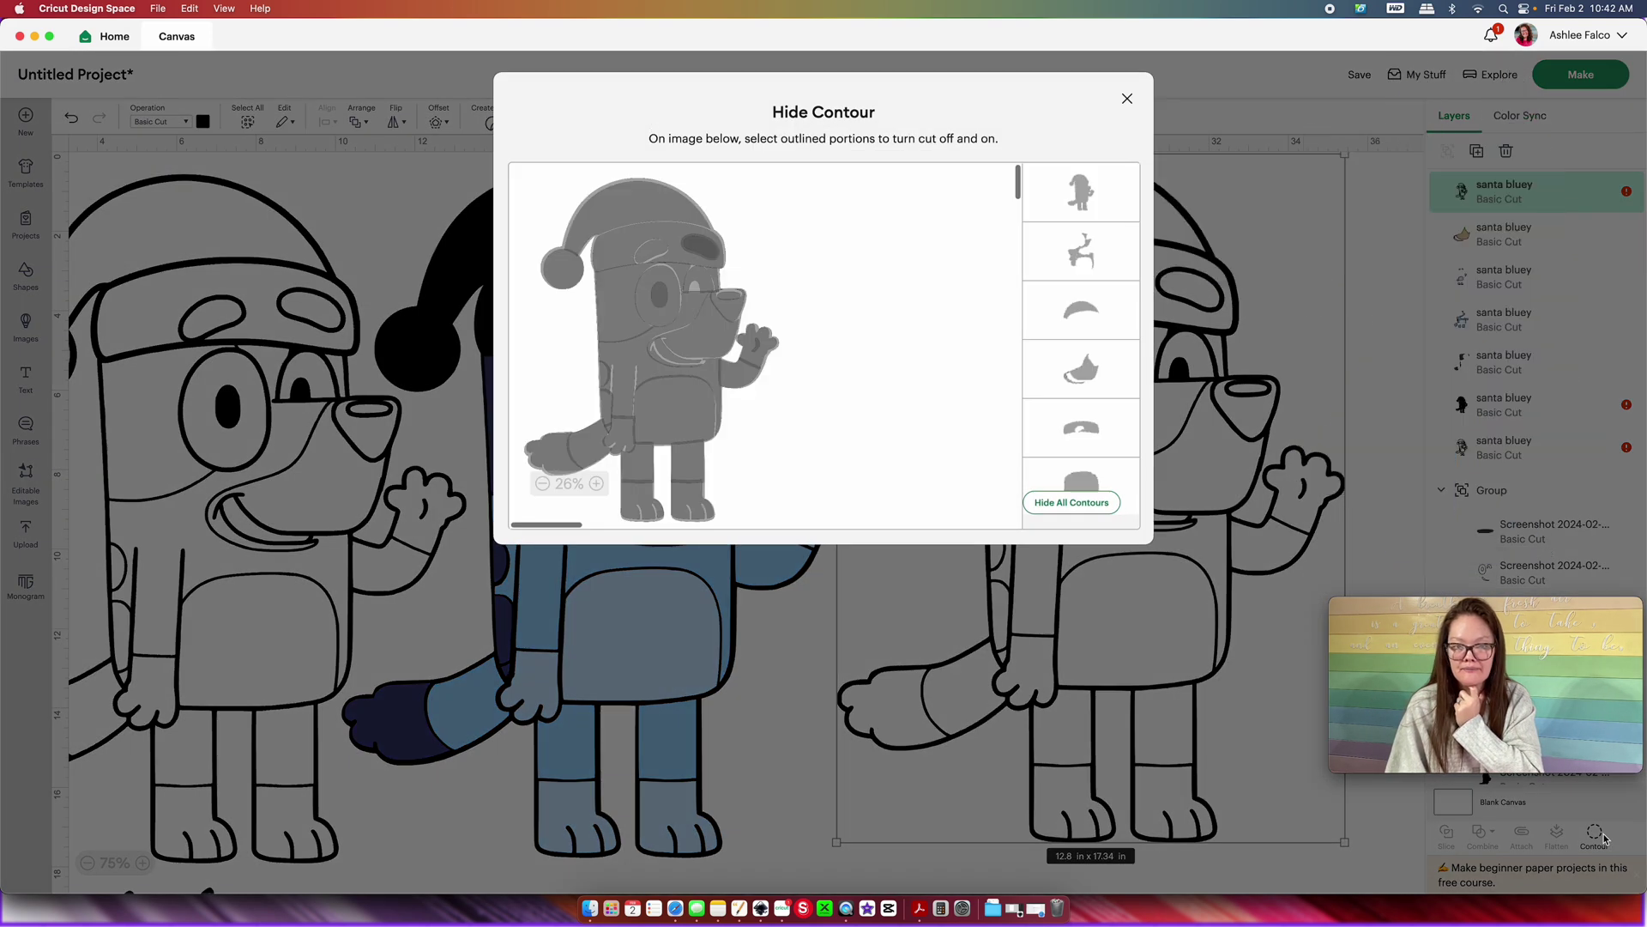
pyautogui.click(1062, 506)
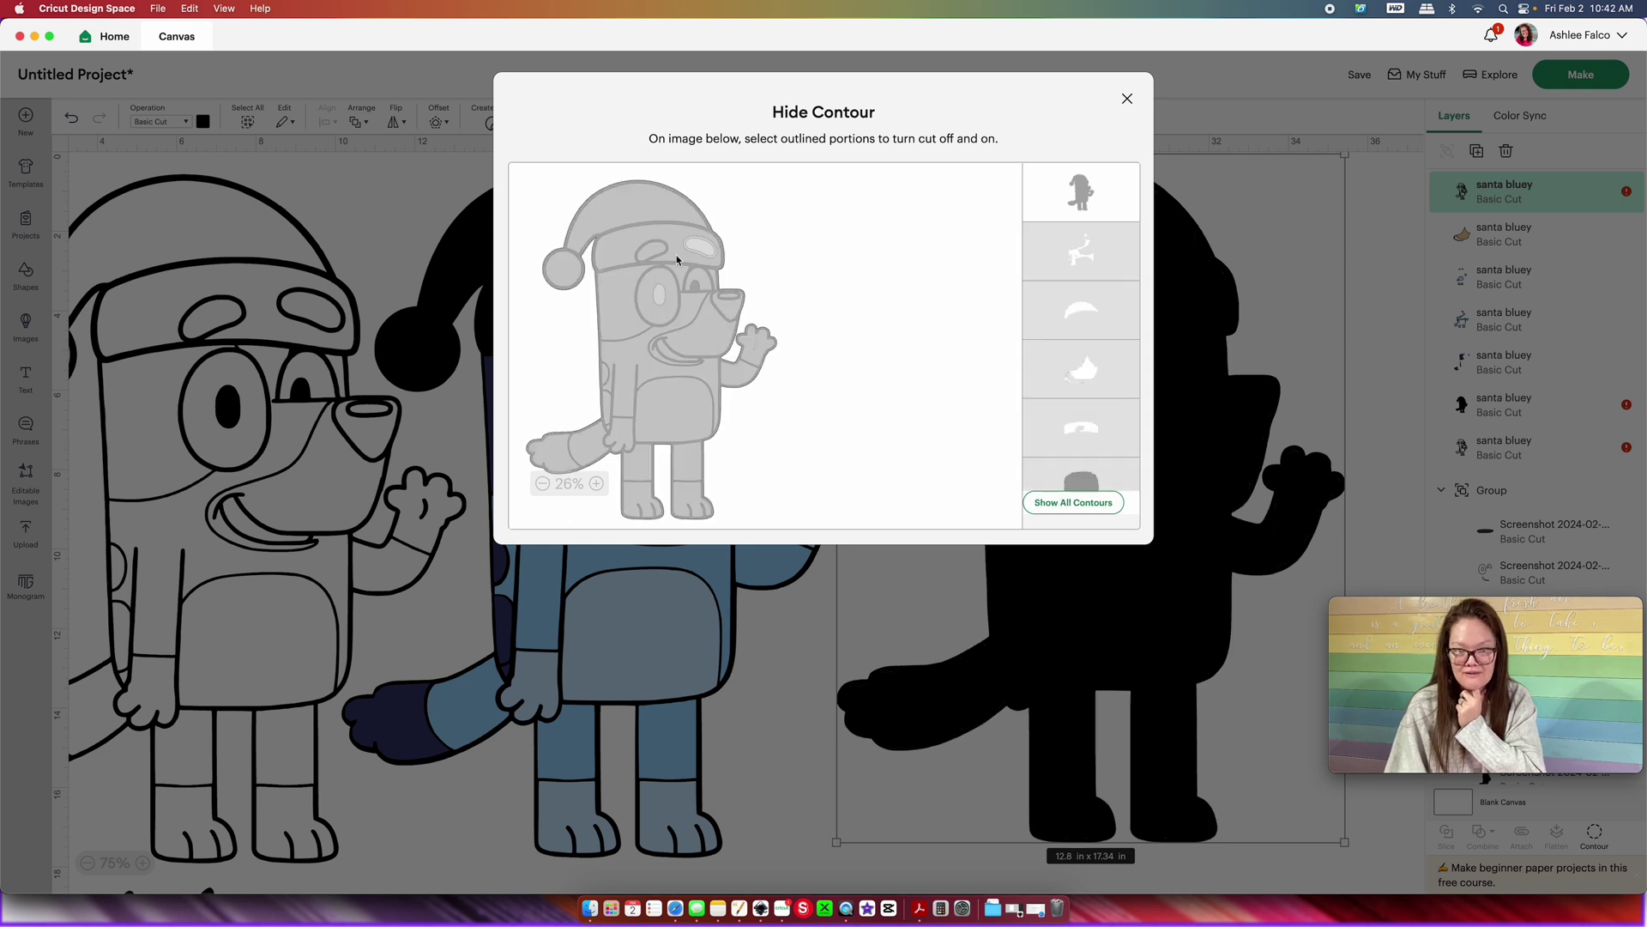
pyautogui.click(672, 315)
pyautogui.click(616, 249)
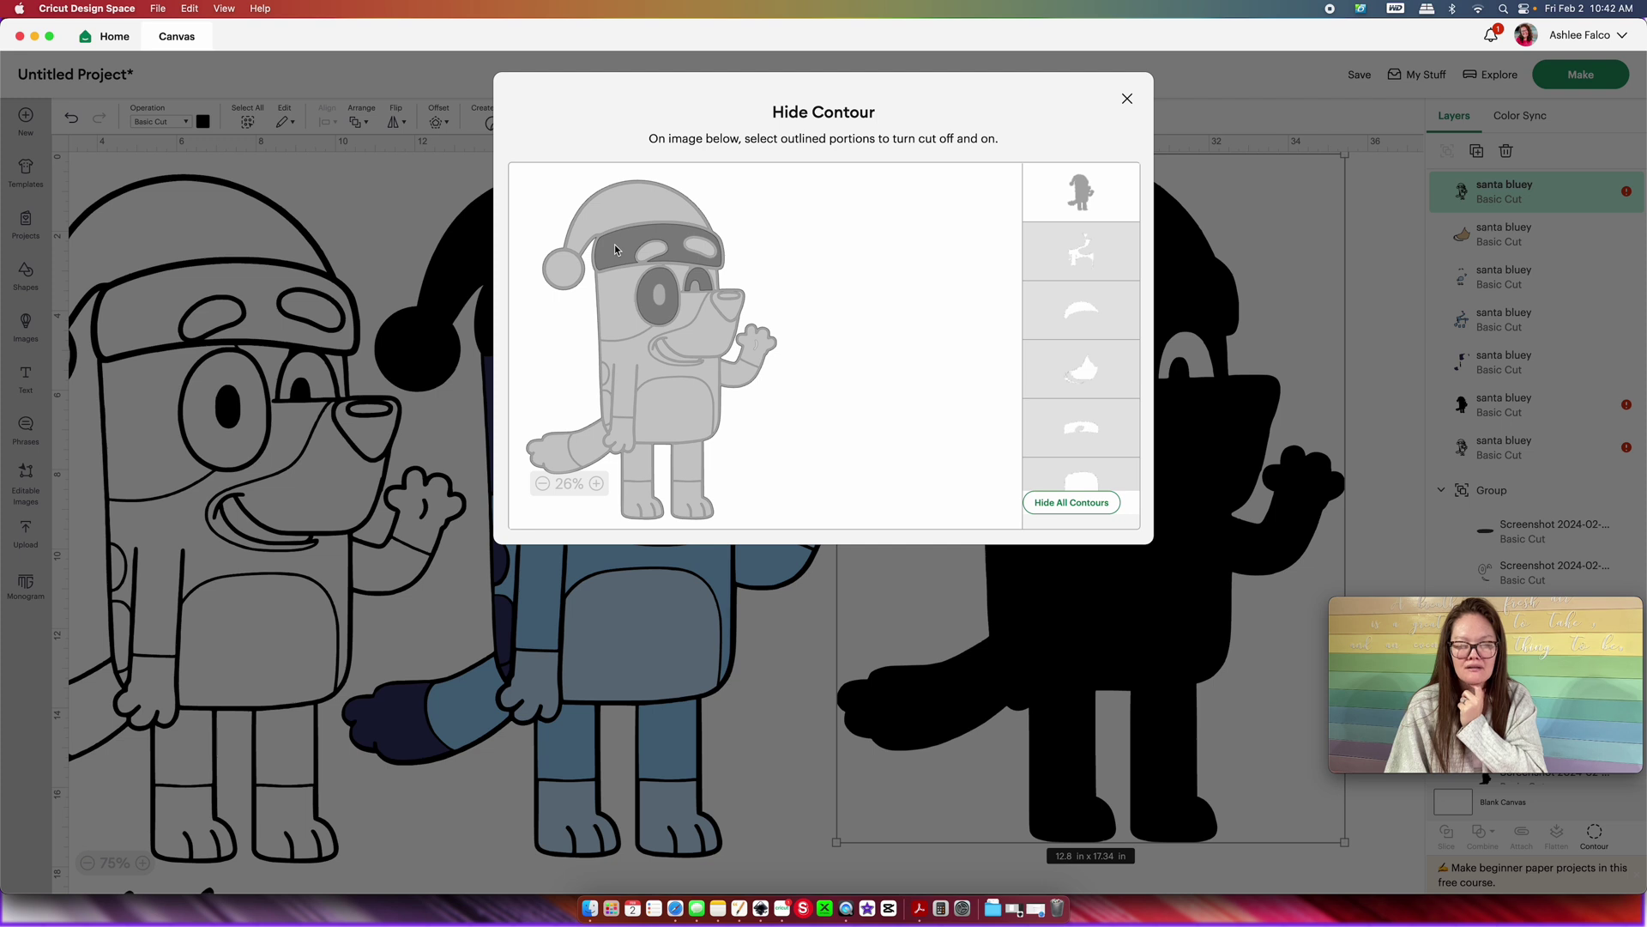
pyautogui.click(569, 270)
pyautogui.click(565, 264)
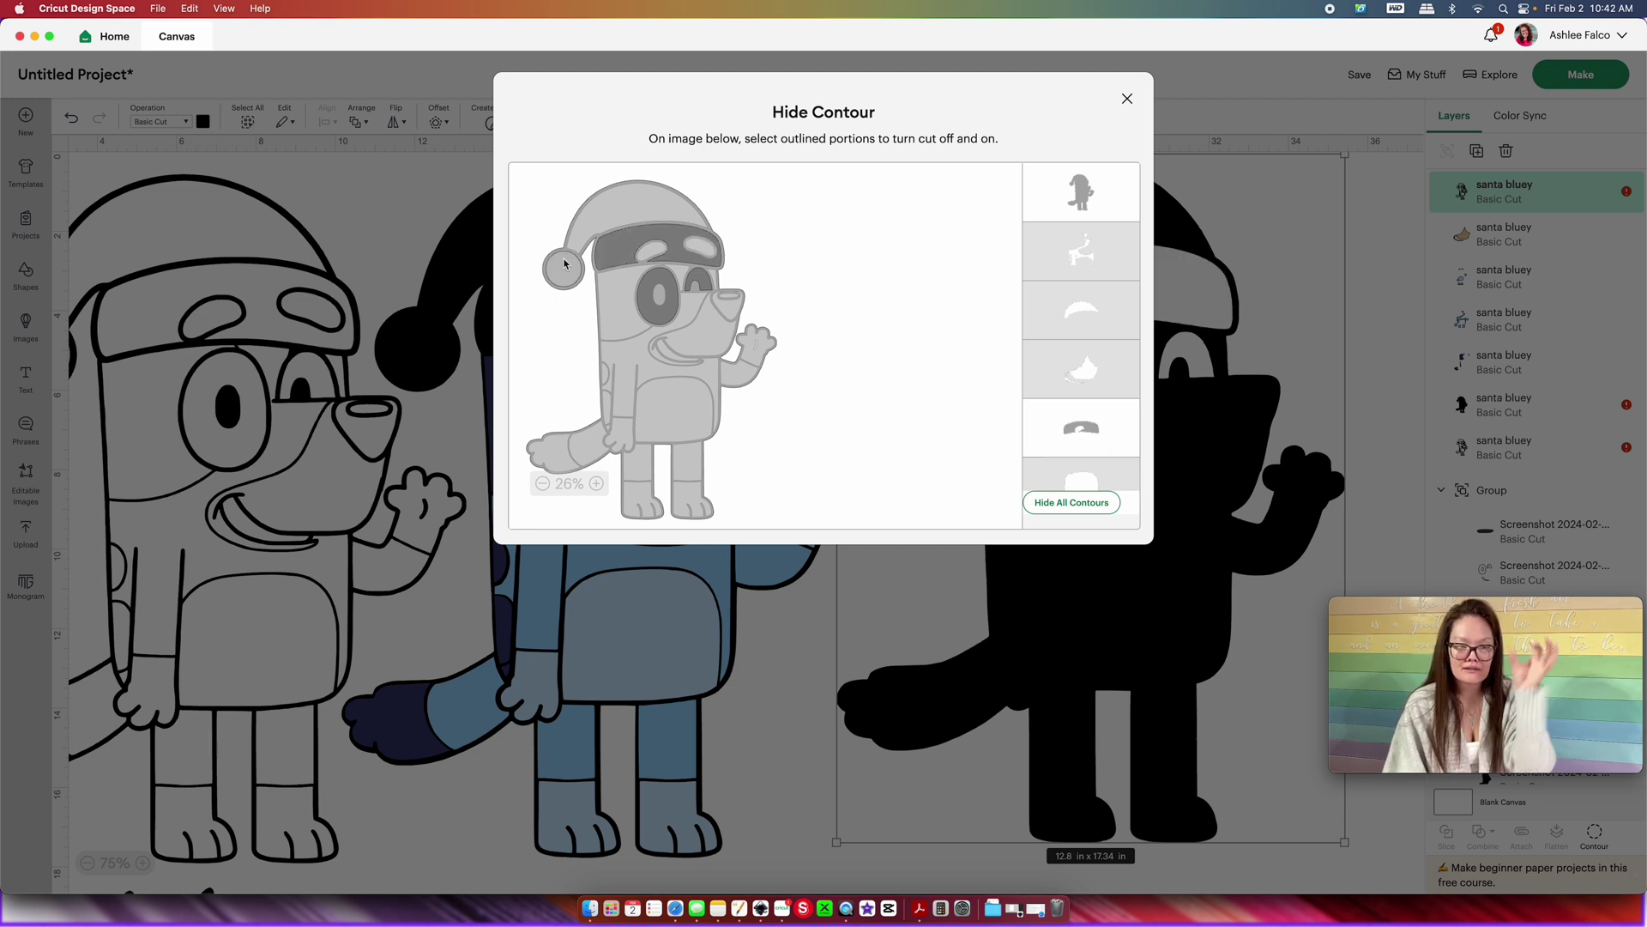
pyautogui.click(566, 265)
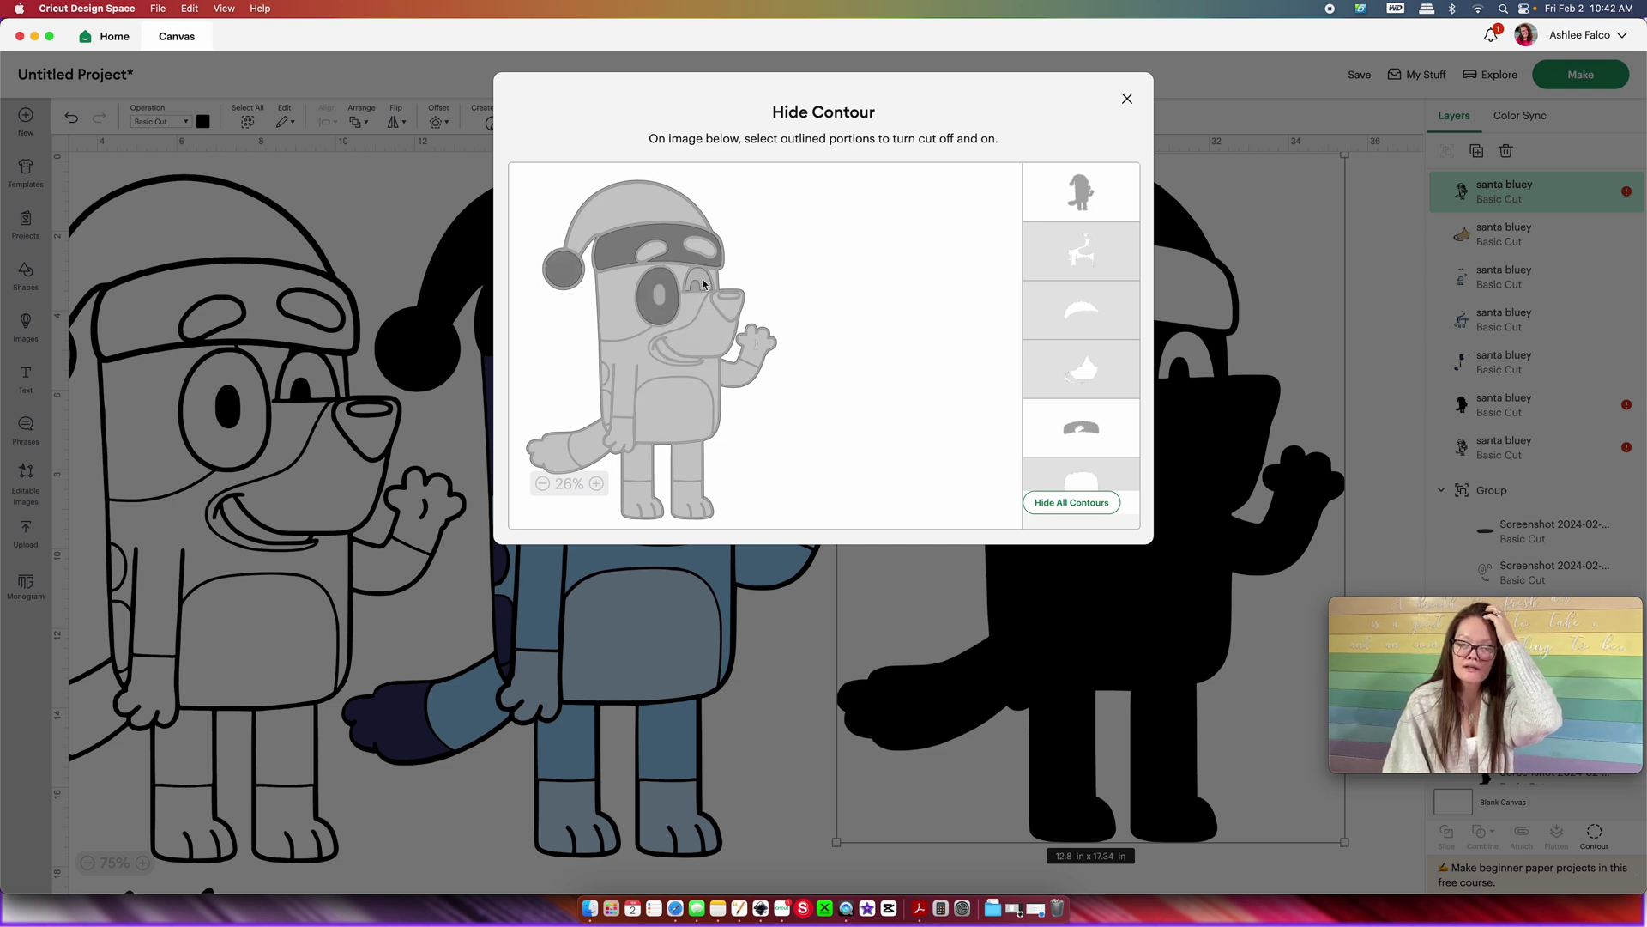
pyautogui.click(1088, 190)
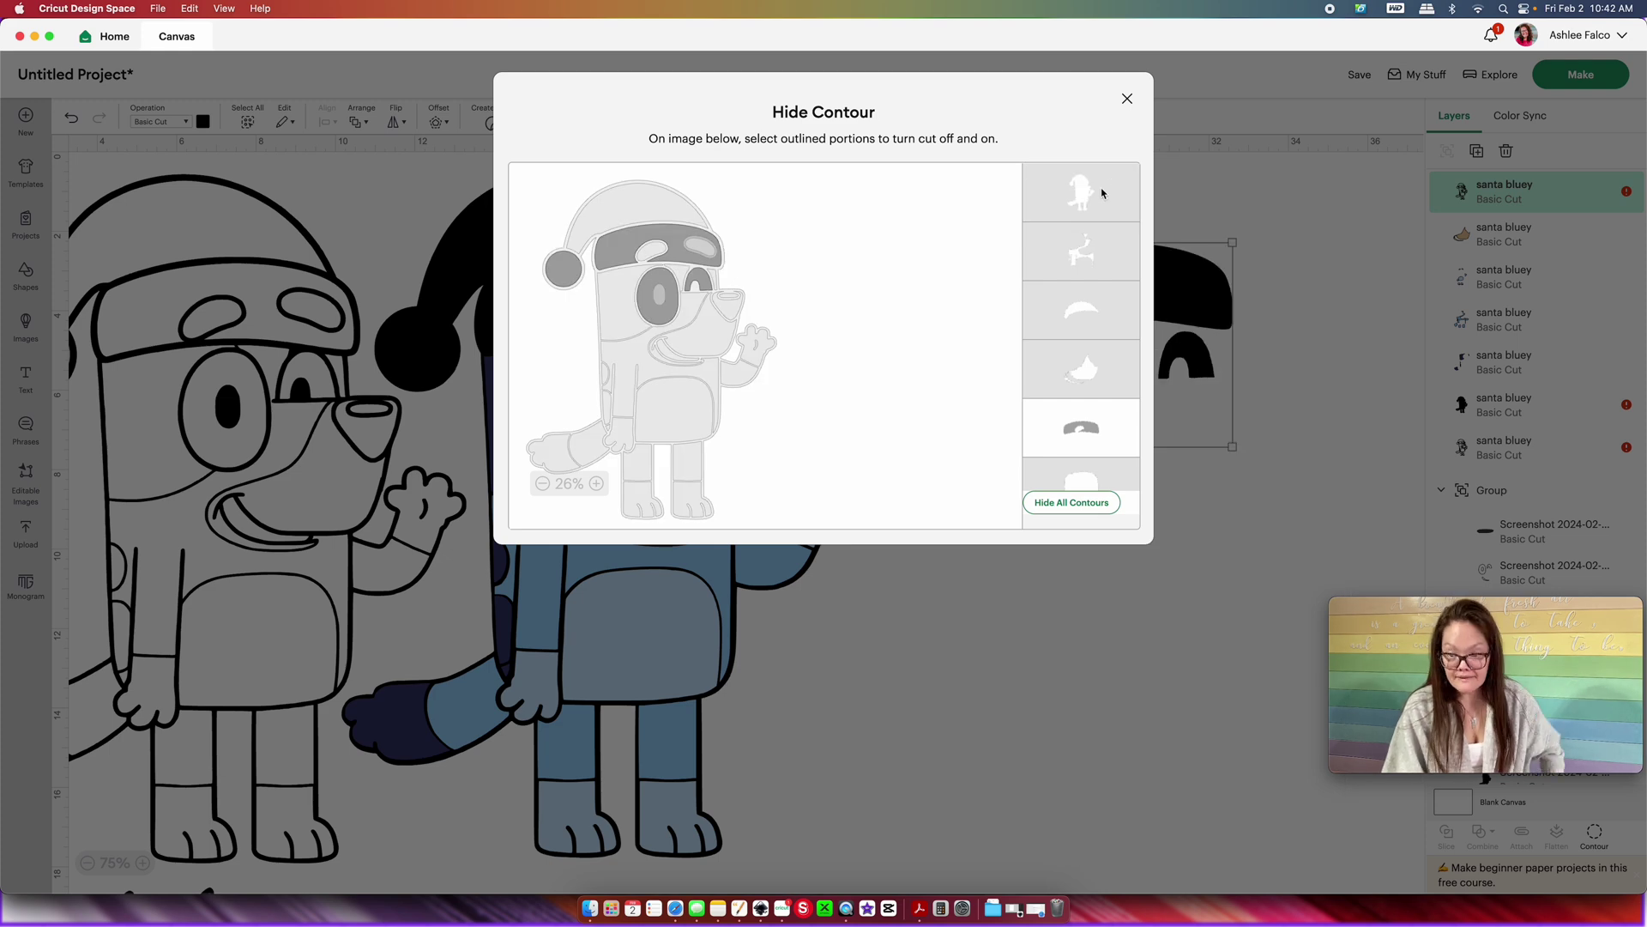
pyautogui.click(884, 667)
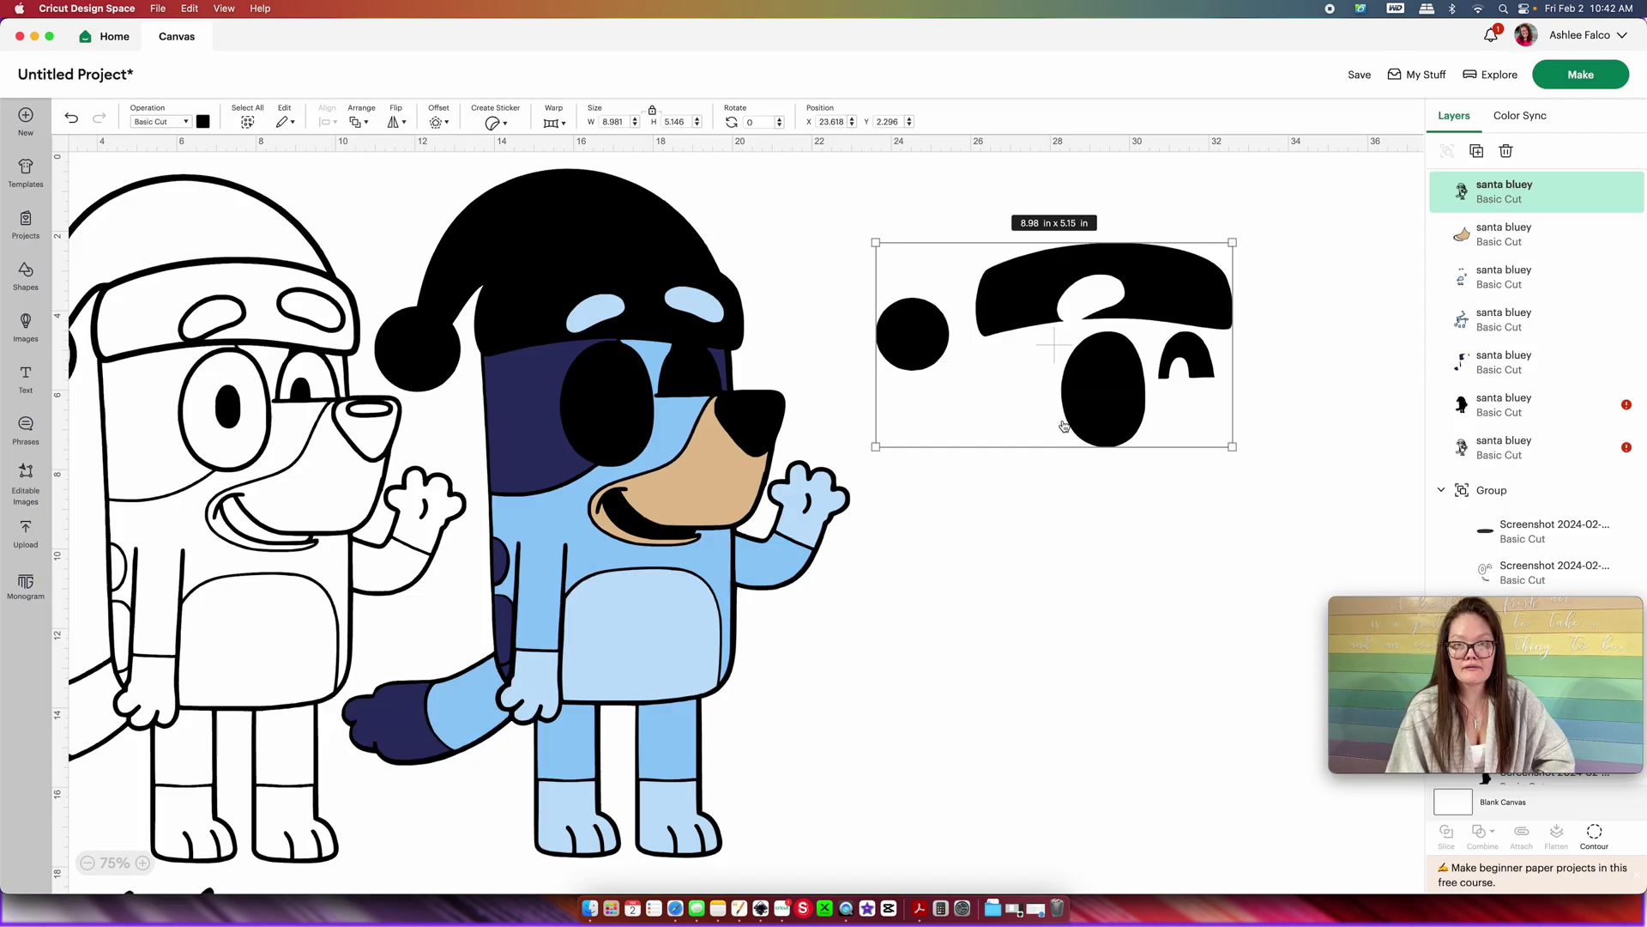
# - Recolour the isolated eyes, hat brim and pom-pom white and align them over the layered figure
pyautogui.click(203, 122)
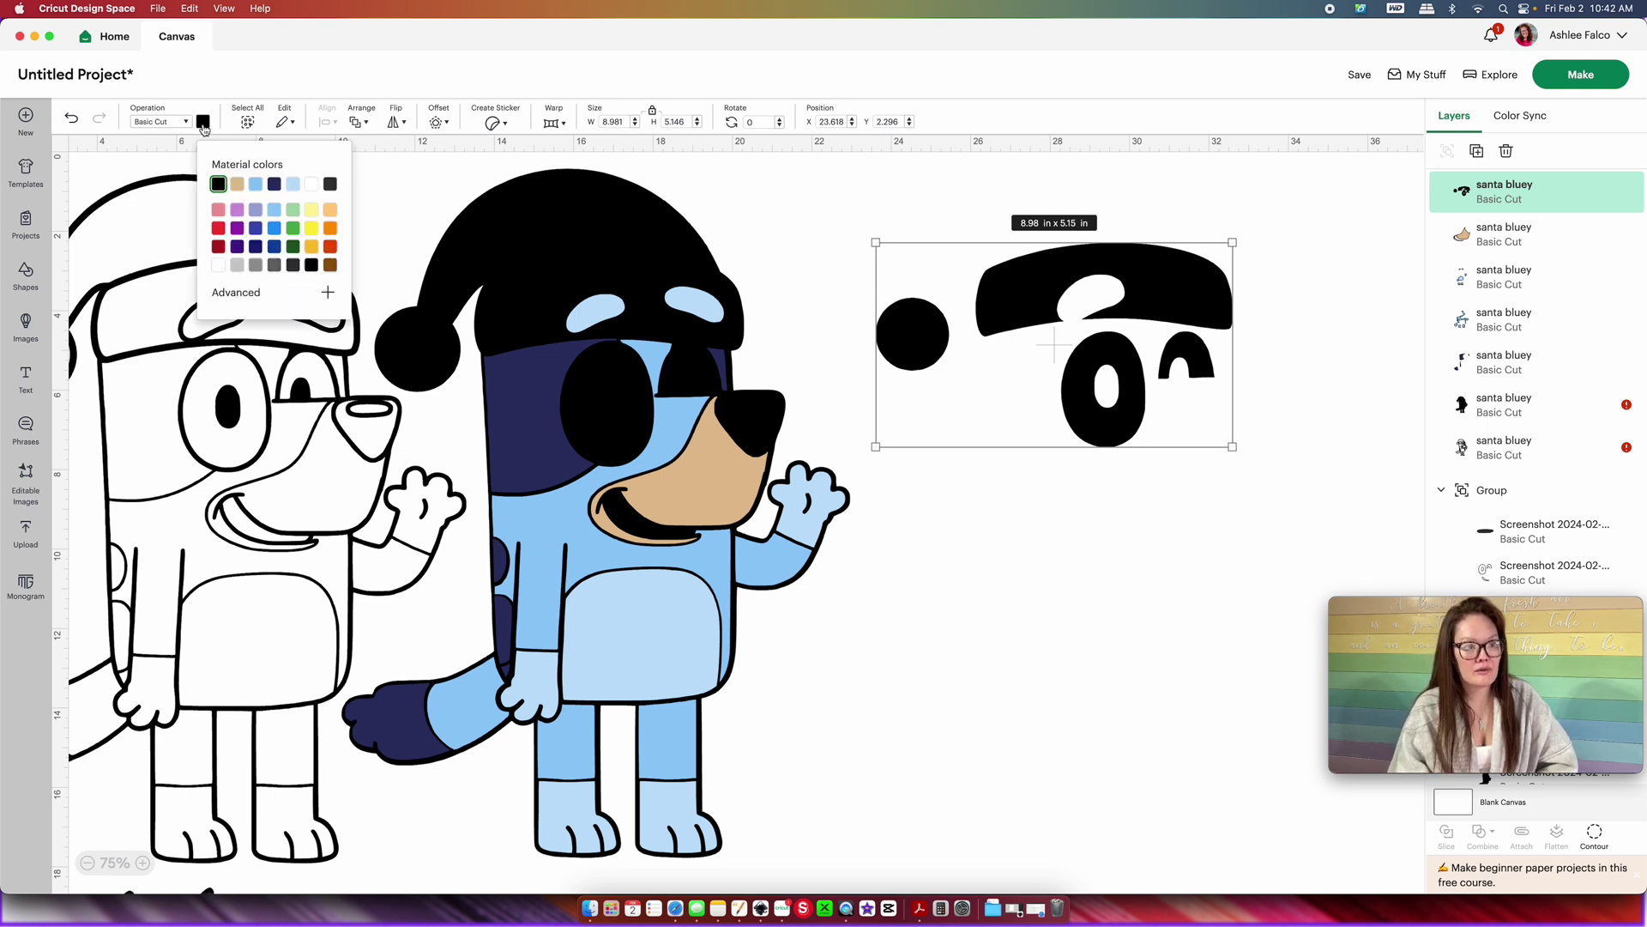
pyautogui.click(311, 183)
pyautogui.moveTo(1096, 296); pyautogui.dragTo(602, 311)
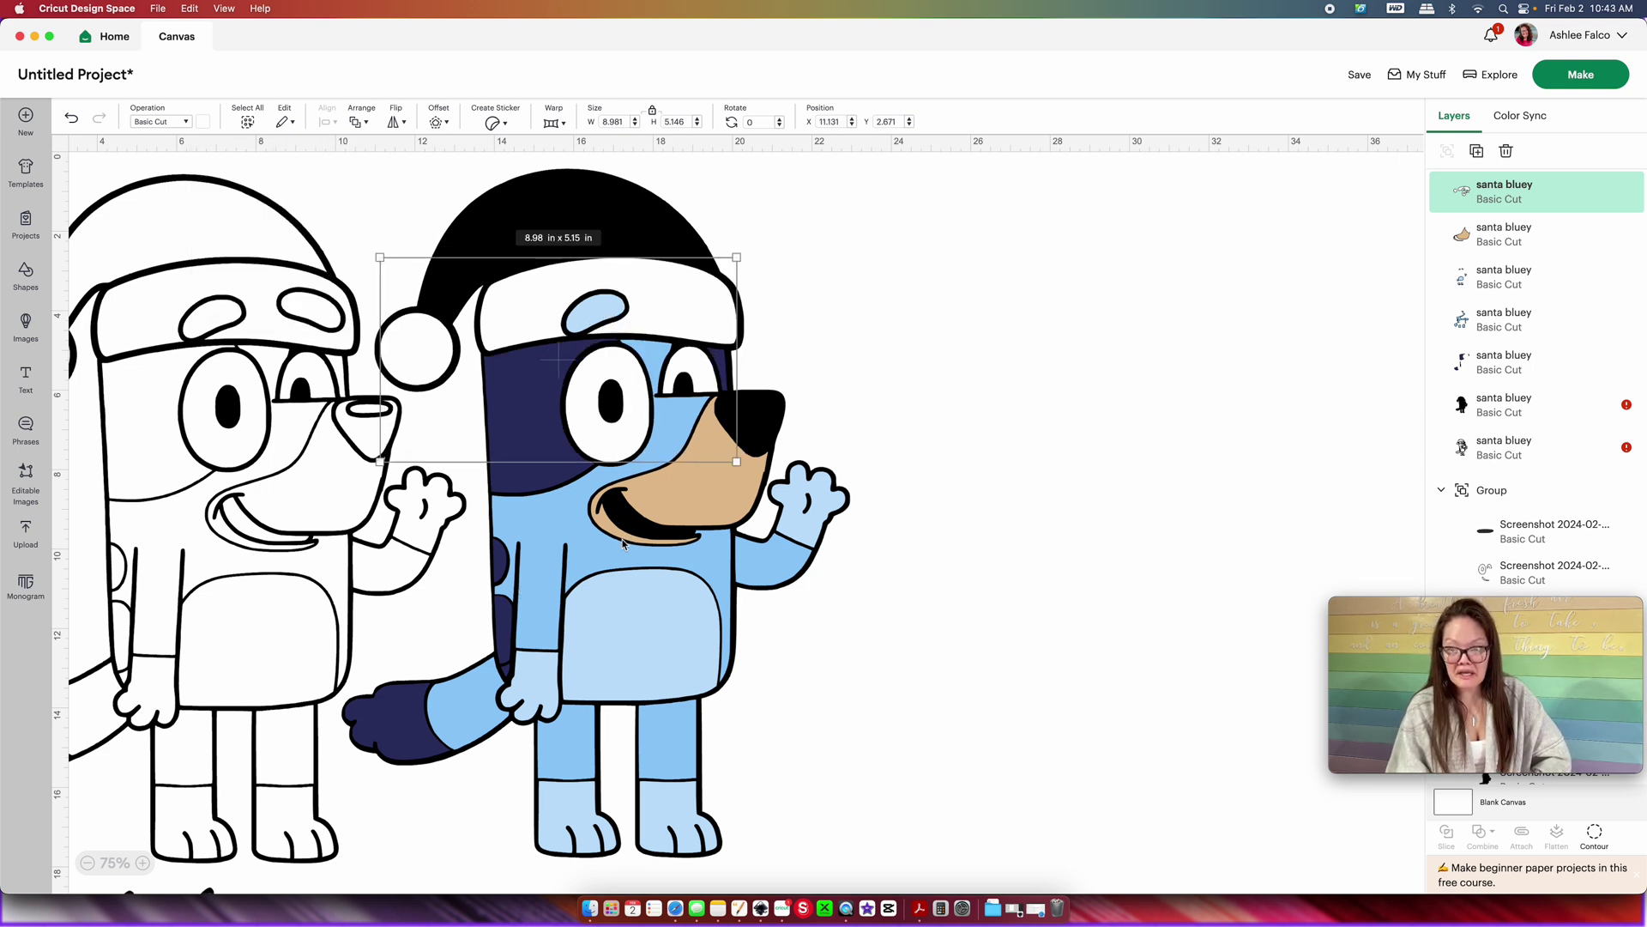
# - Turn the teeth contour inside the mouth back on in the white layer
pyautogui.click(1593, 836)
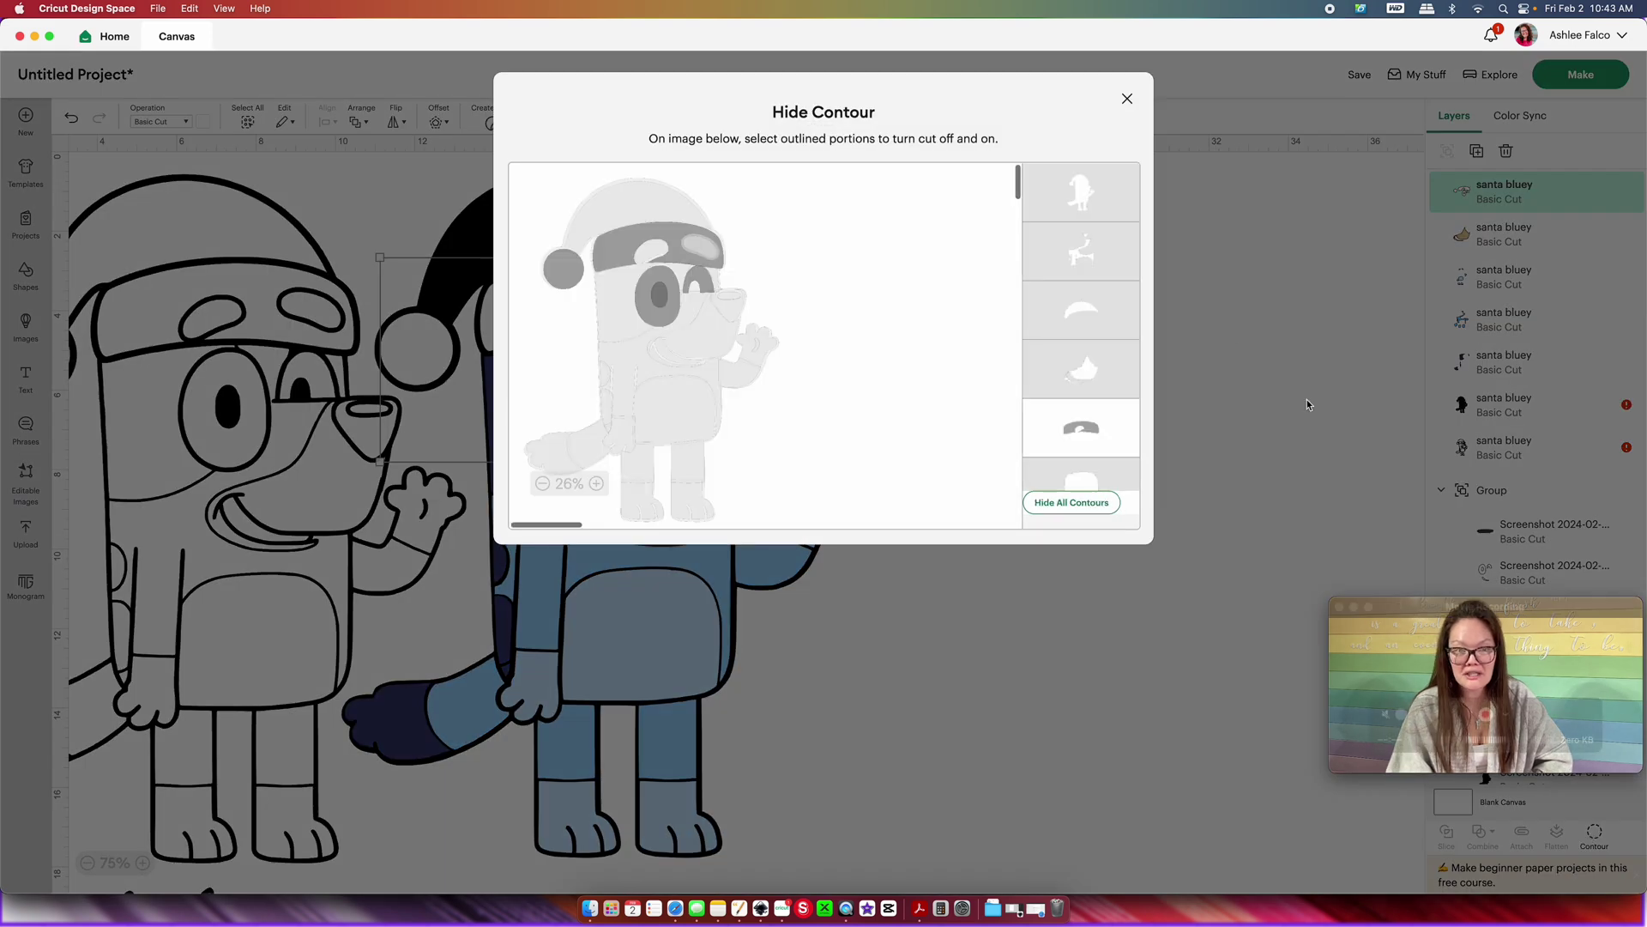
pyautogui.click(663, 367)
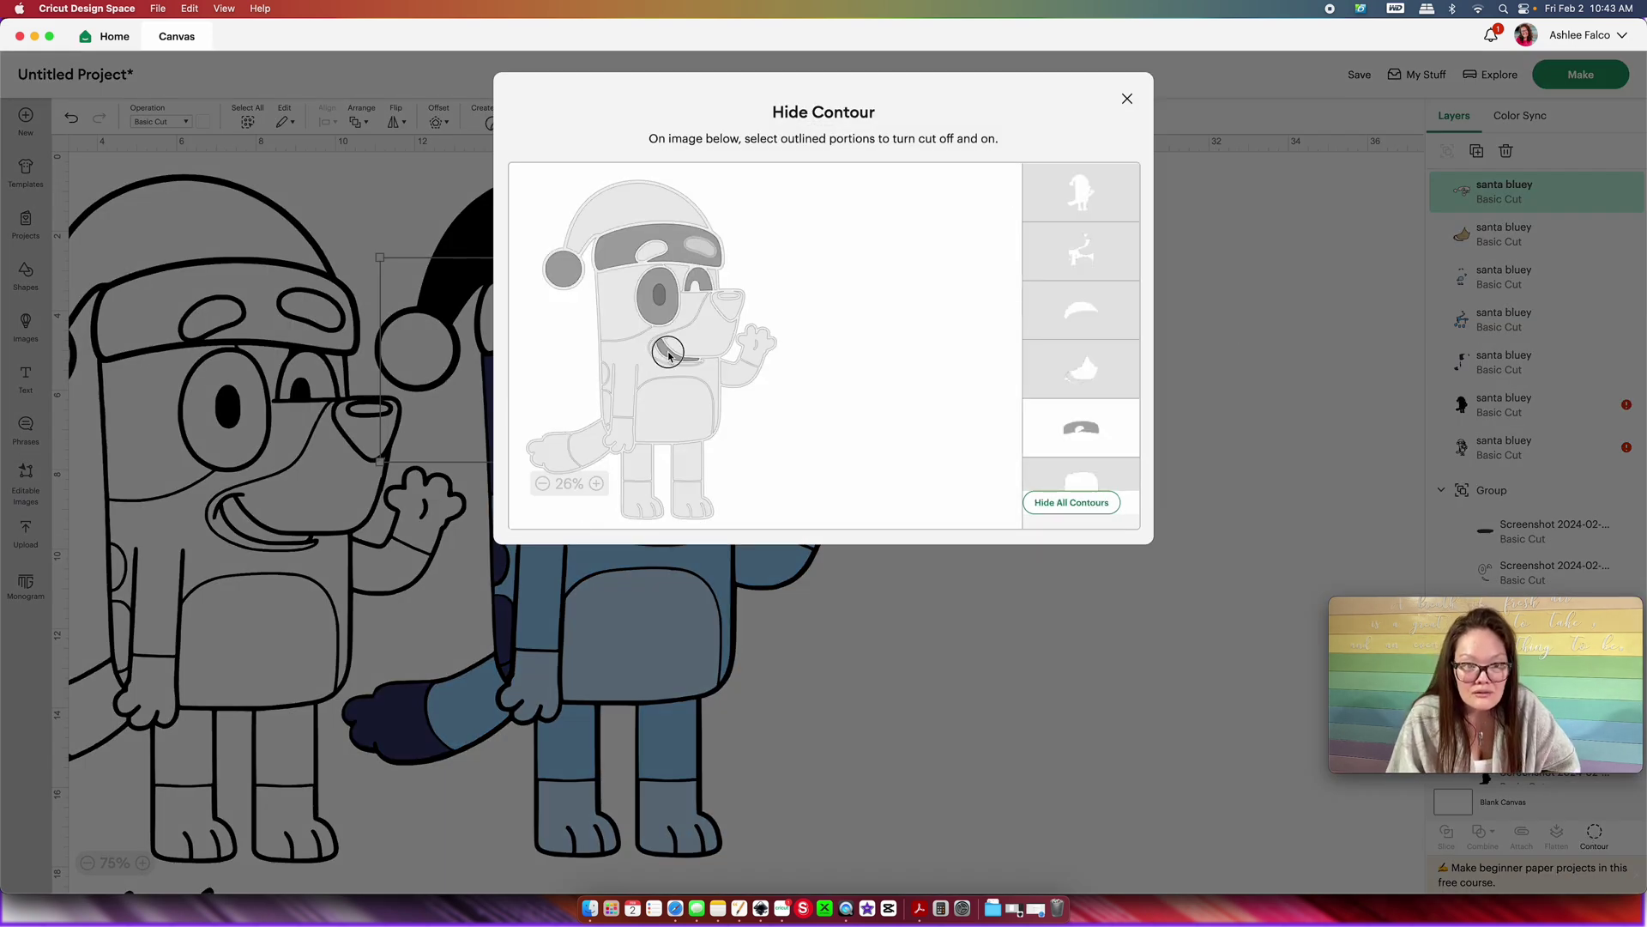
pyautogui.click(669, 356)
pyautogui.click(951, 663)
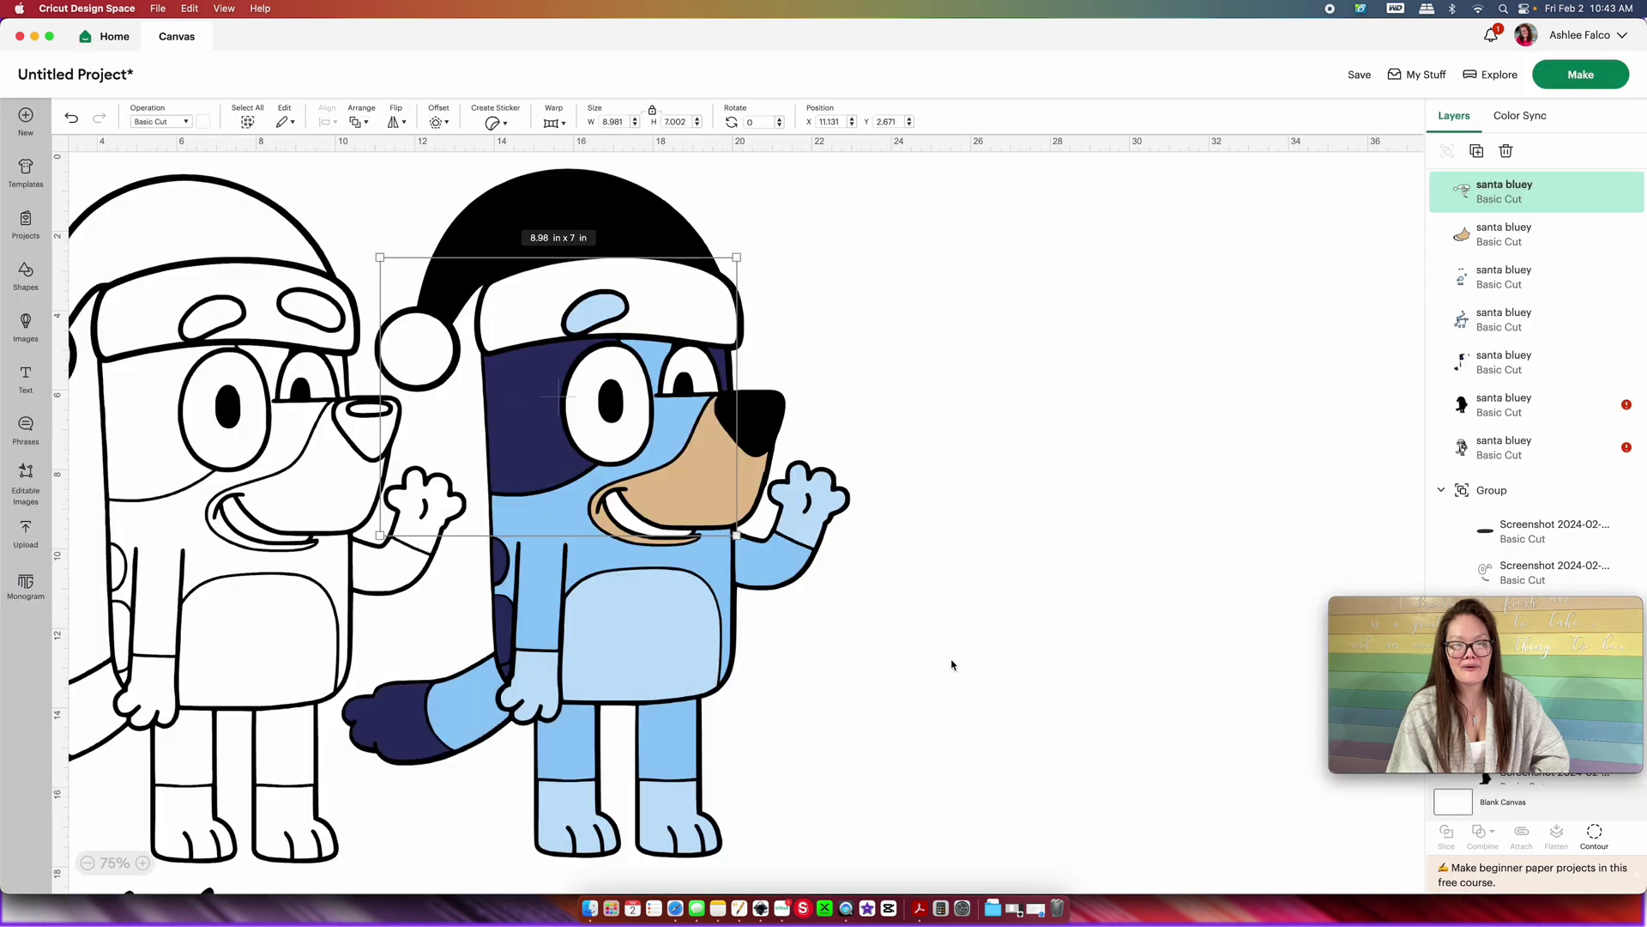
# - Duplicate the original outline again and place the copy to the right of the layered figure
pyautogui.click(275, 520)
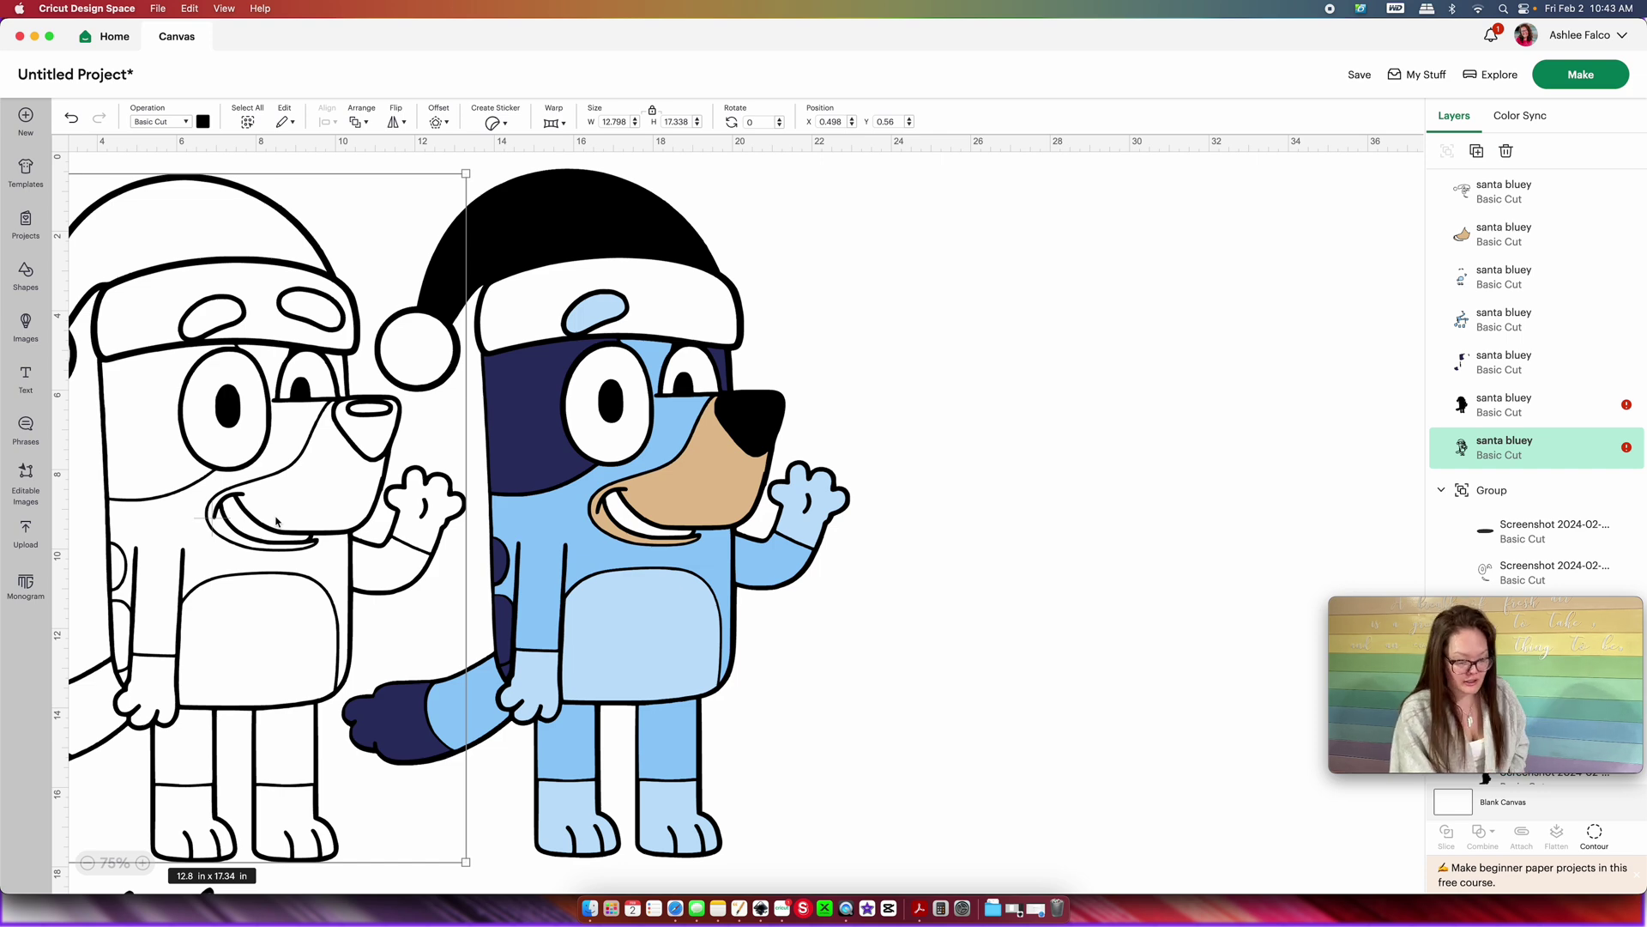
pyautogui.press('super+d')
pyautogui.moveTo(221, 459); pyautogui.dragTo(914, 392)
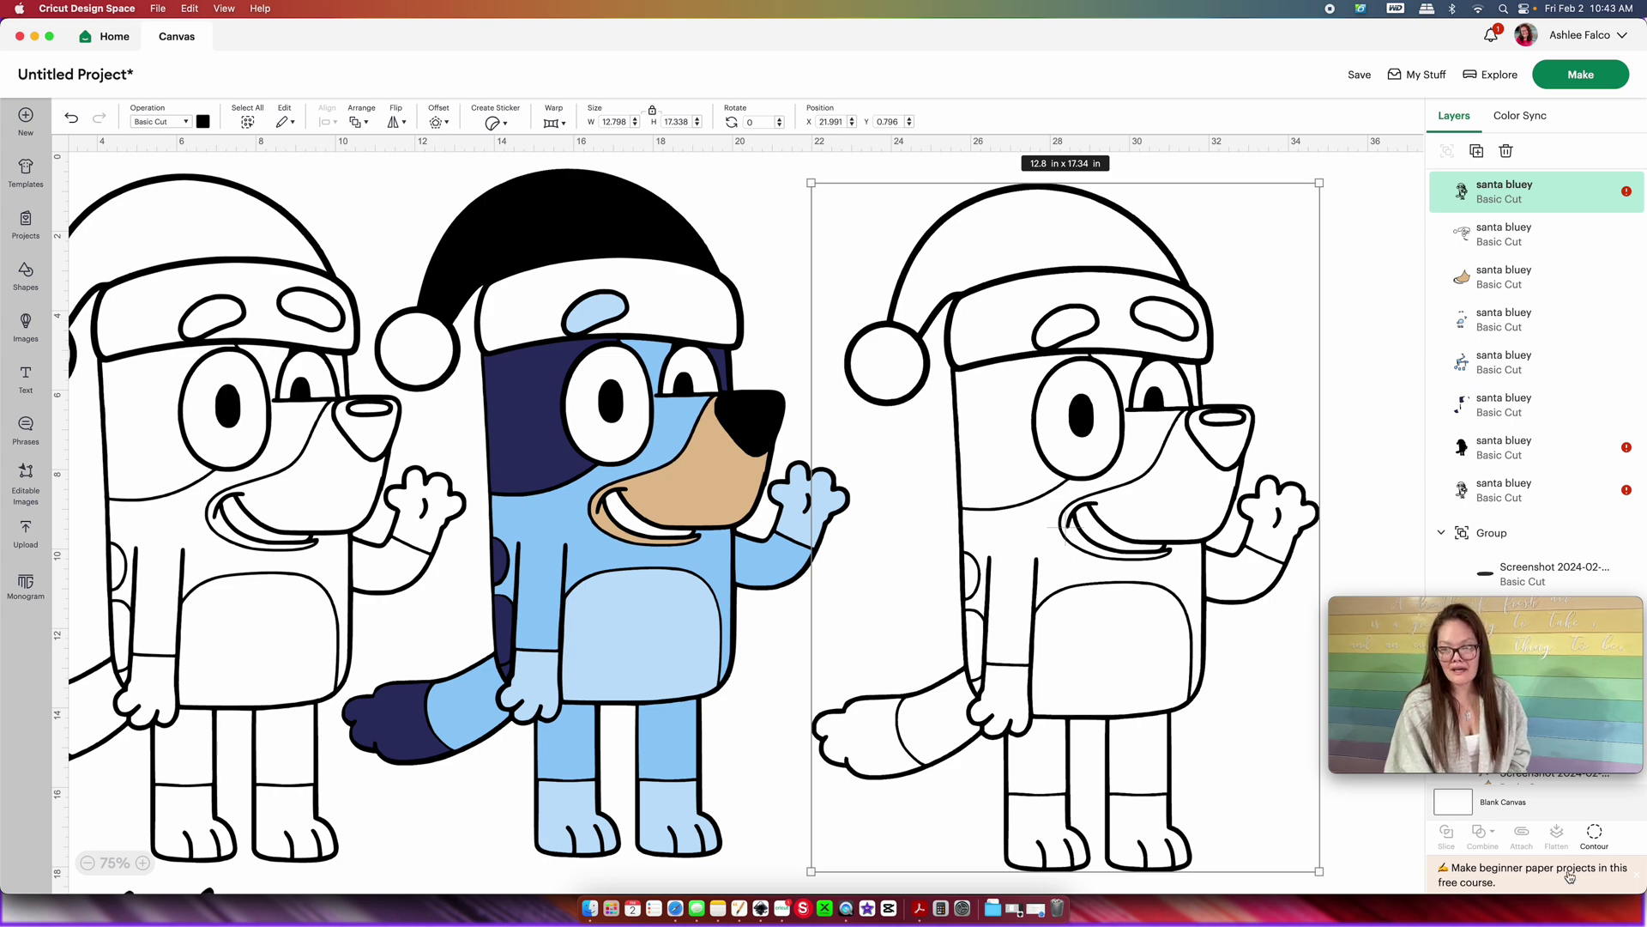
# - Use Contour to hide everything on this copy, including the outer outline, except the main part of the Santa hat
pyautogui.click(1594, 837)
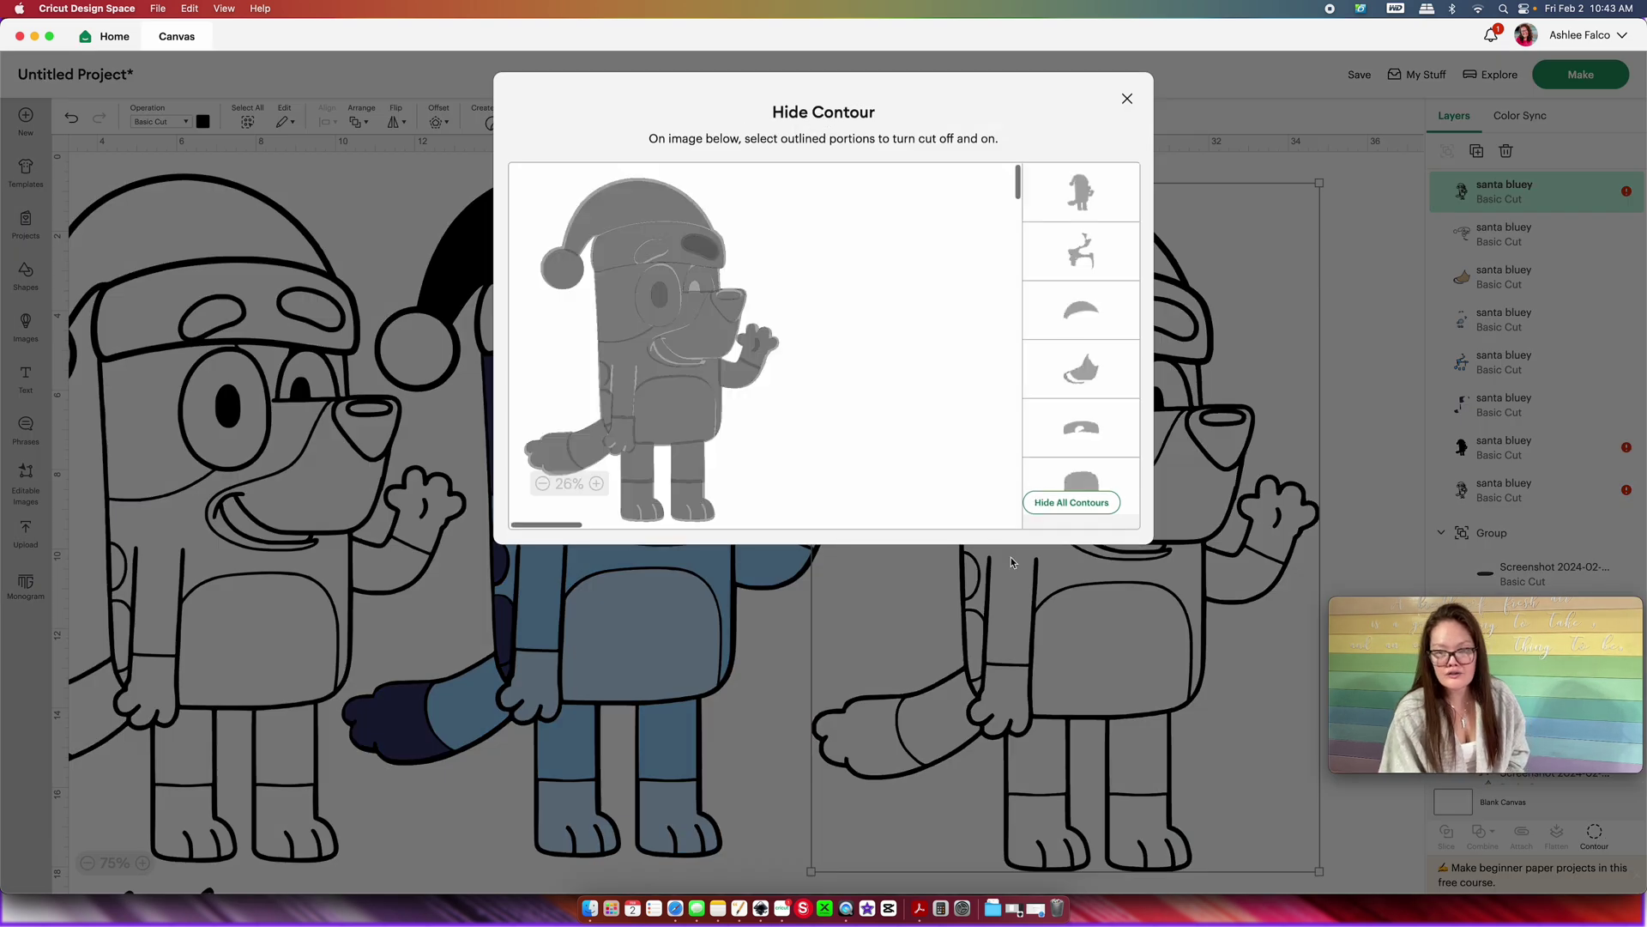
pyautogui.click(1043, 505)
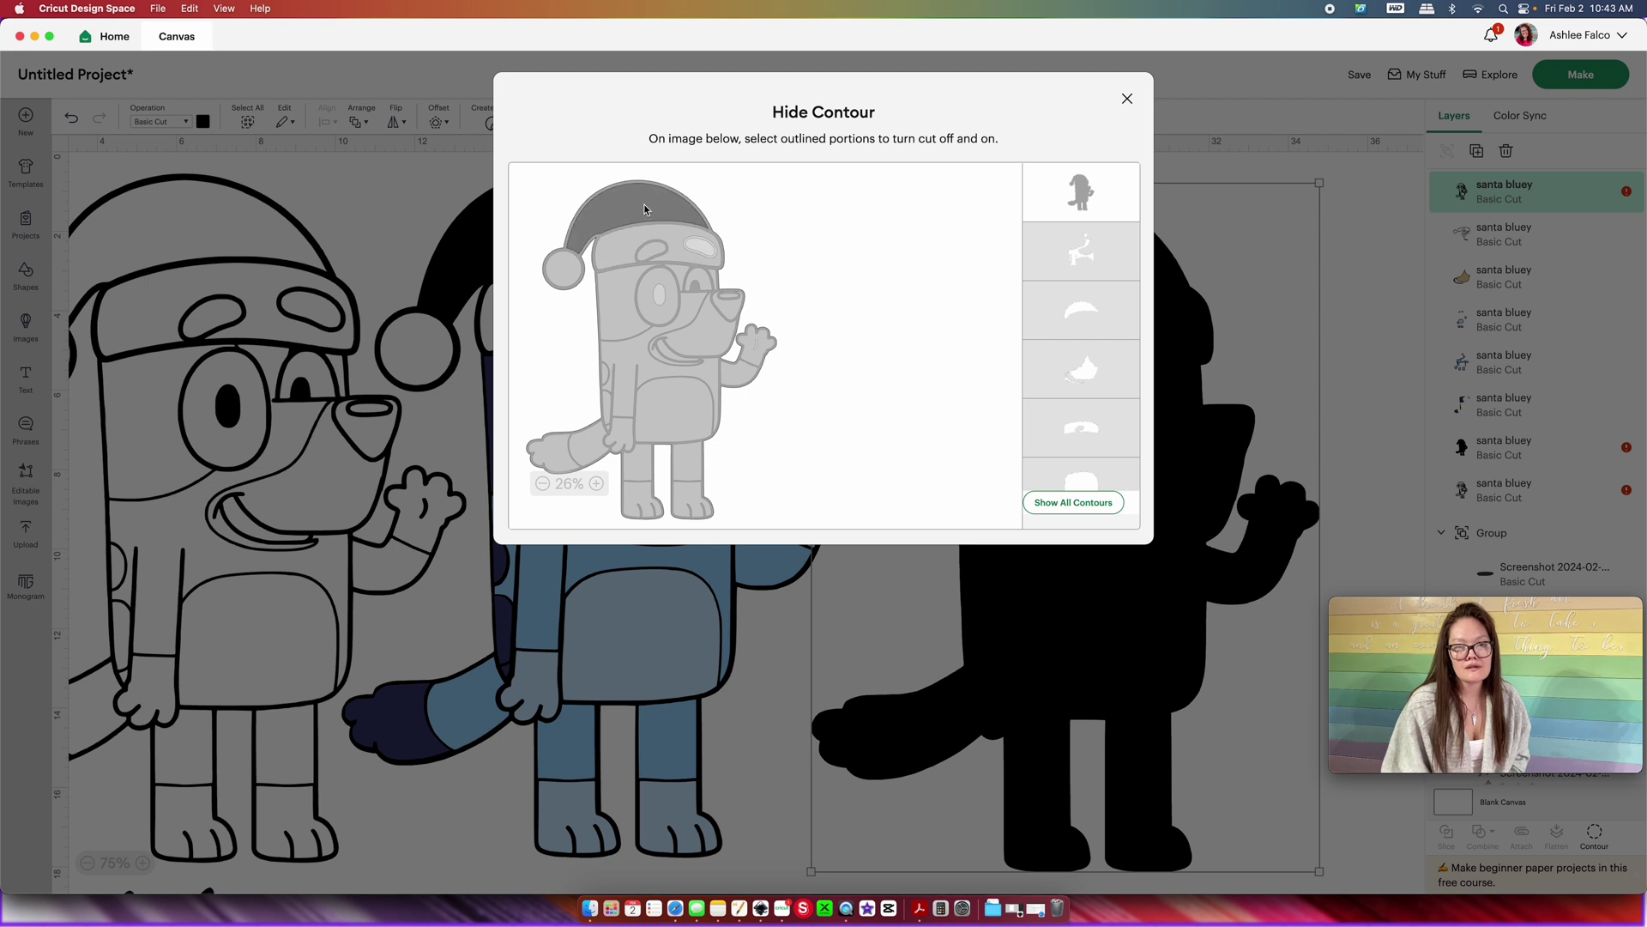
pyautogui.click(644, 208)
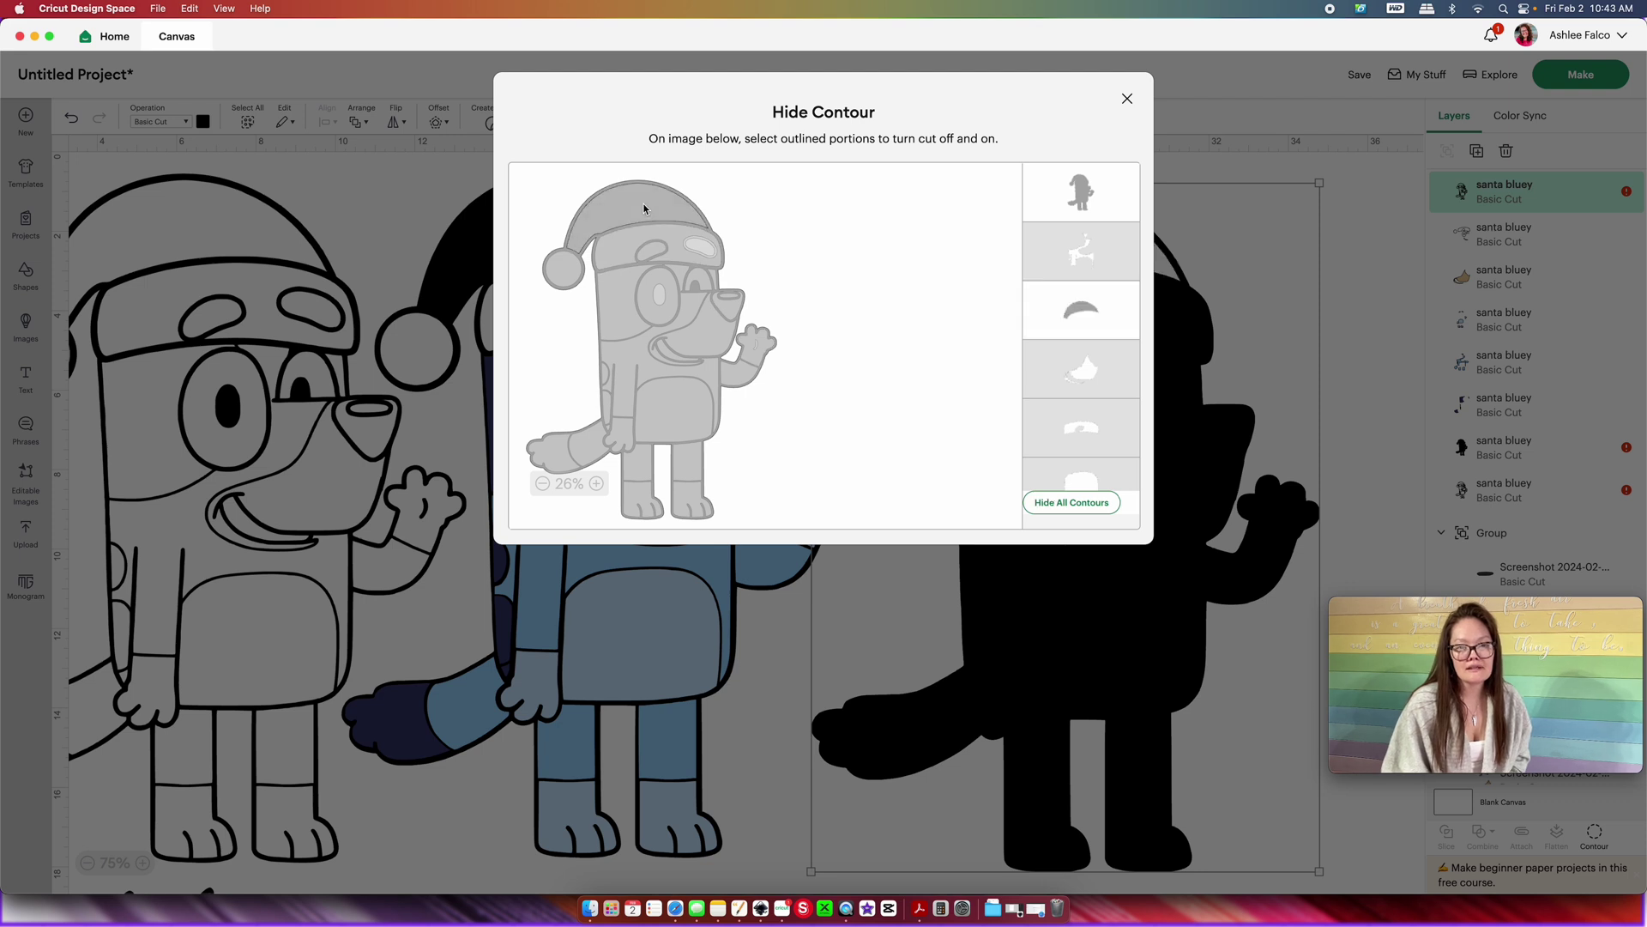
pyautogui.click(1062, 186)
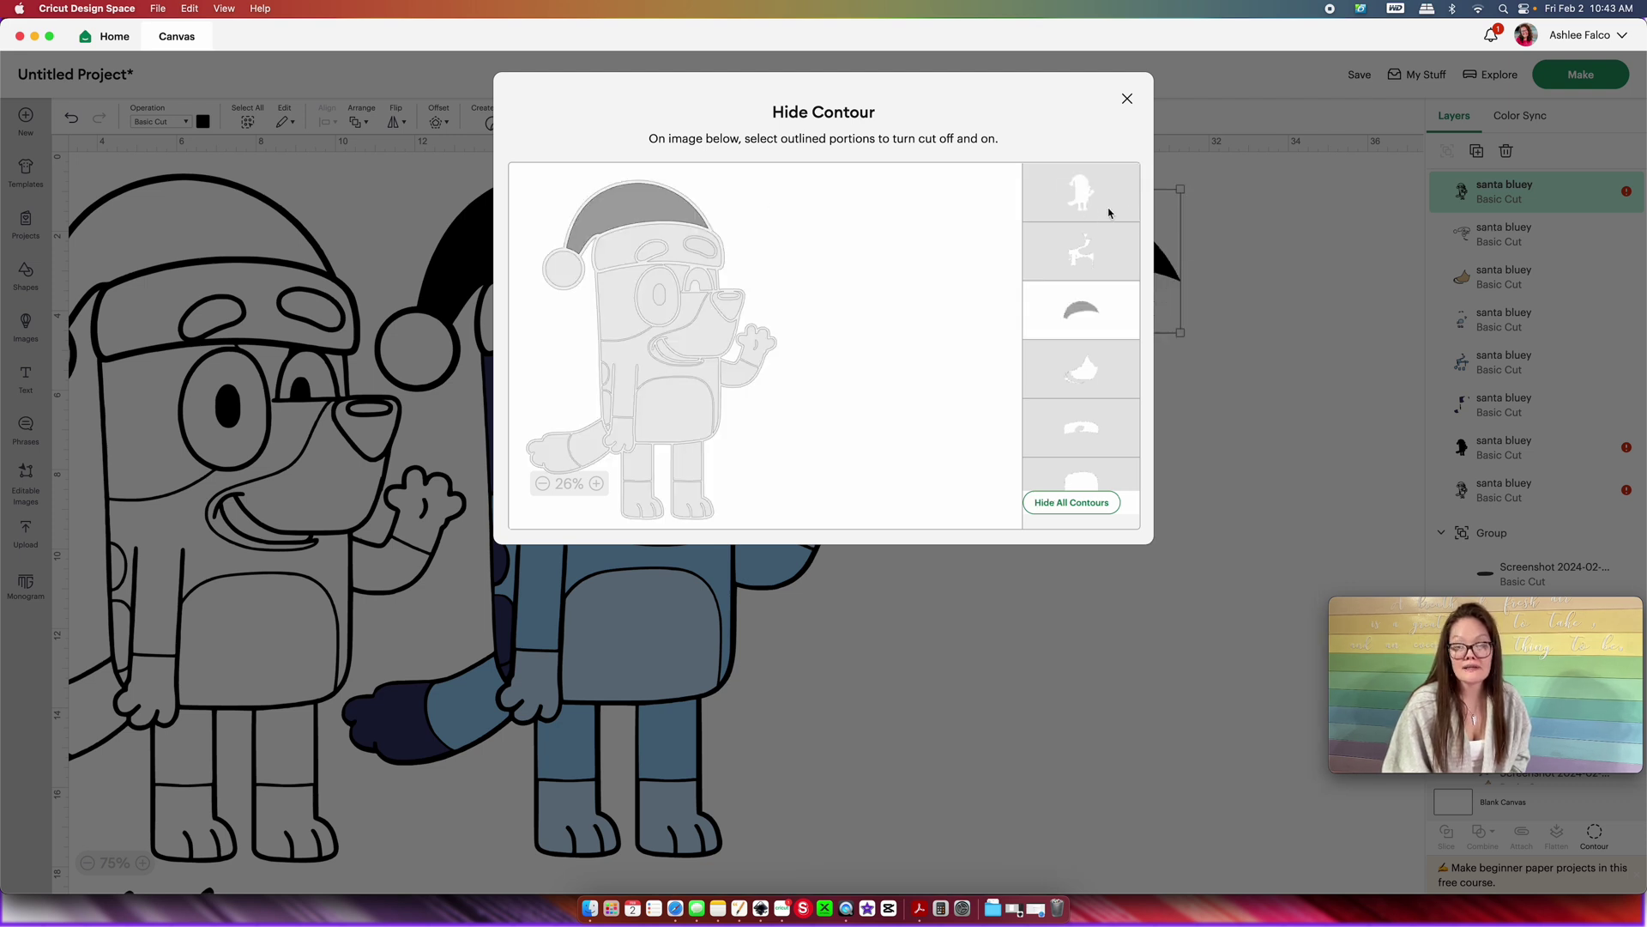
pyautogui.click(1277, 310)
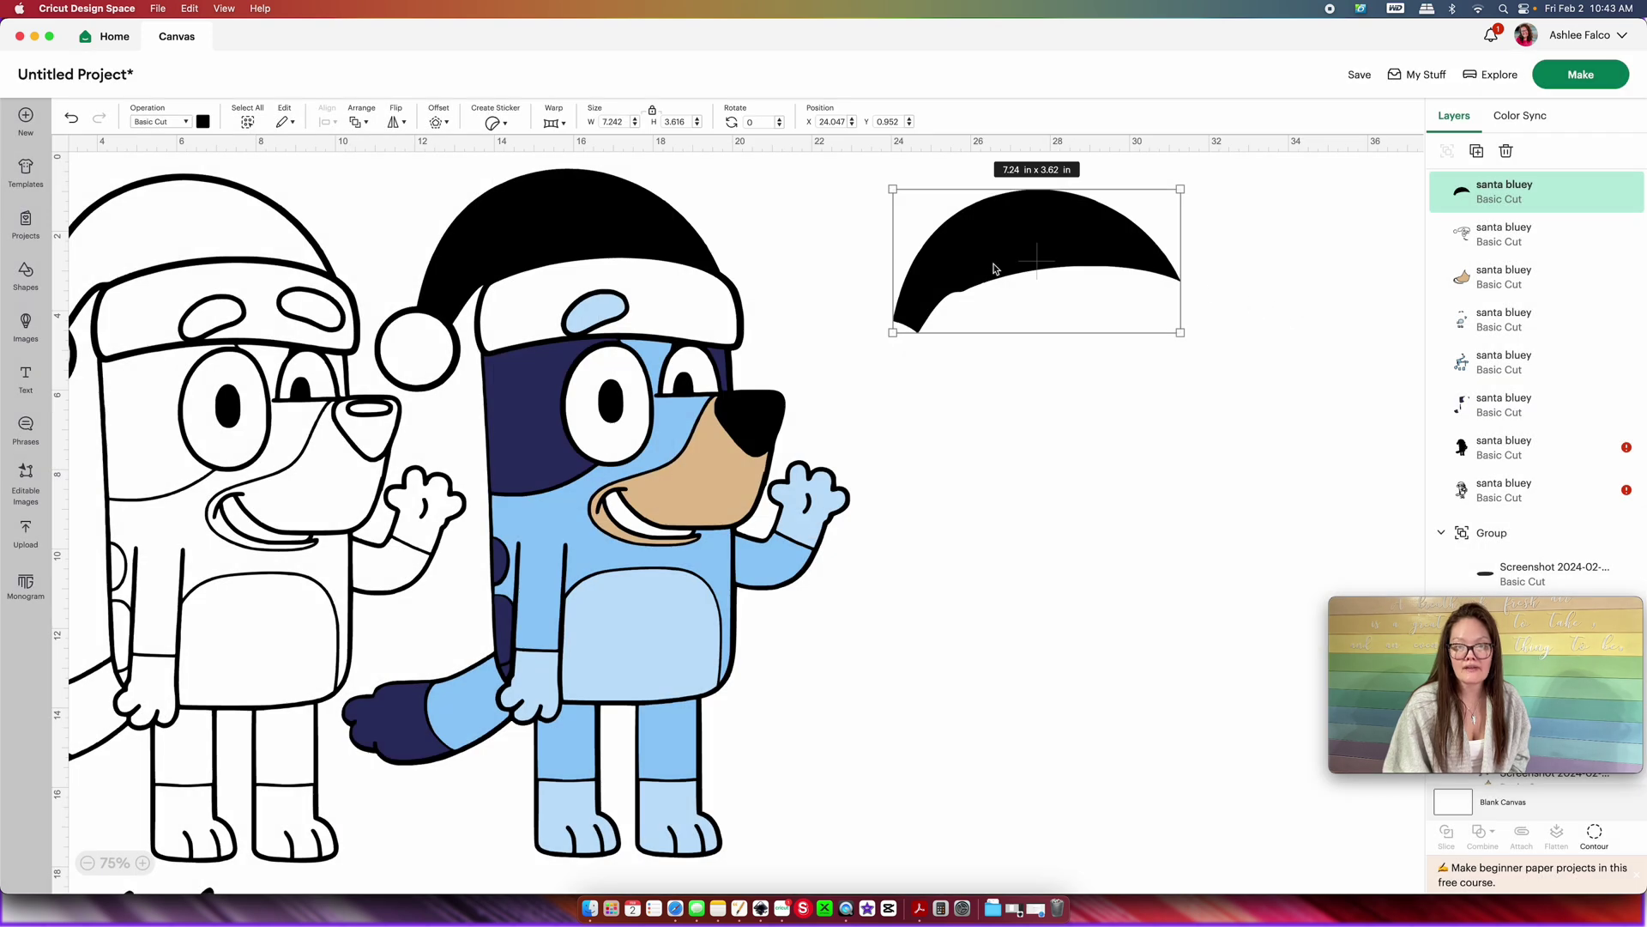
# - Recolour the isolated hat piece dark red and align it over the hat of the layered figure
pyautogui.click(202, 121)
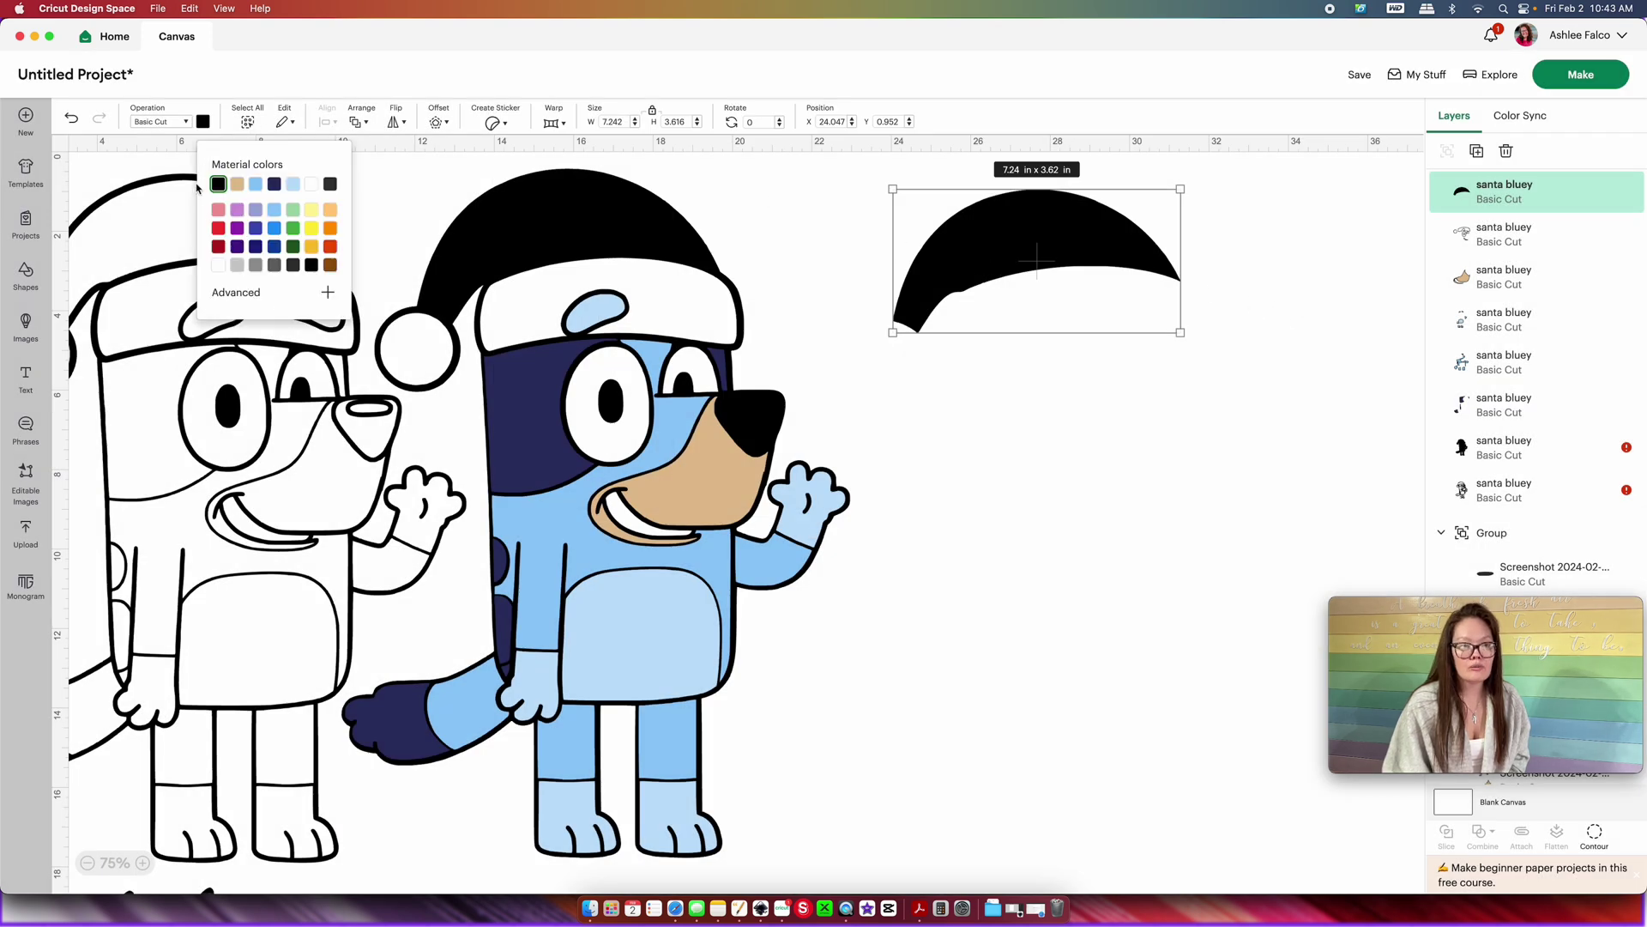
pyautogui.click(218, 247)
pyautogui.moveTo(1024, 249); pyautogui.dragTo(580, 249)
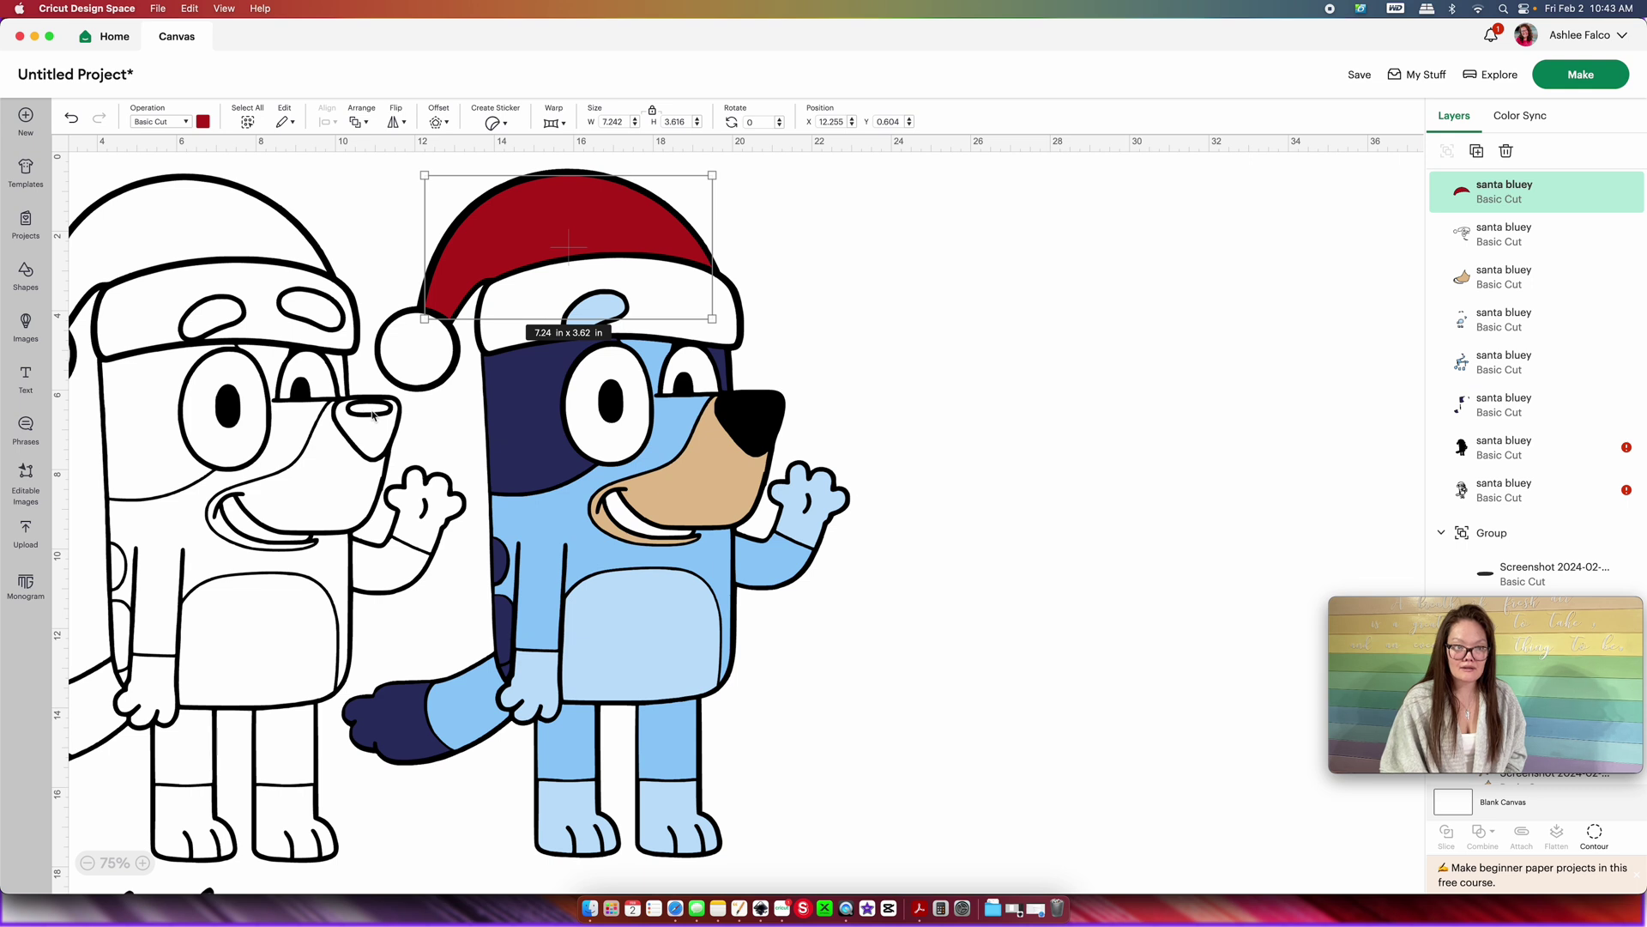
# - Make another duplicate of the original outline for the nose highlight and place it to the right of the figure with the red hat
pyautogui.click(274, 434)
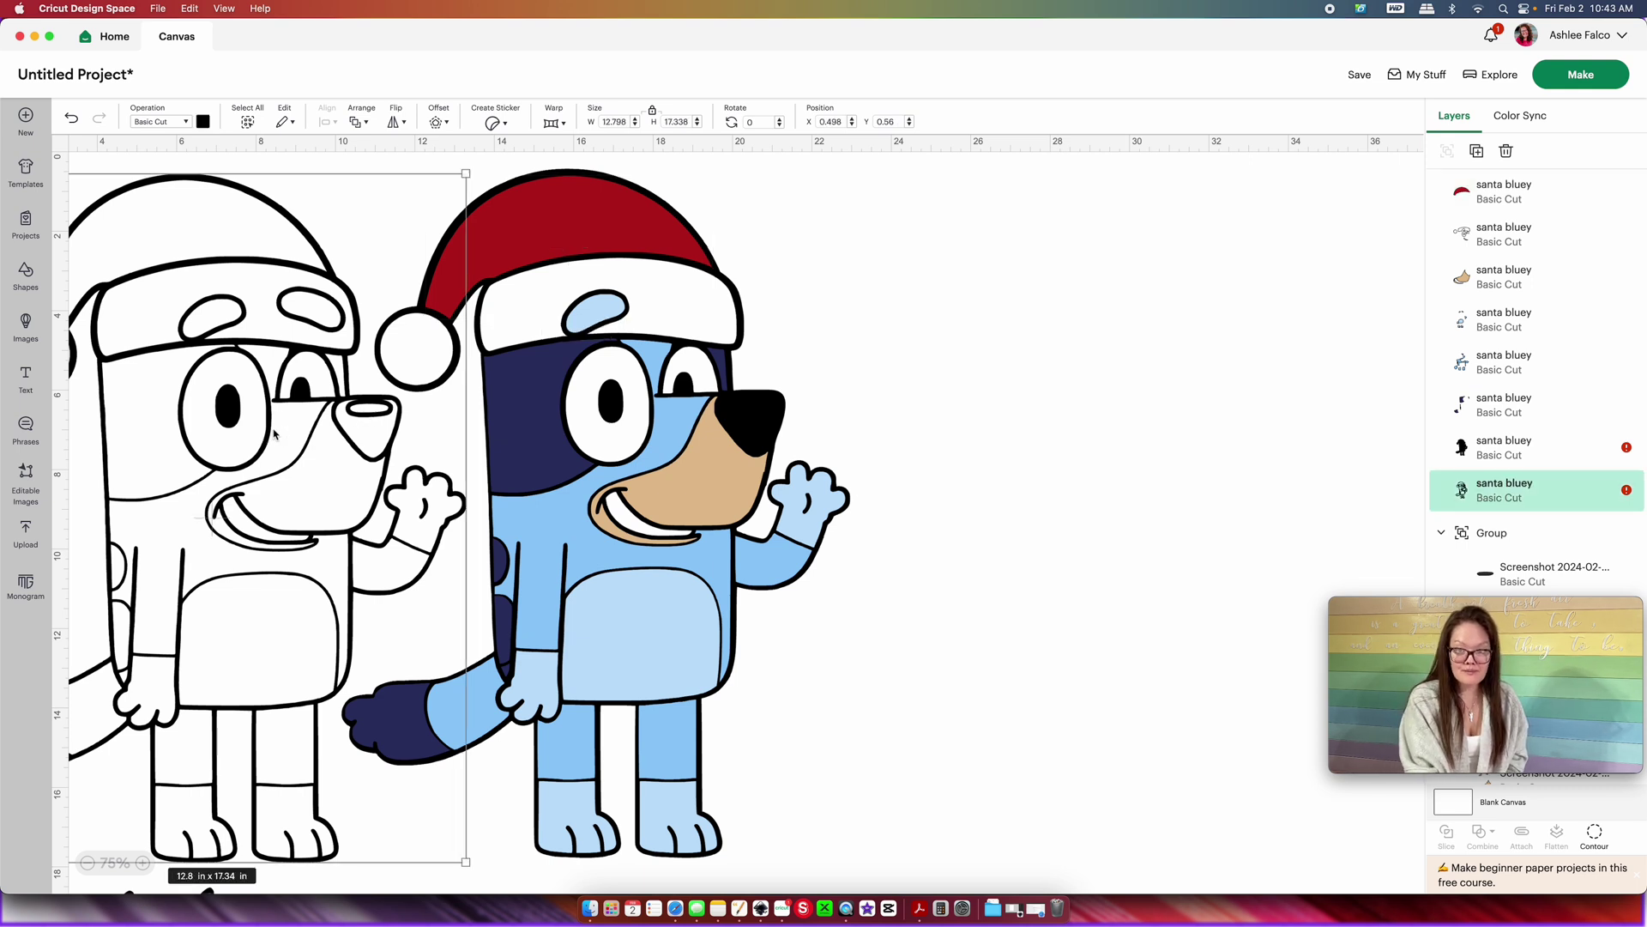
pyautogui.press('super+d')
pyautogui.moveTo(357, 474); pyautogui.dragTo(1025, 396)
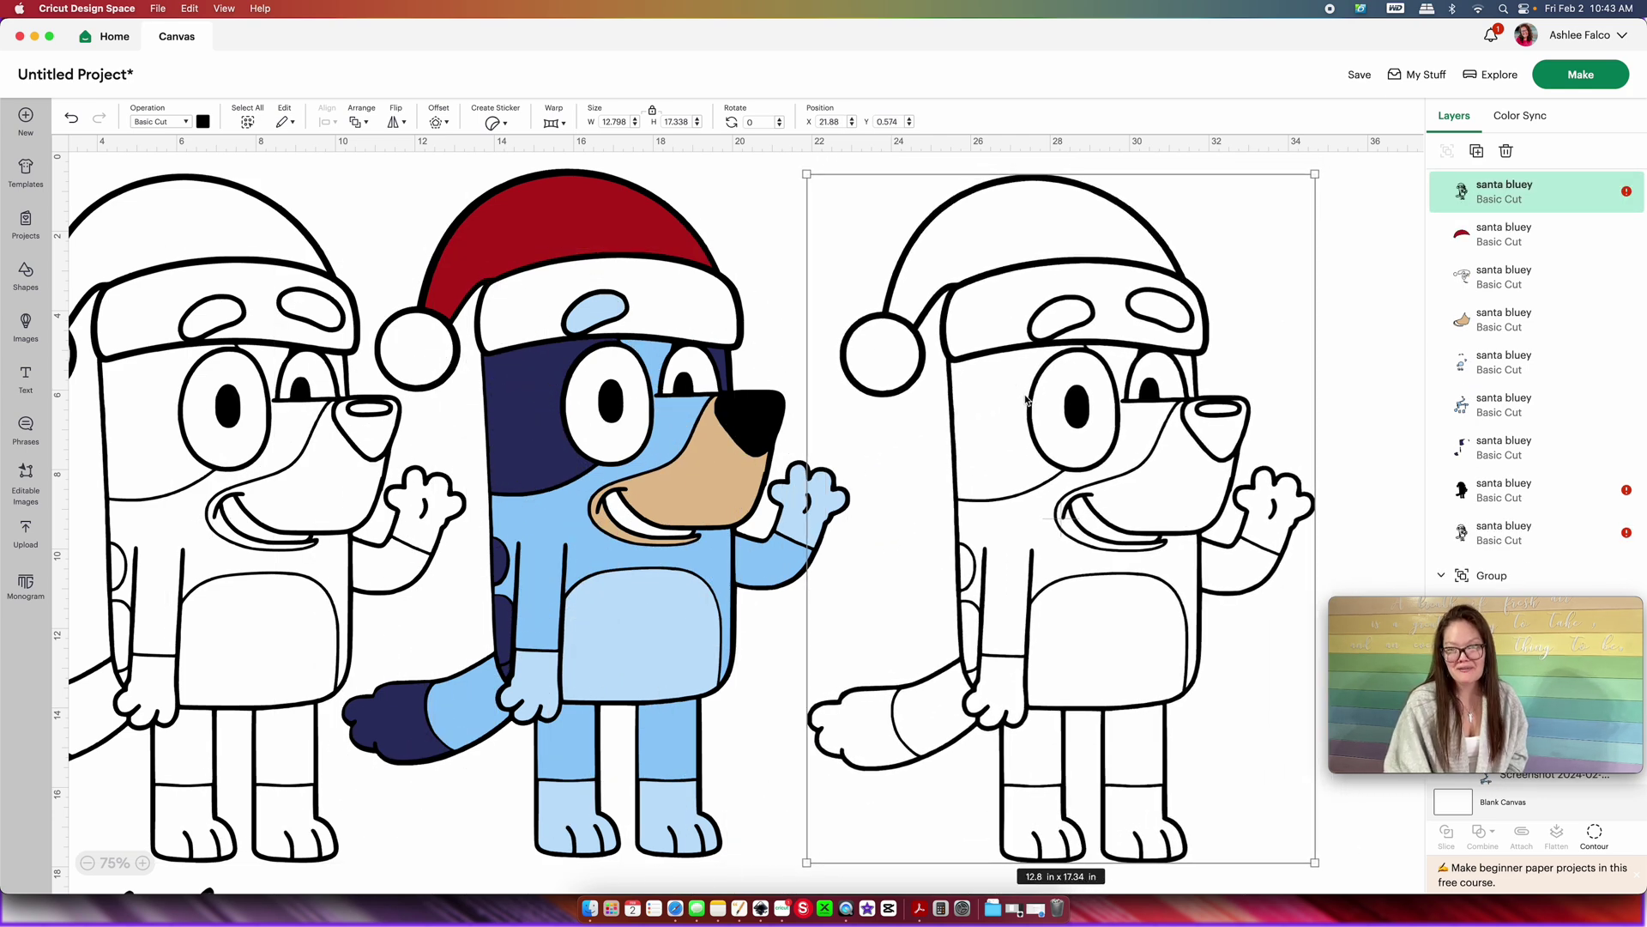
# - Use Contour to hide everything on the copy, including the outer outline, except the small highlight on the nose
pyautogui.click(1593, 834)
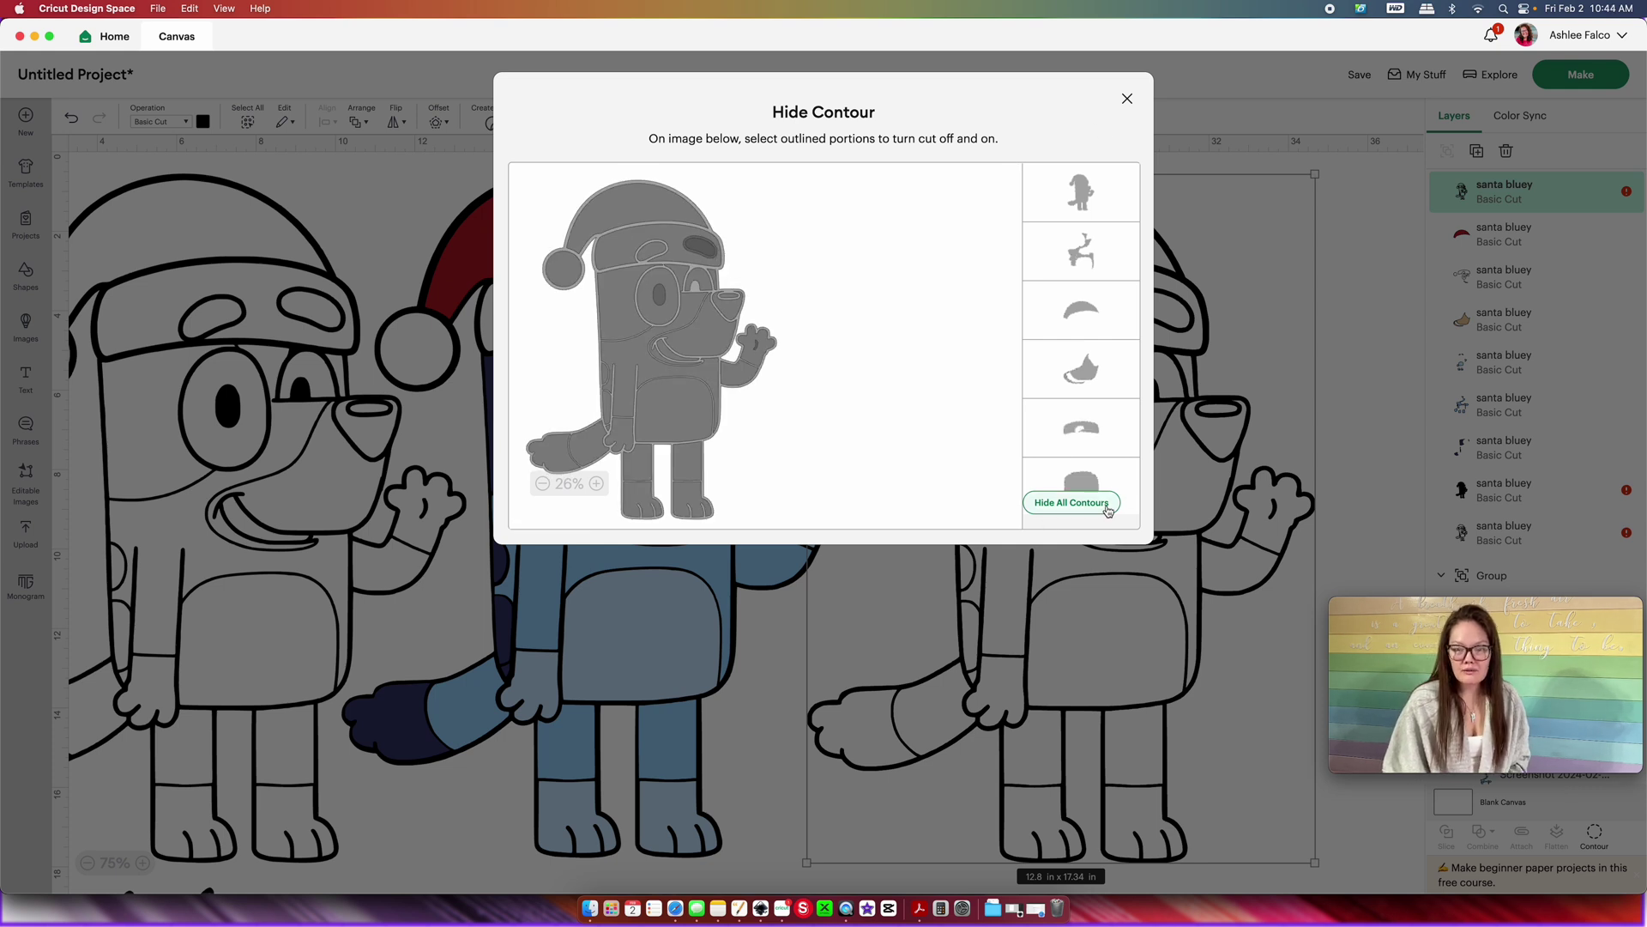
pyautogui.click(1106, 507)
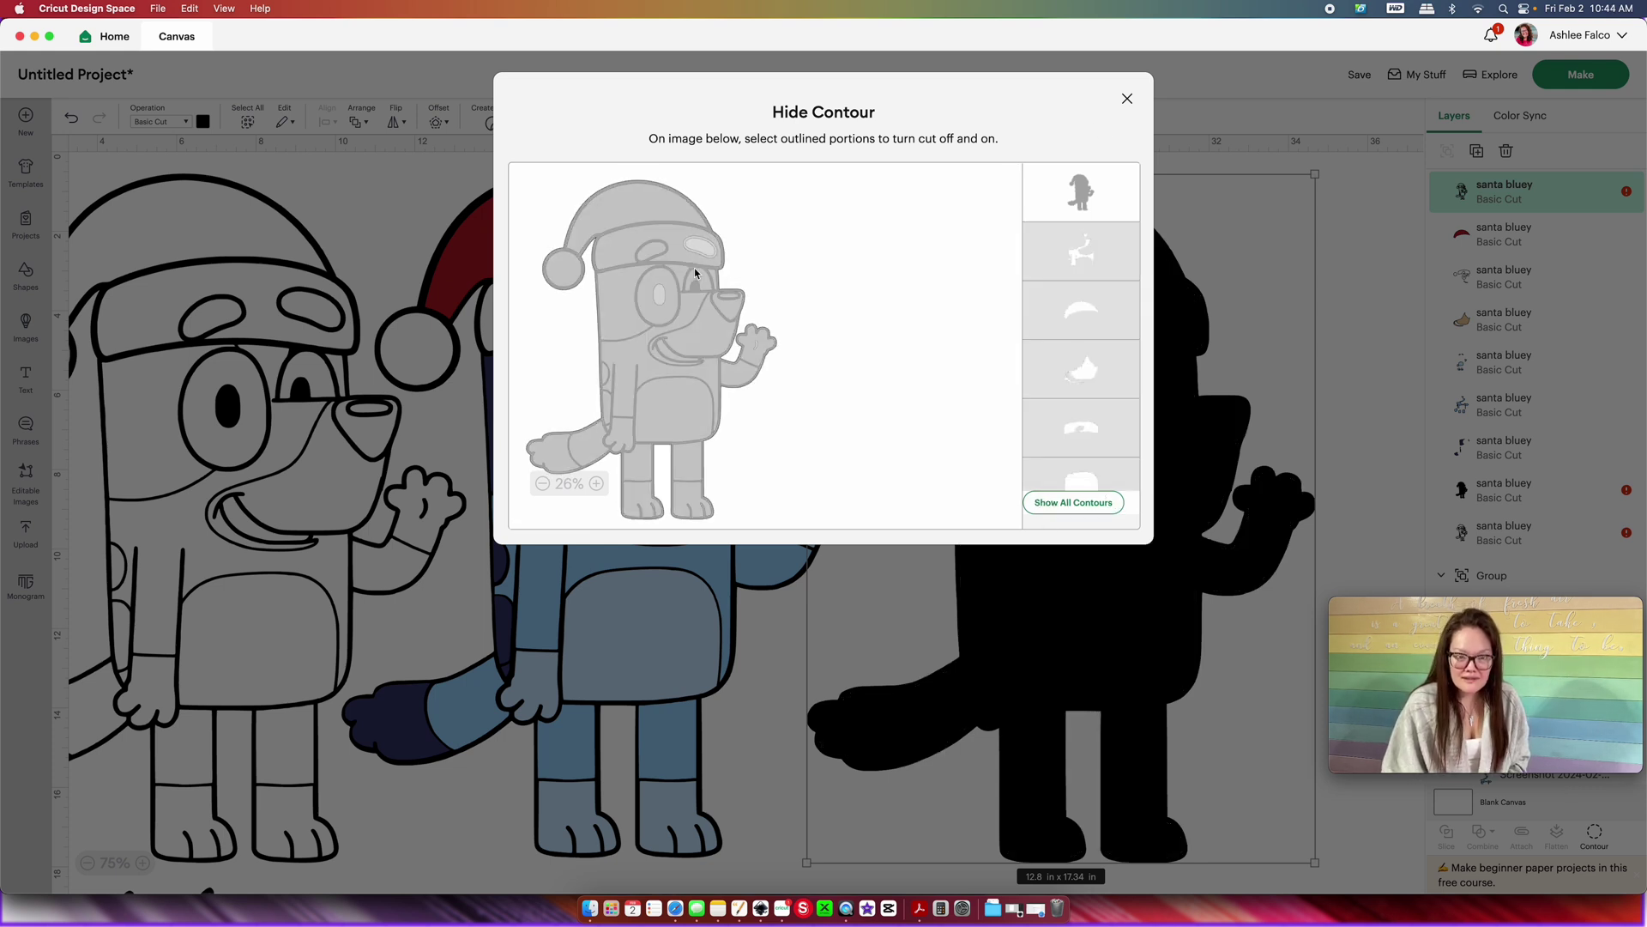
pyautogui.click(732, 300)
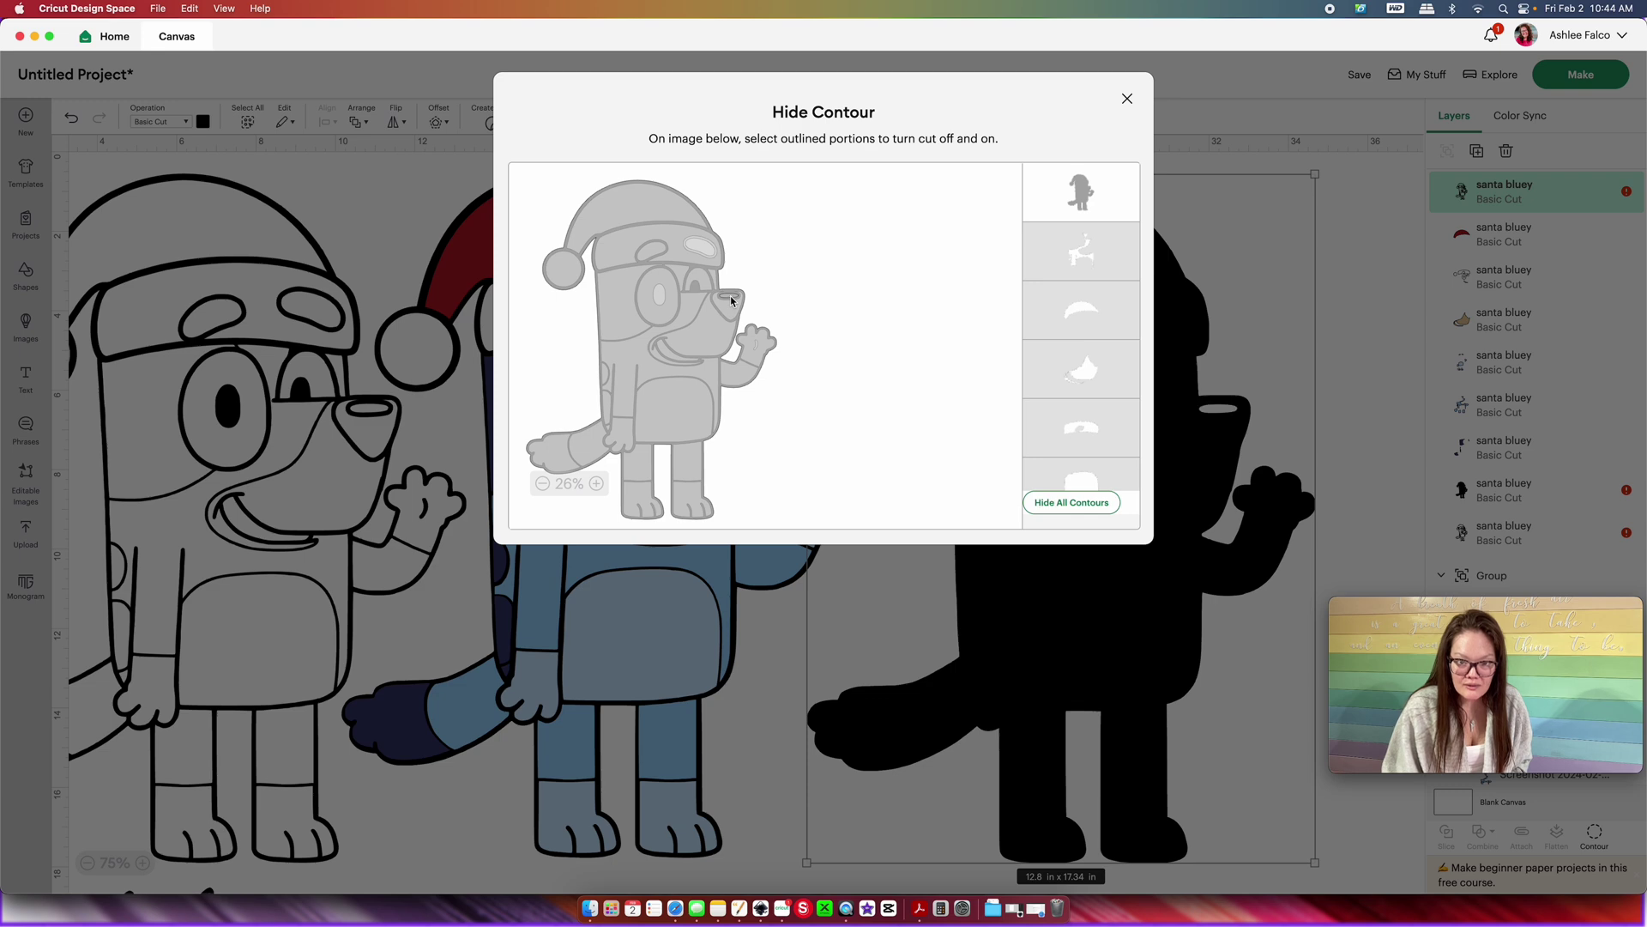
pyautogui.click(1055, 198)
pyautogui.click(1280, 333)
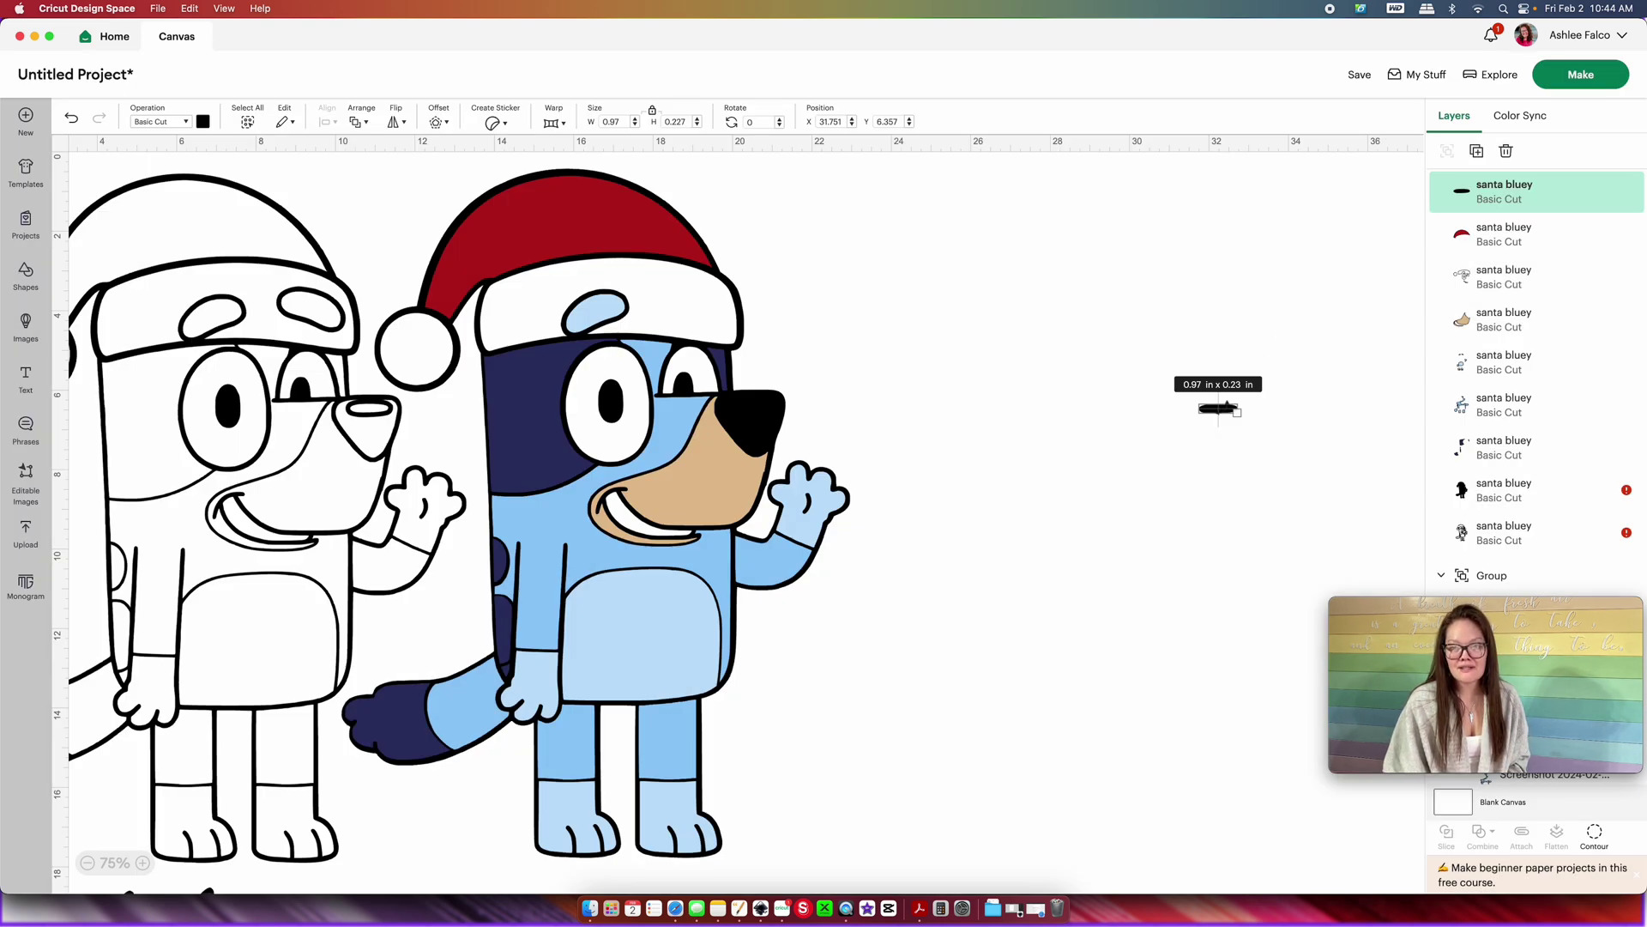
# - Recolour the nose highlight dark grey and position it near the upper edge of the black nose
pyautogui.click(202, 122)
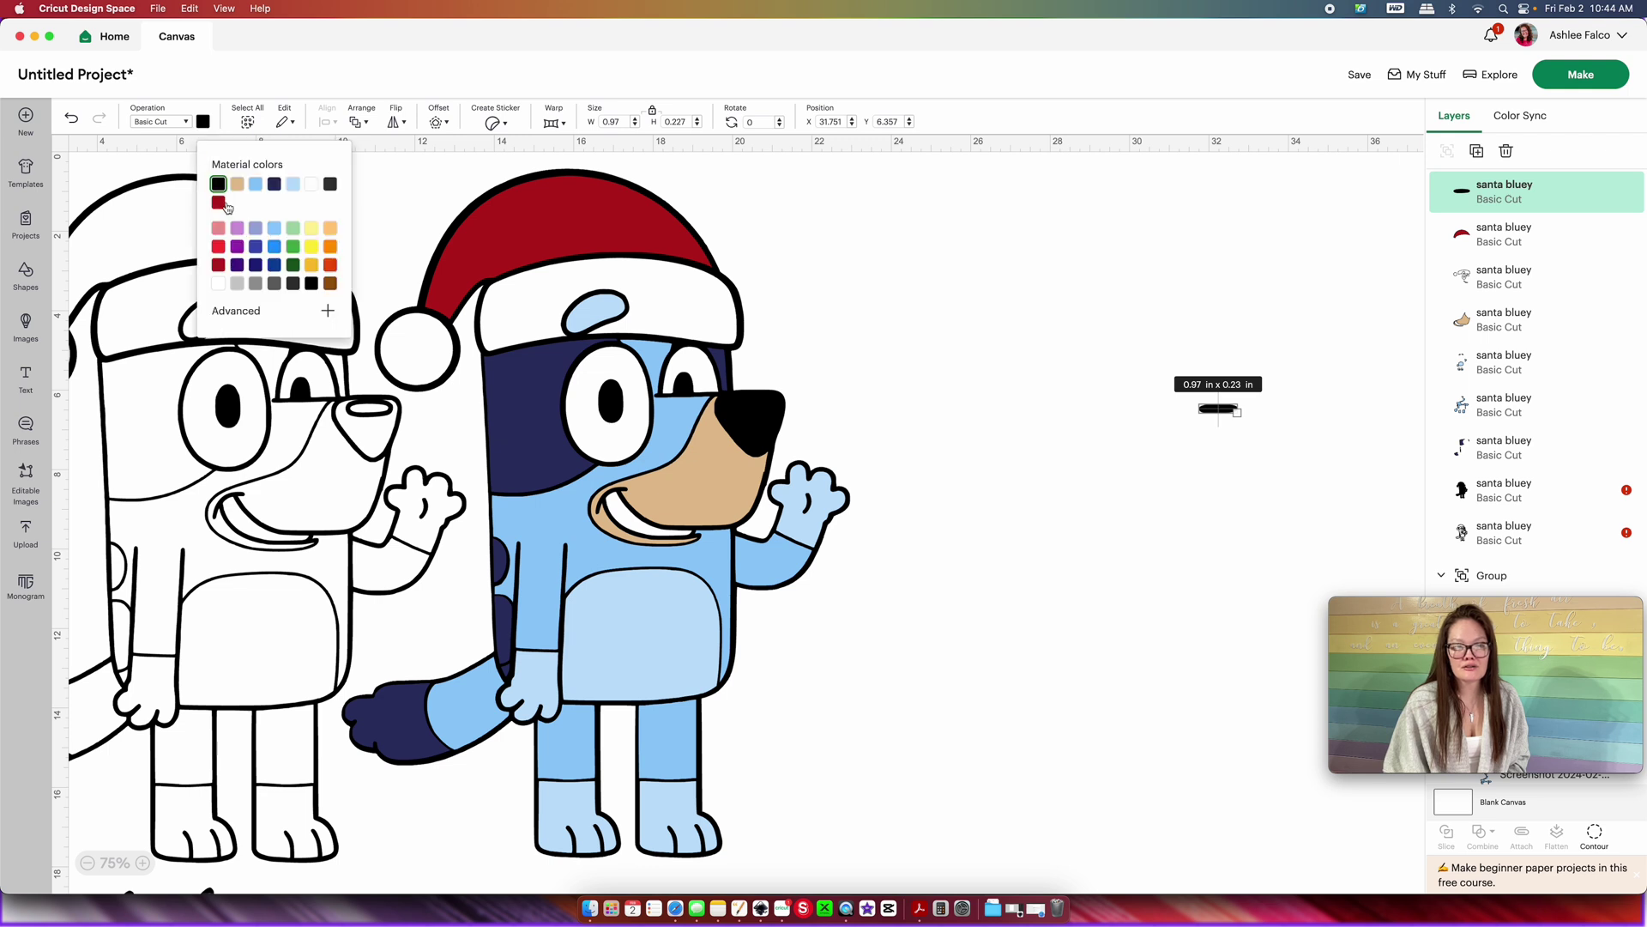
pyautogui.click(1191, 449)
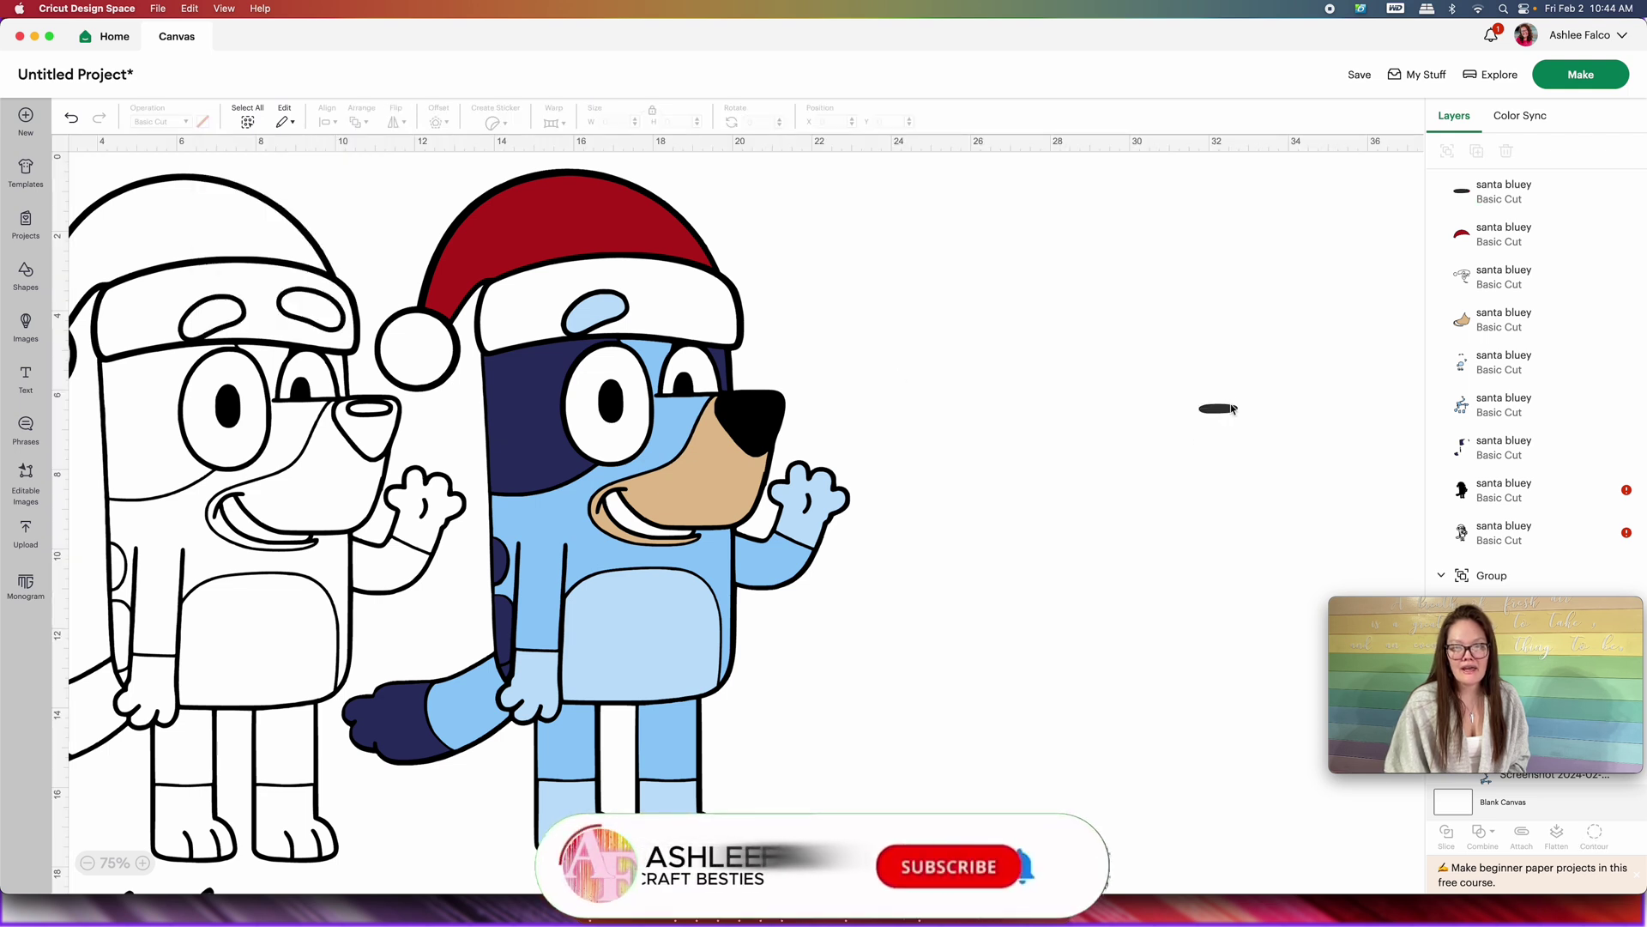
pyautogui.moveTo(1216, 410); pyautogui.dragTo(757, 406)
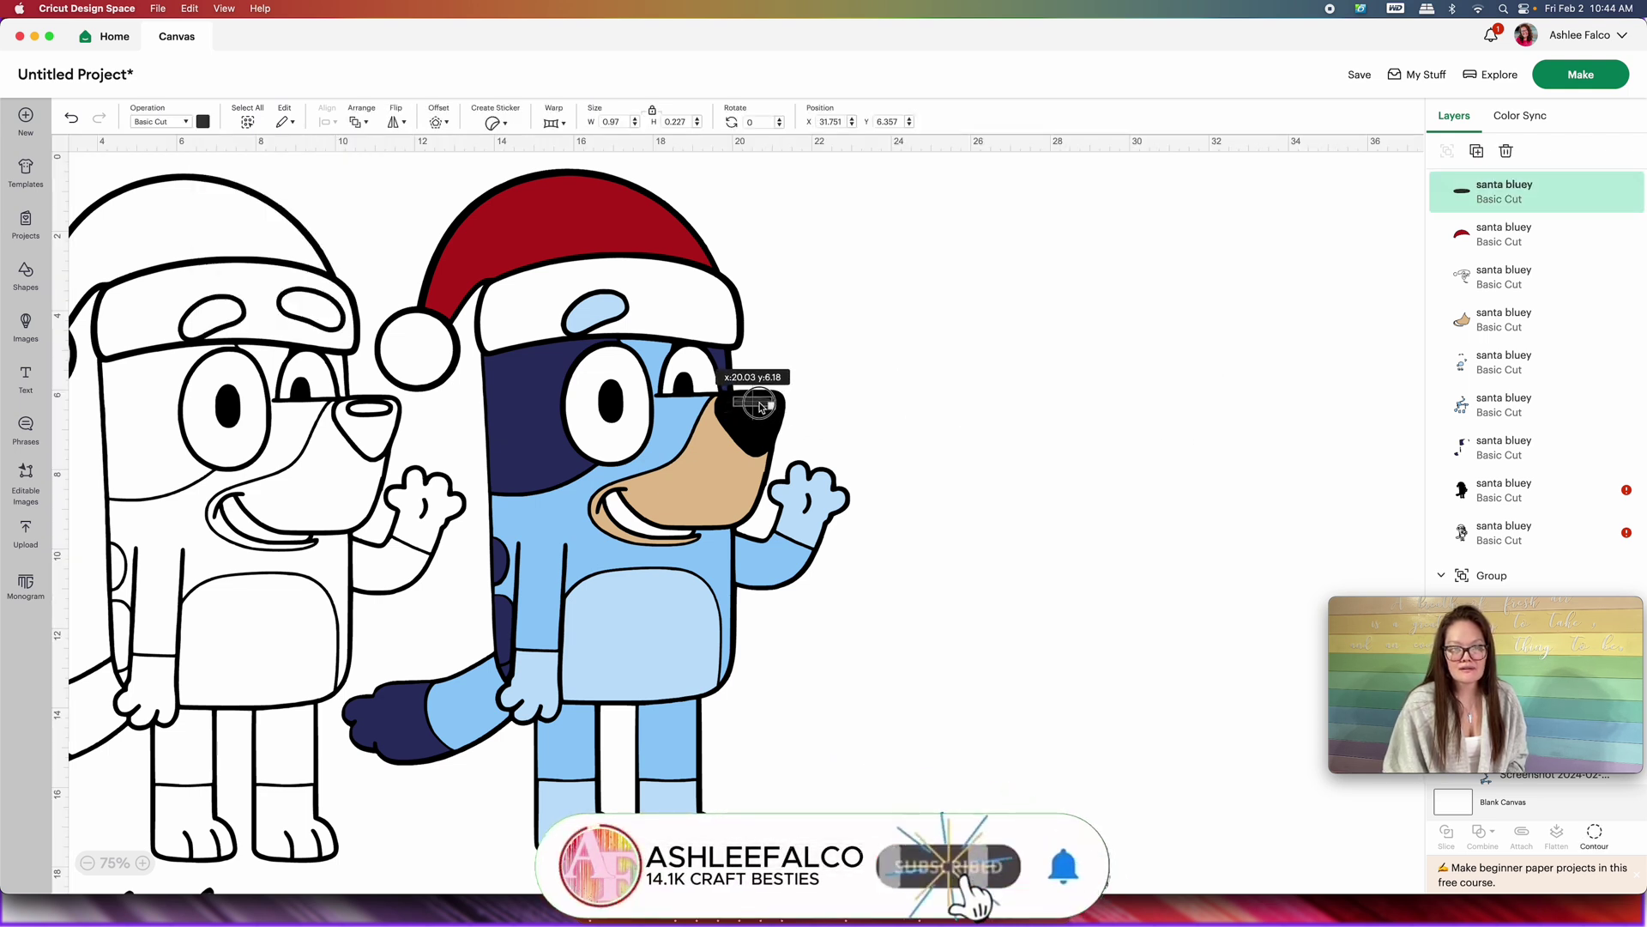
pyautogui.click(993, 569)
# - Delete the original black outline figure beside the finished layered design
pyautogui.hscroll(-3, 993, 574)
pyautogui.hscroll(-2, 993, 574)
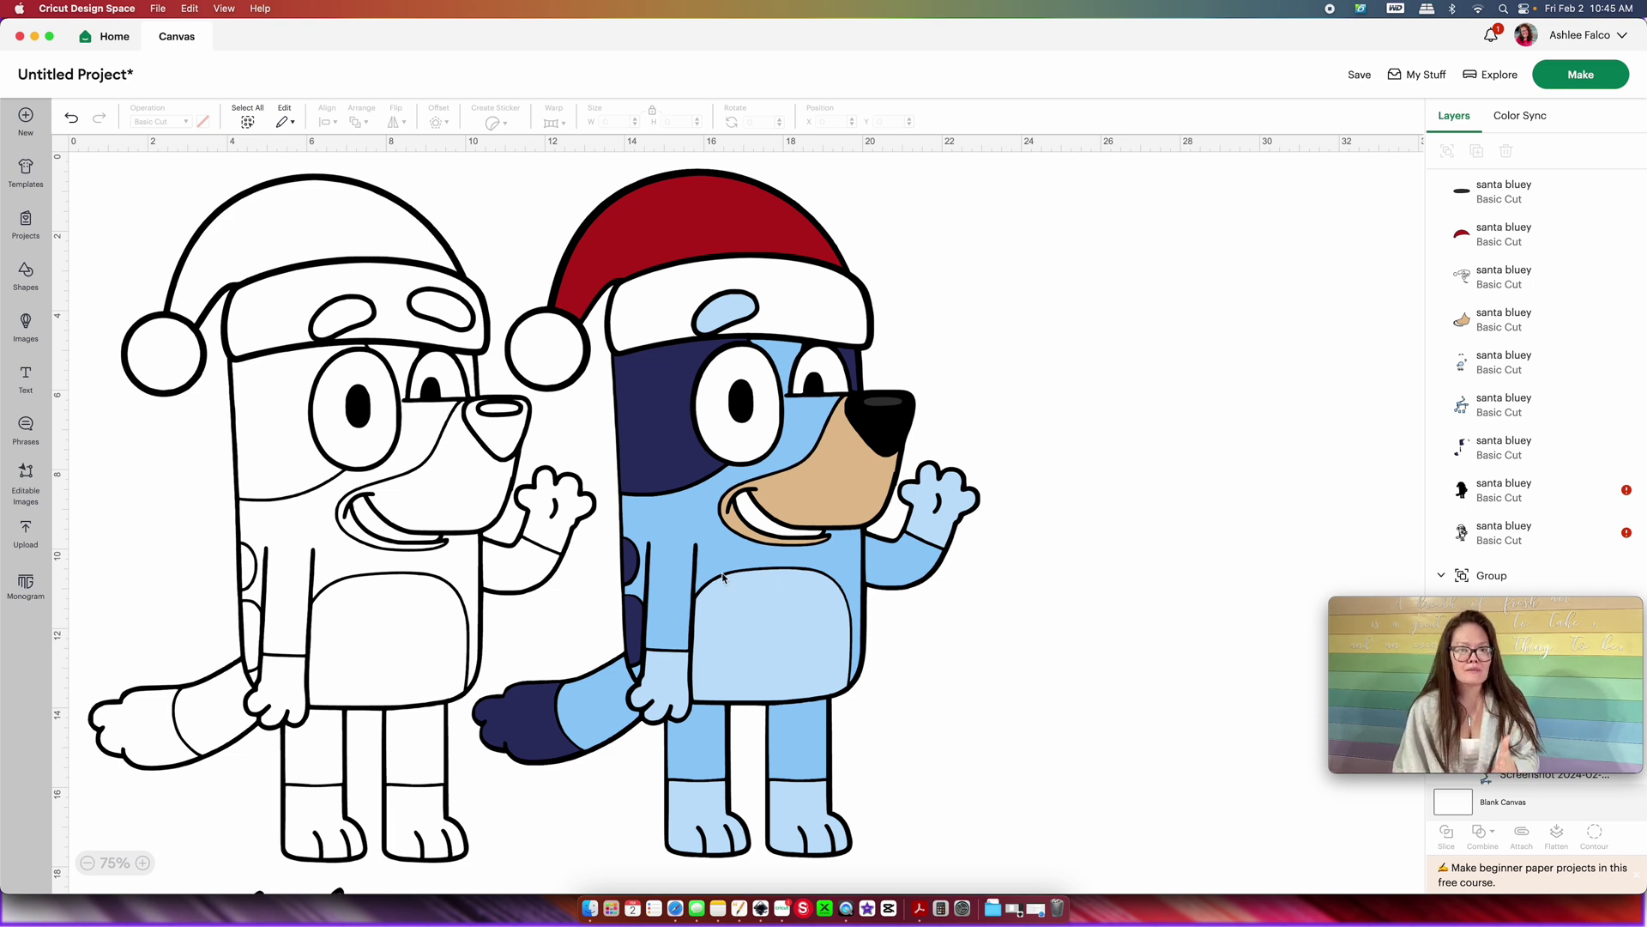
pyautogui.click(427, 538)
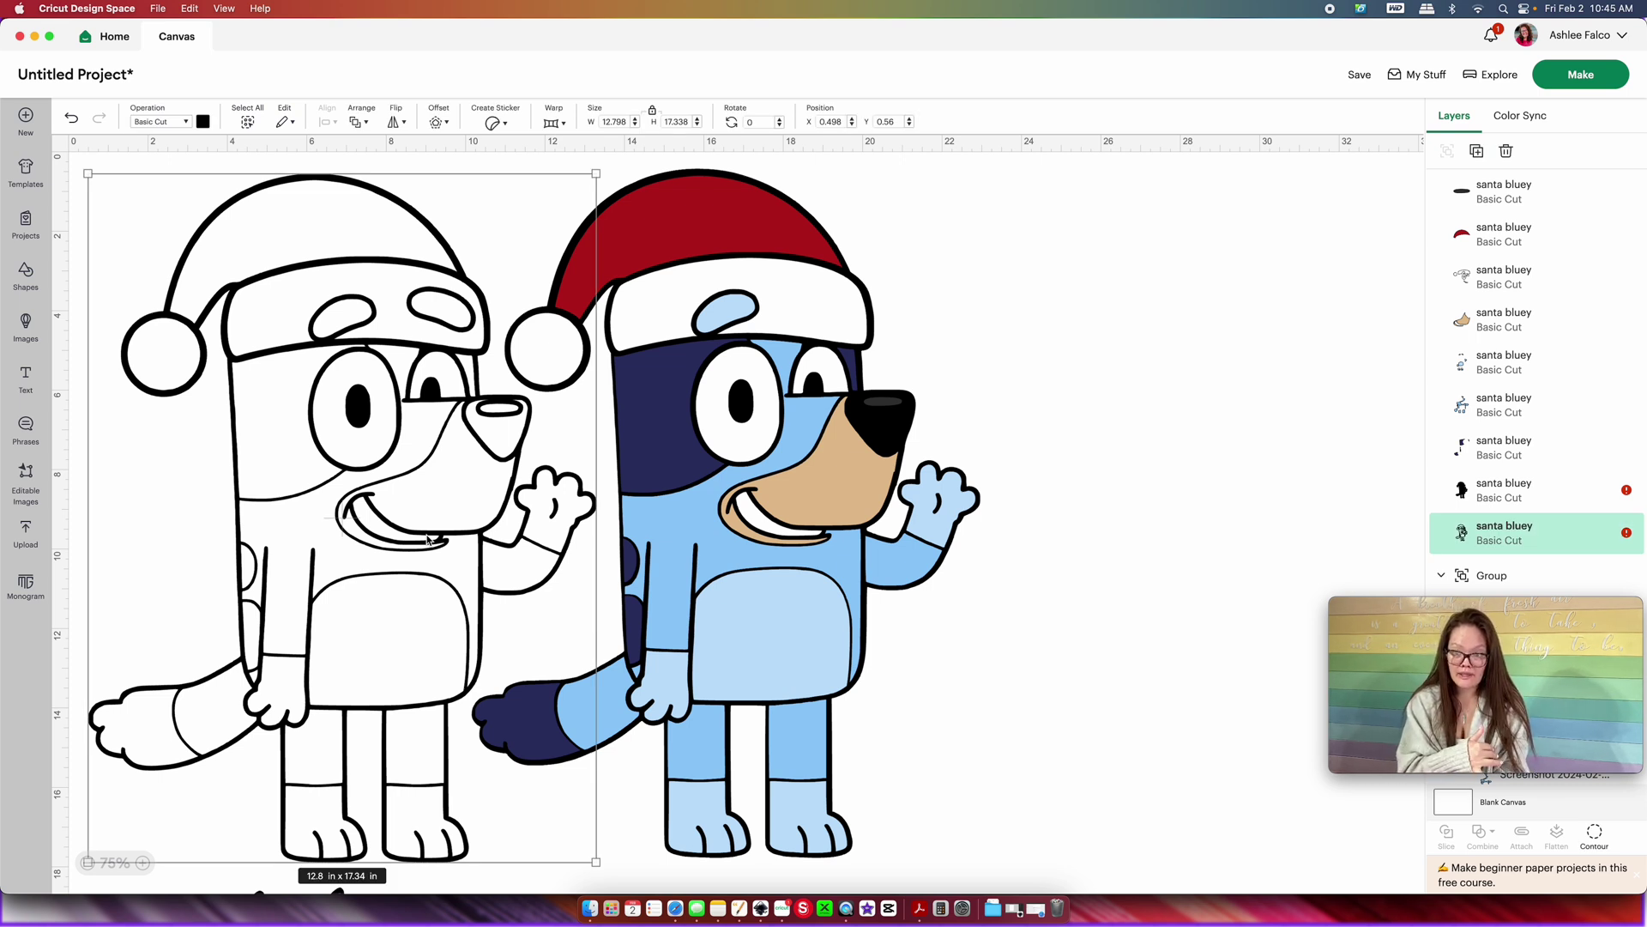
pyautogui.press('Delete')
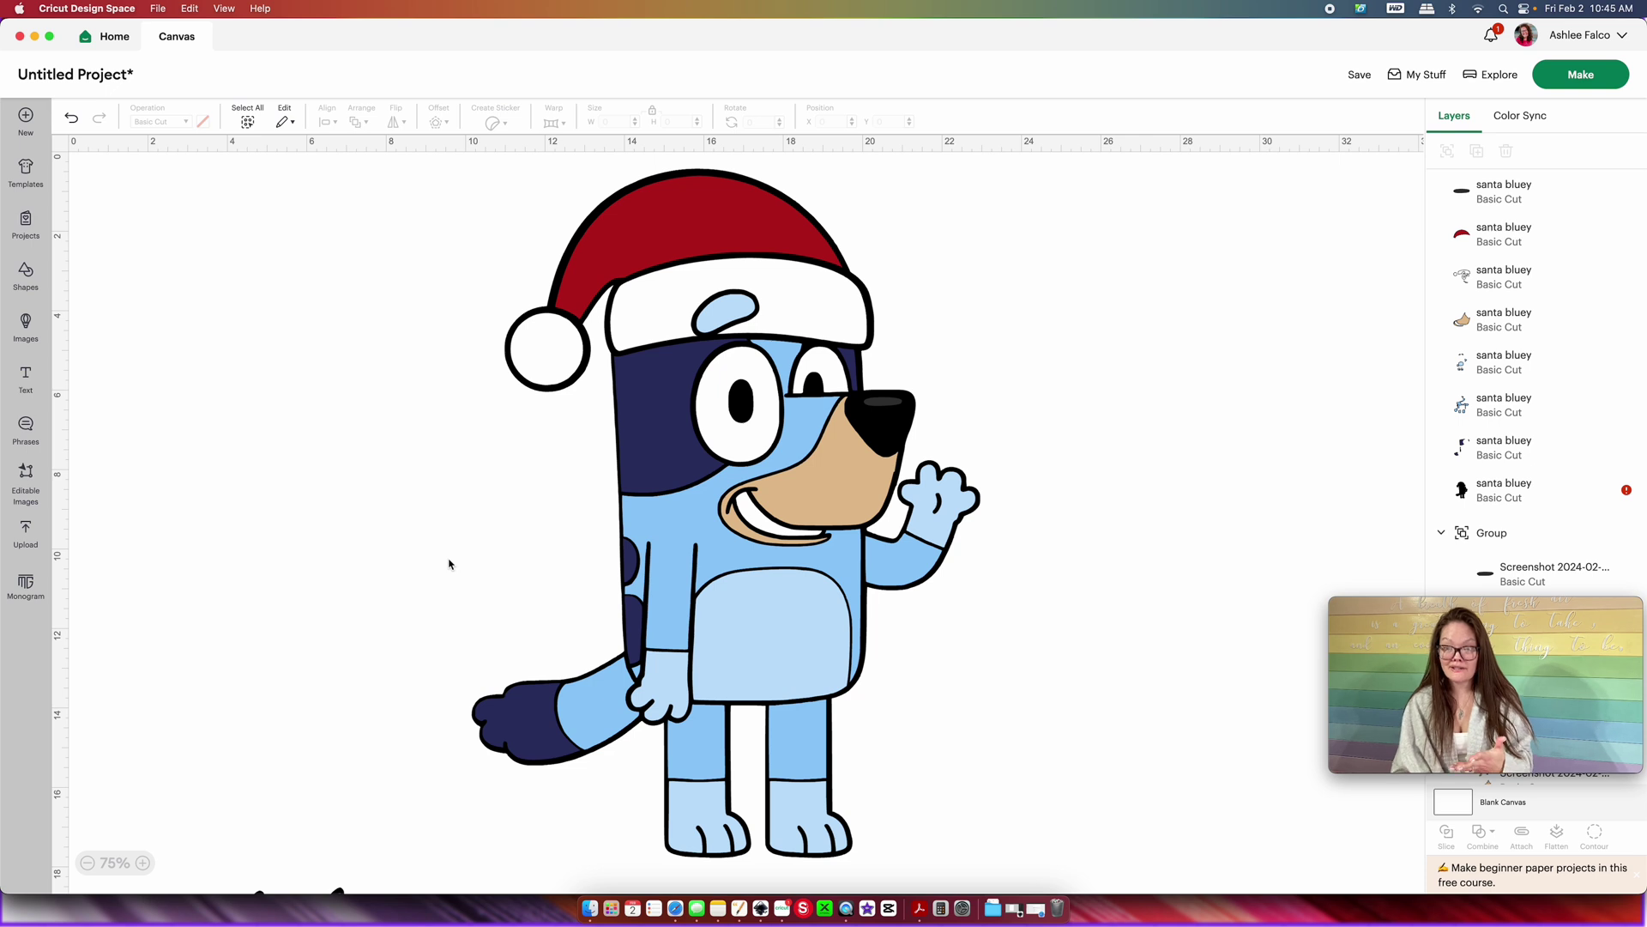
# - Move the Bluey group without the hat up from lower on the canvas to the empty area beside the Santa Bluey
pyautogui.scroll(-5, 449, 564)
pyautogui.moveTo(283, 862); pyautogui.dragTo(289, 247)
pyautogui.scroll(4, 289, 246)
pyautogui.moveTo(298, 540); pyautogui.dragTo(328, 521)
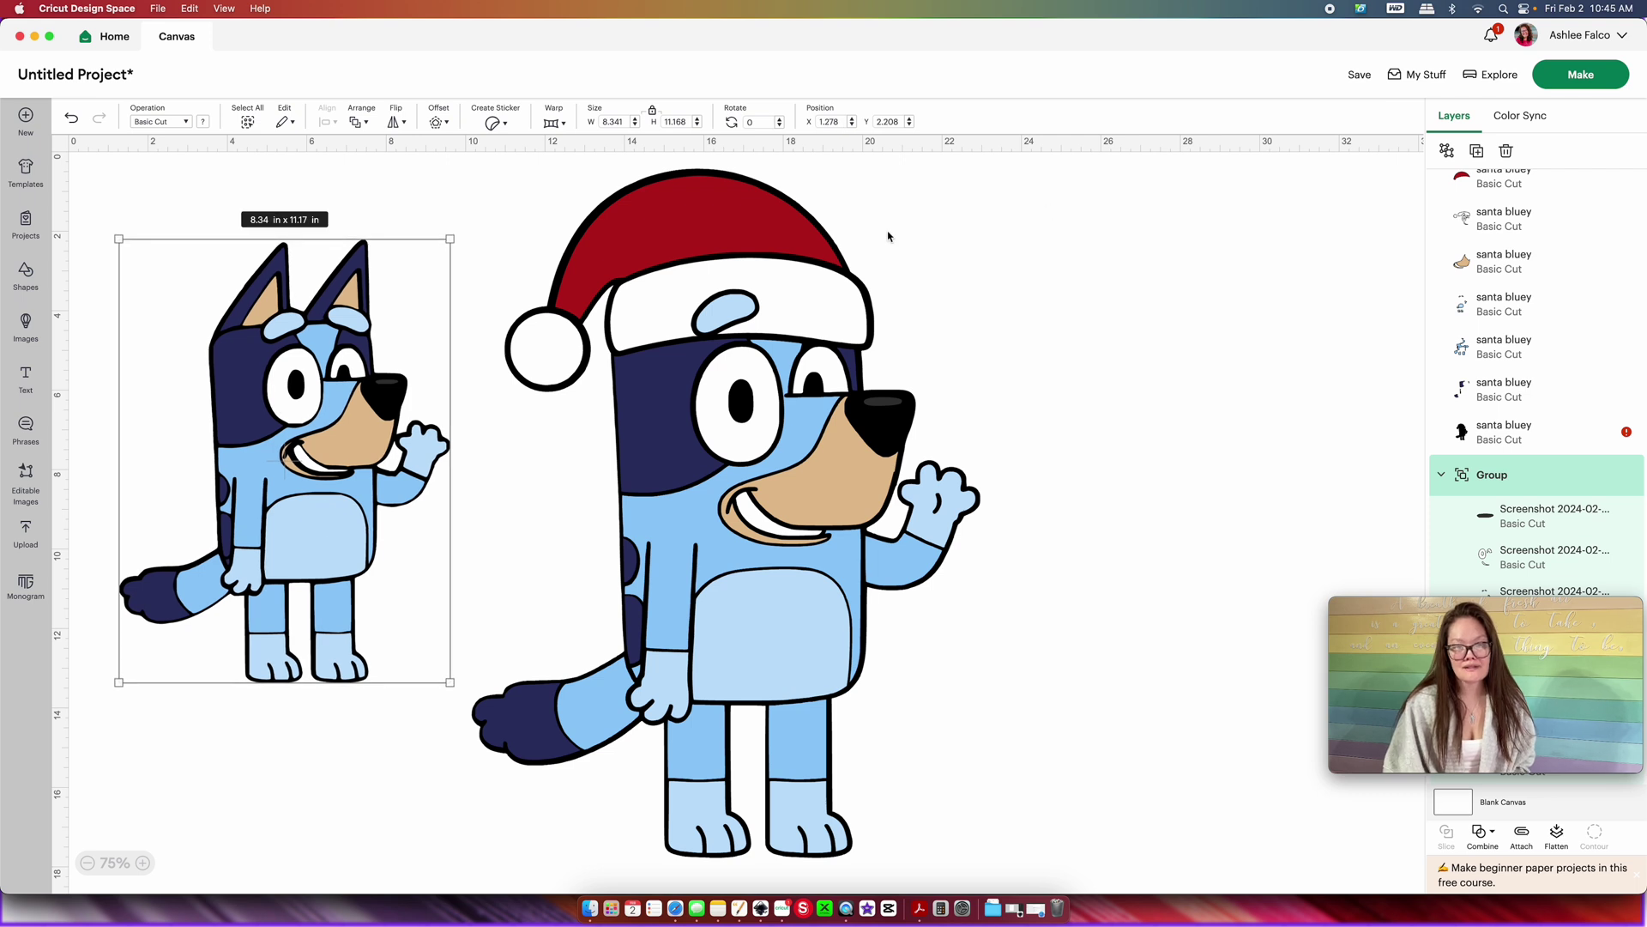
pyautogui.click(502, 123)
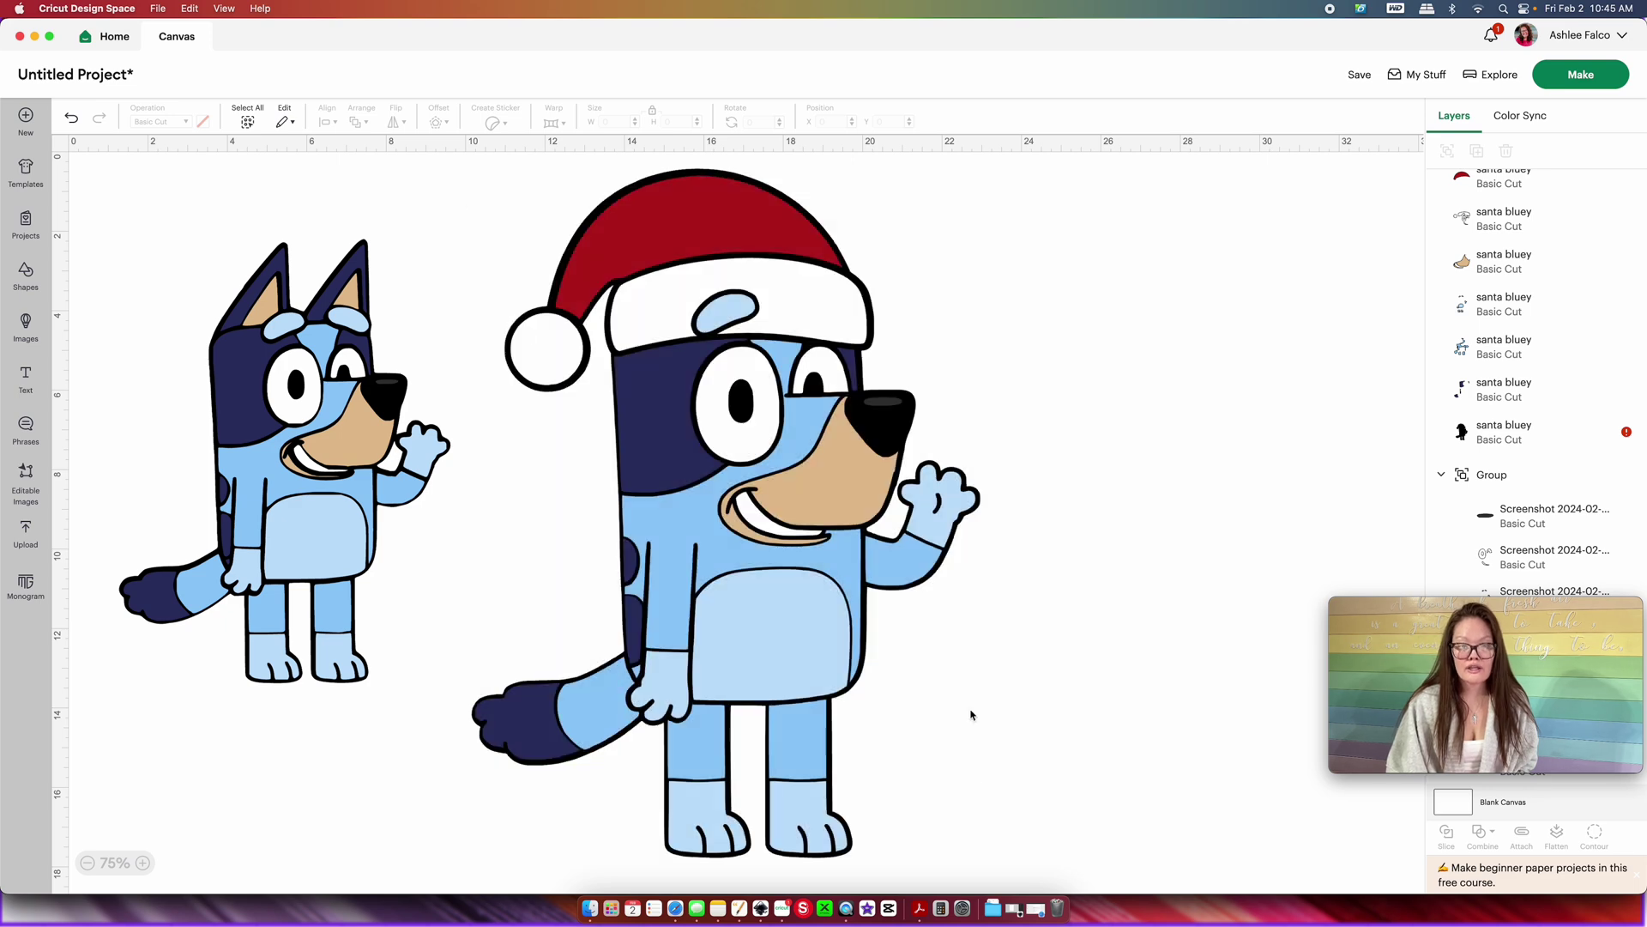
# - Group all the layers of the finished Santa Bluey design together
pyautogui.moveTo(1052, 860); pyautogui.dragTo(467, 206)
pyautogui.rightClick(647, 275)
pyautogui.click(656, 295)
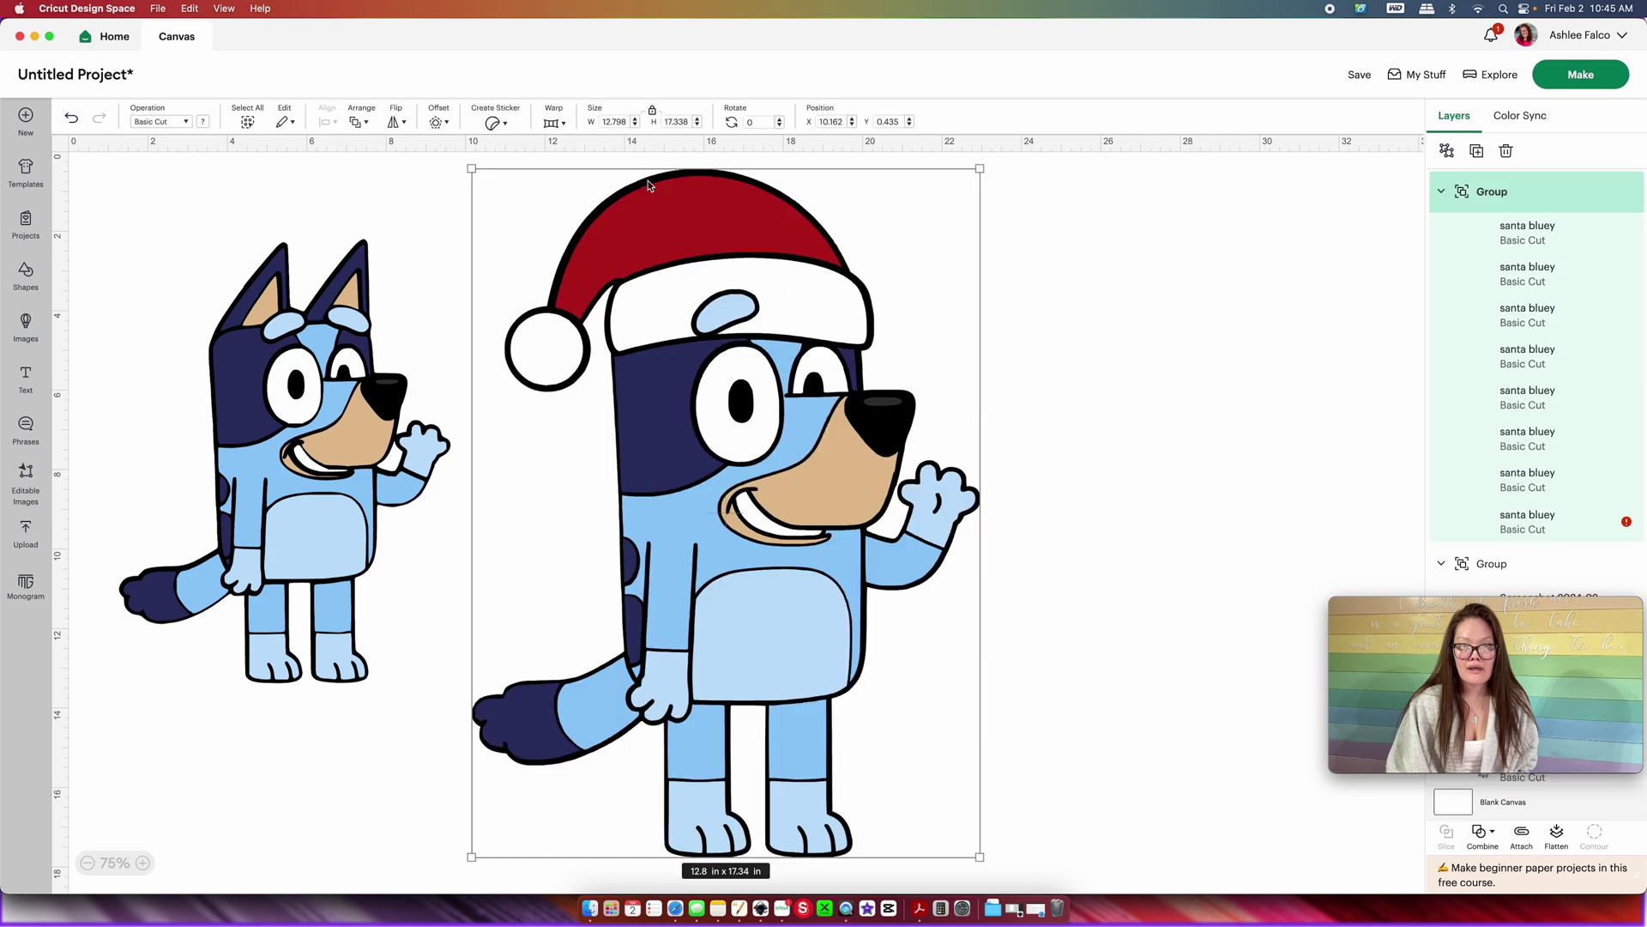
# - Place the Santa Bluey group closer to the hatless Bluey and scale it to about 10.76 × 14.57 in
pyautogui.moveTo(469, 167); pyautogui.dragTo(667, 433)
pyautogui.moveTo(943, 721); pyautogui.dragTo(754, 493)
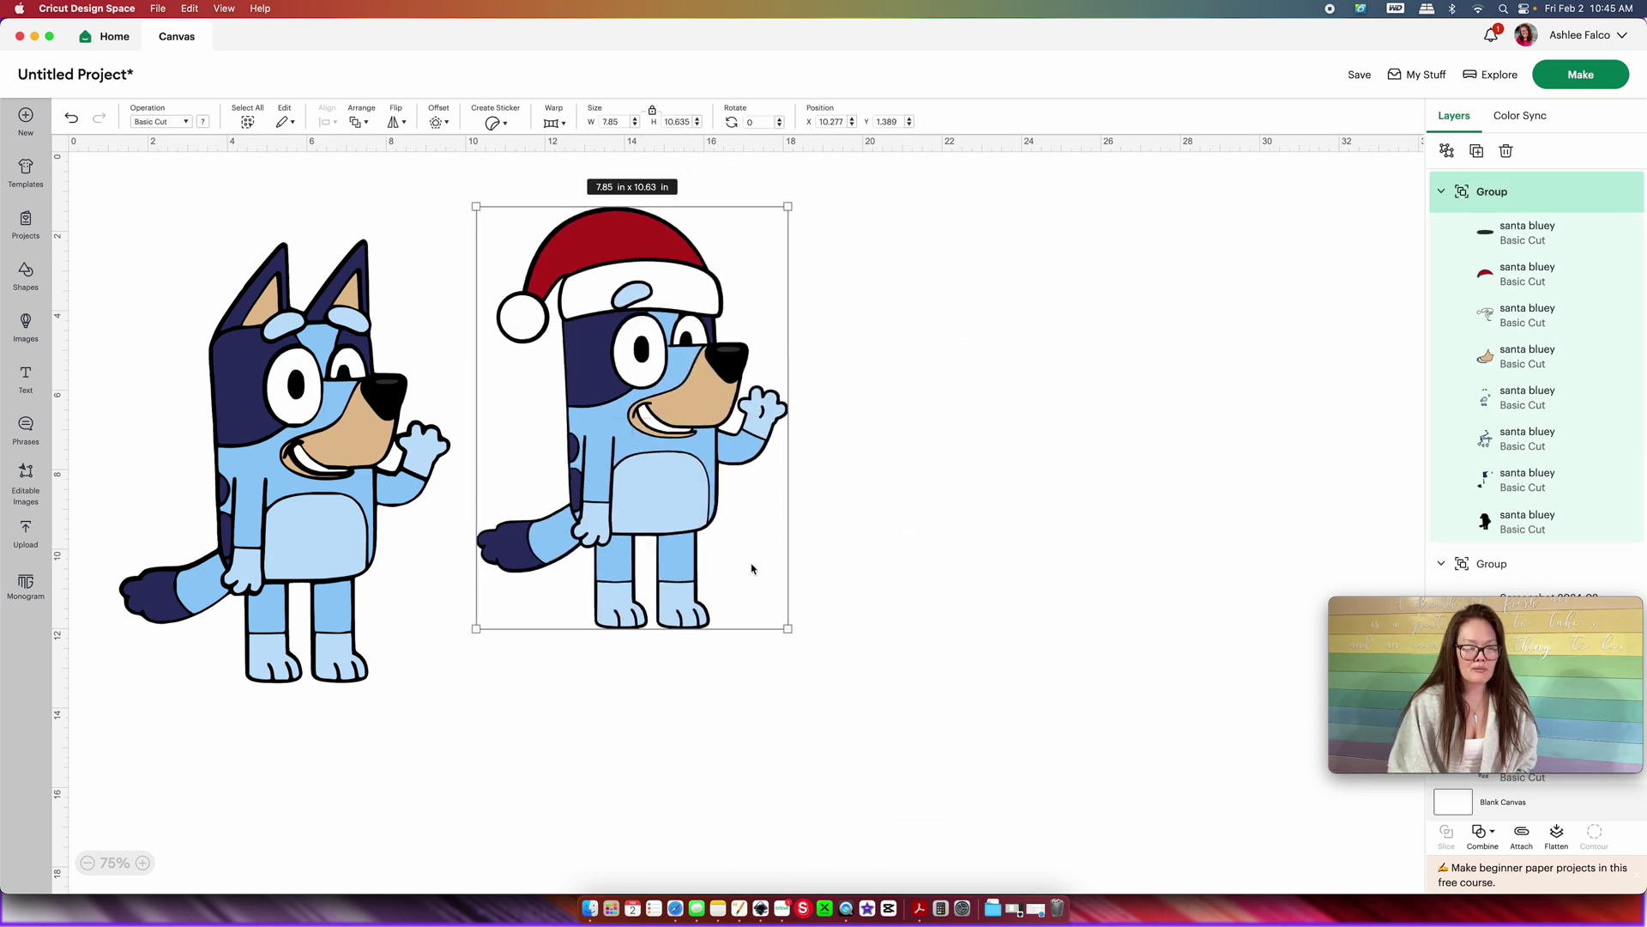
pyautogui.click(790, 640)
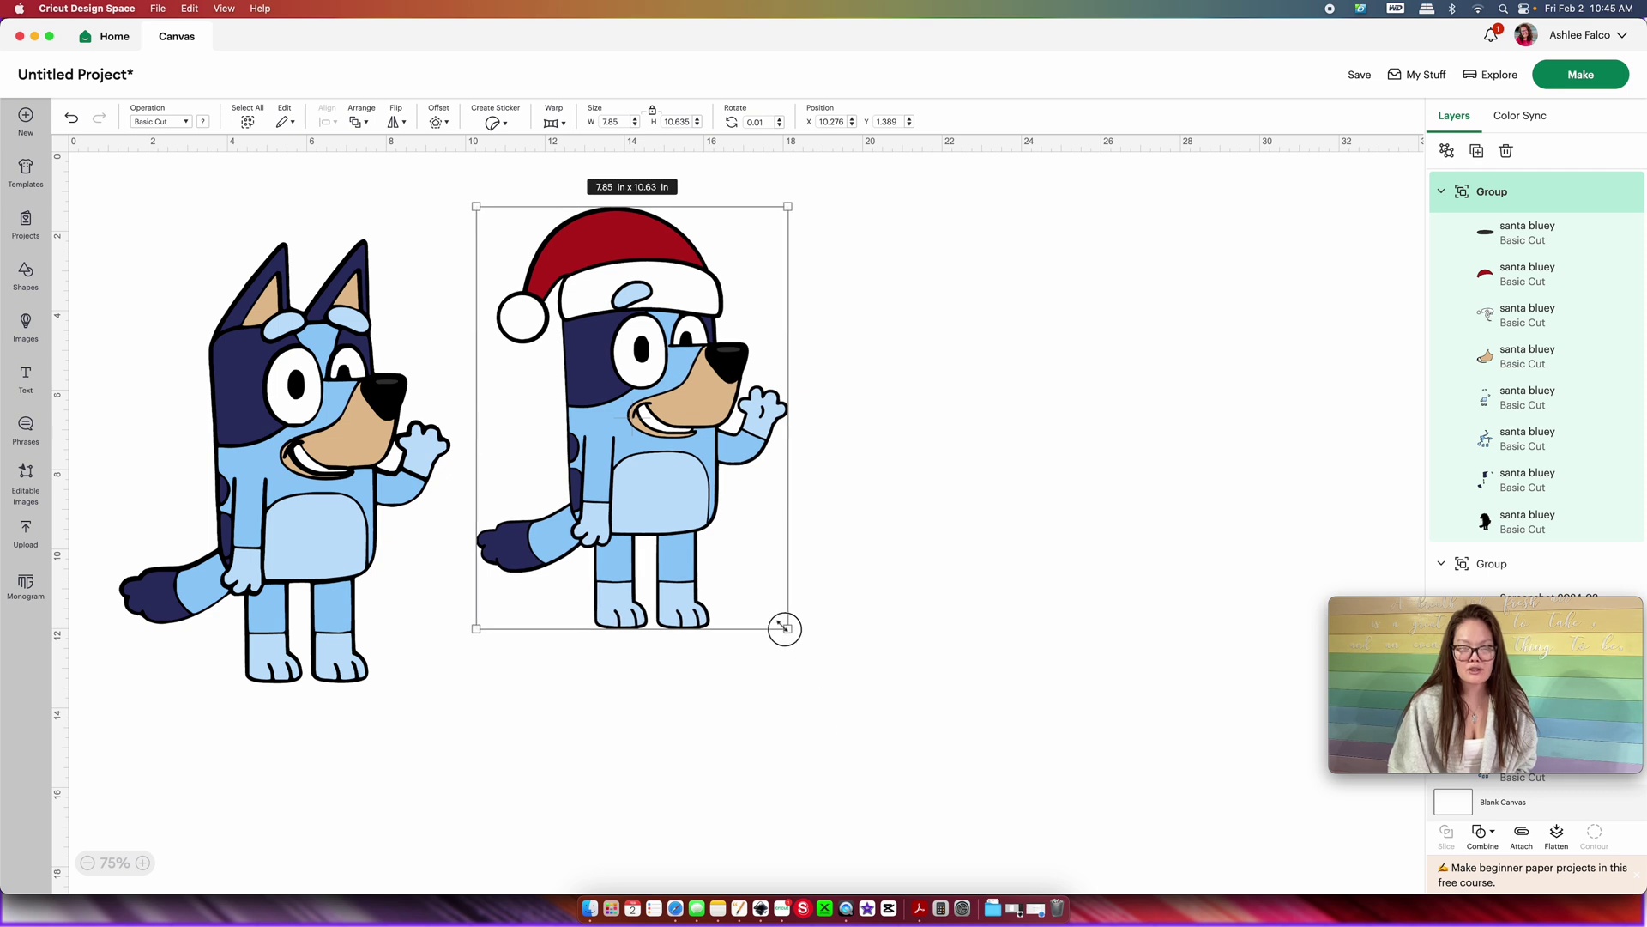
pyautogui.moveTo(782, 624); pyautogui.dragTo(899, 780)
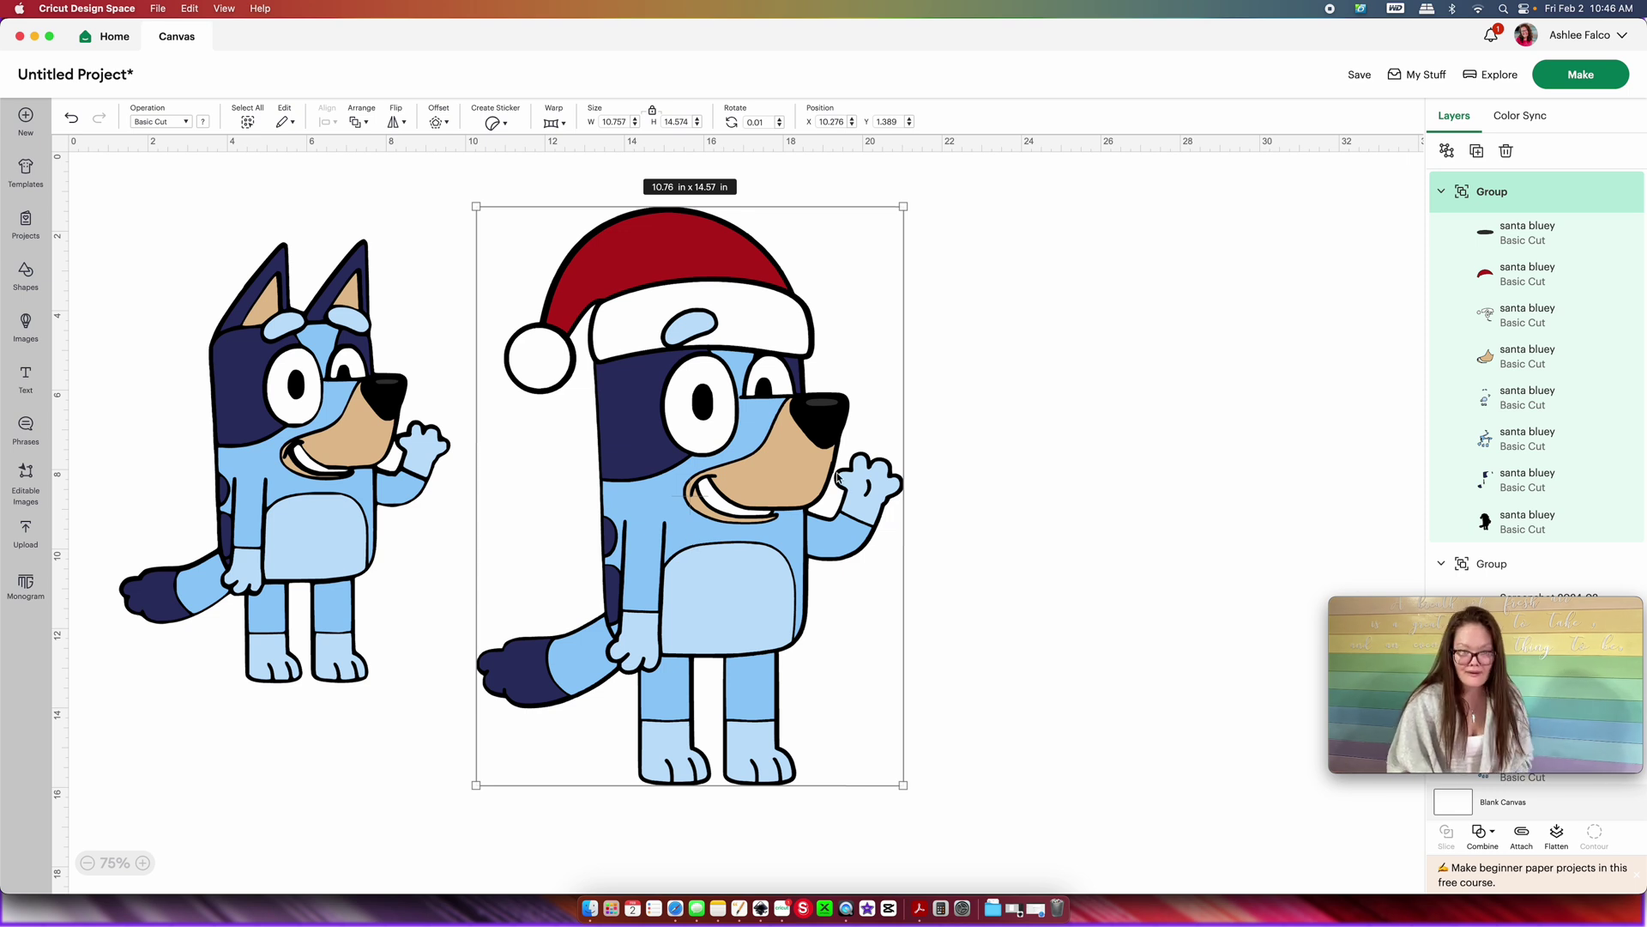
# - Send the project to the cut preparation view and examine how the pieces are laid out by colour on mats 1 to 6
pyautogui.click(1609, 82)
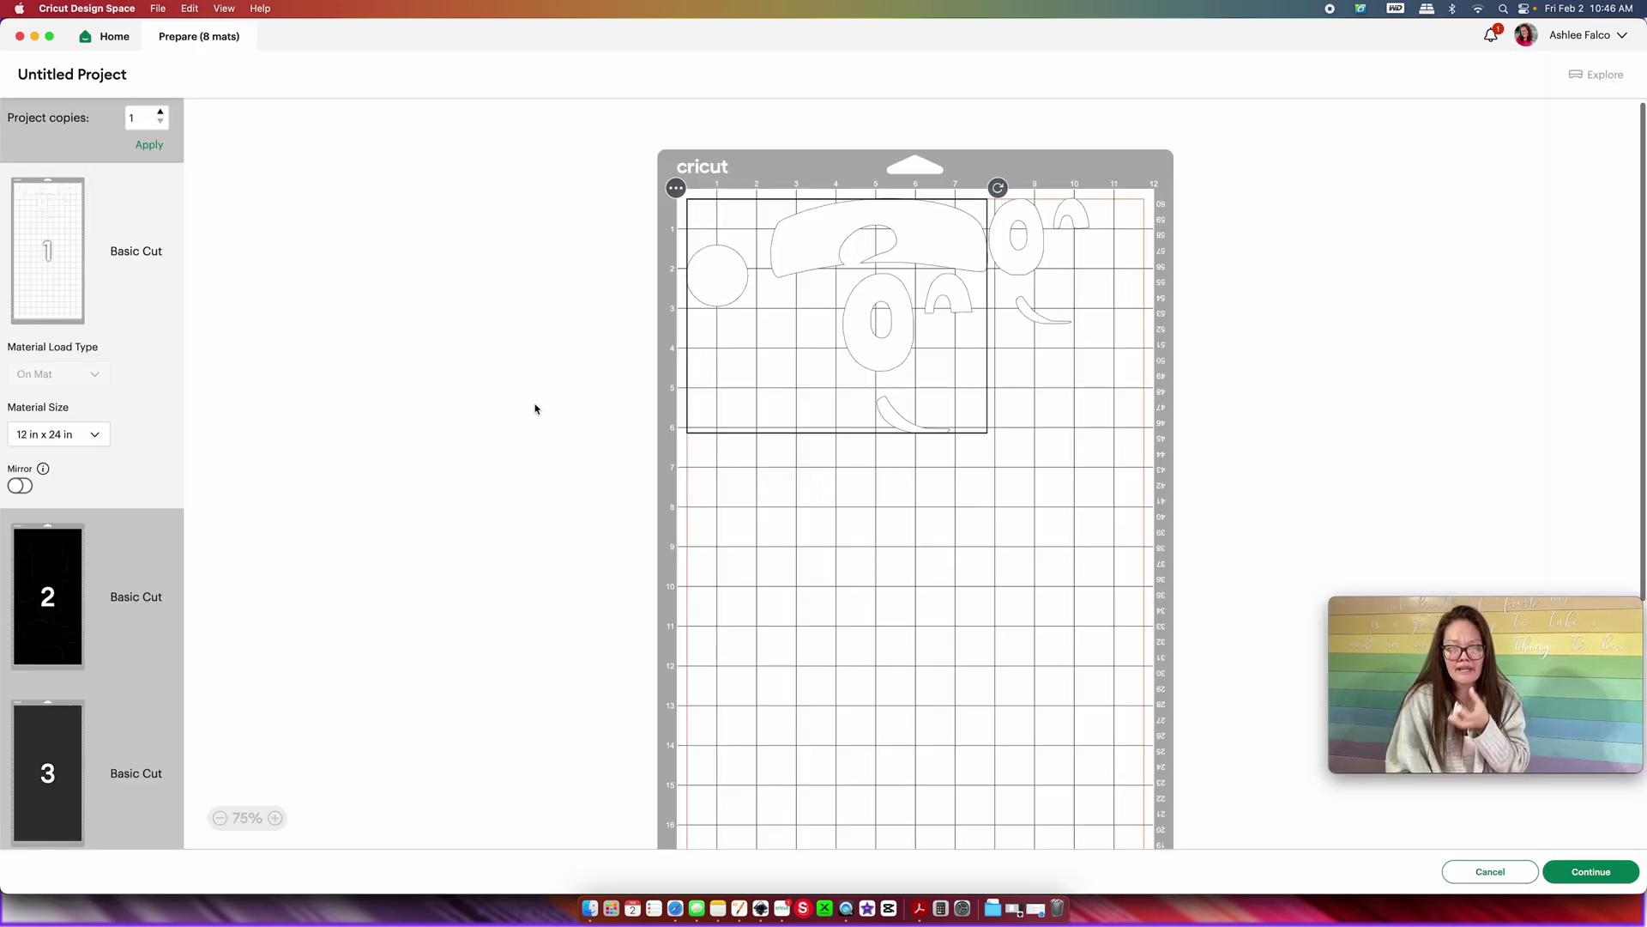
pyautogui.click(92, 579)
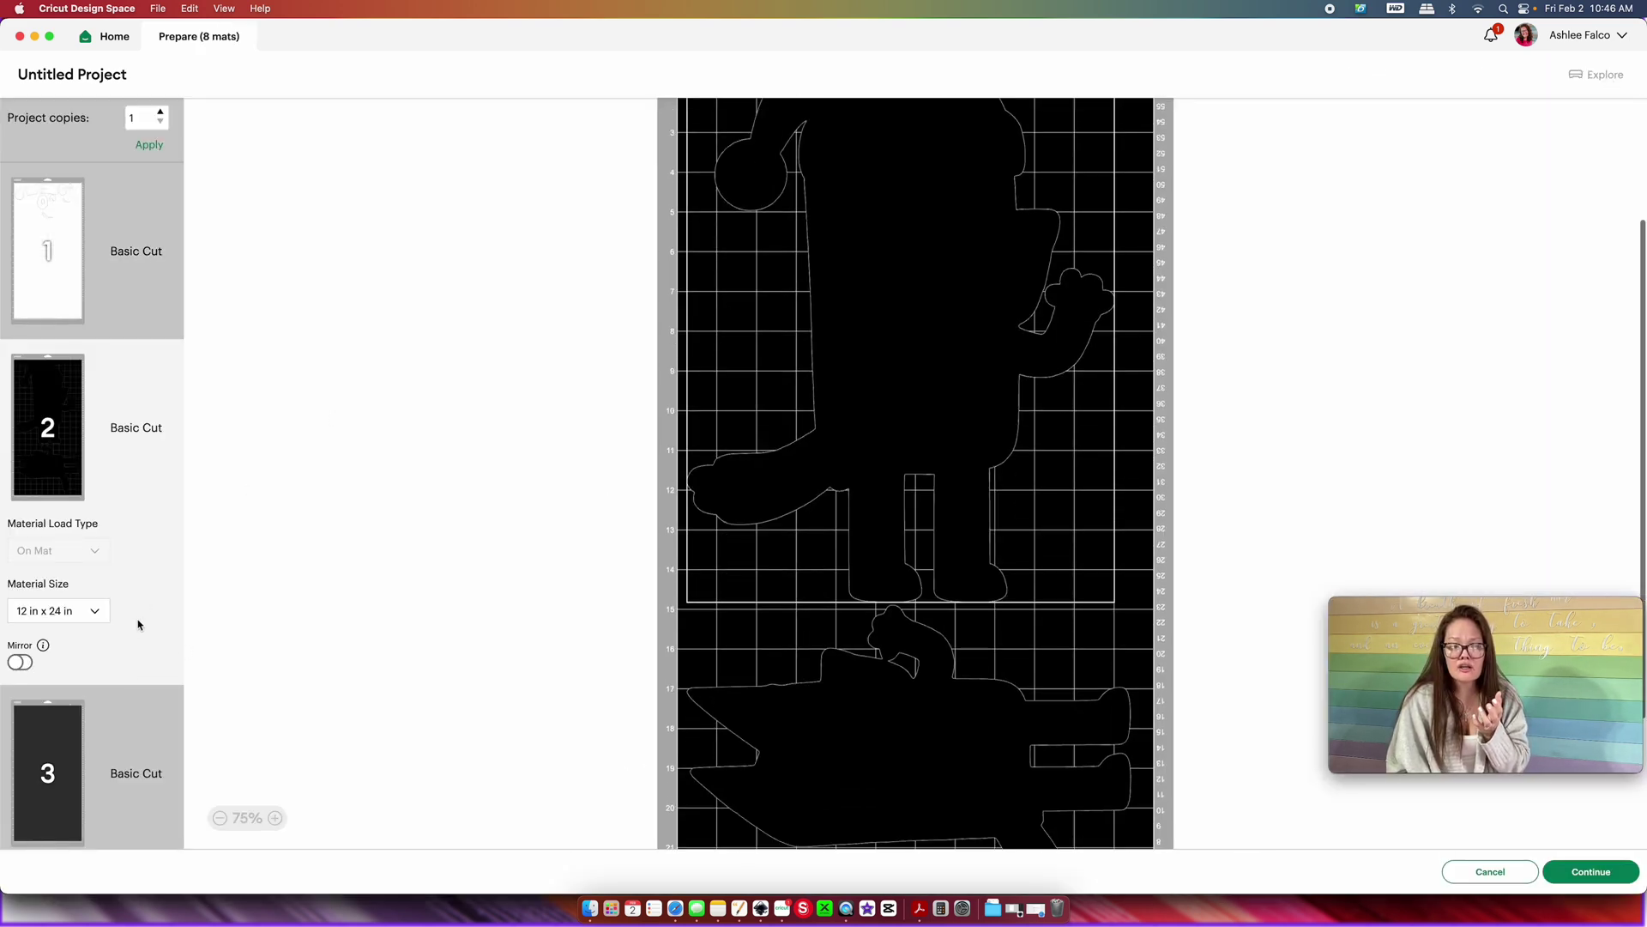
pyautogui.click(121, 760)
pyautogui.scroll(-8, 118, 644)
pyautogui.click(111, 296)
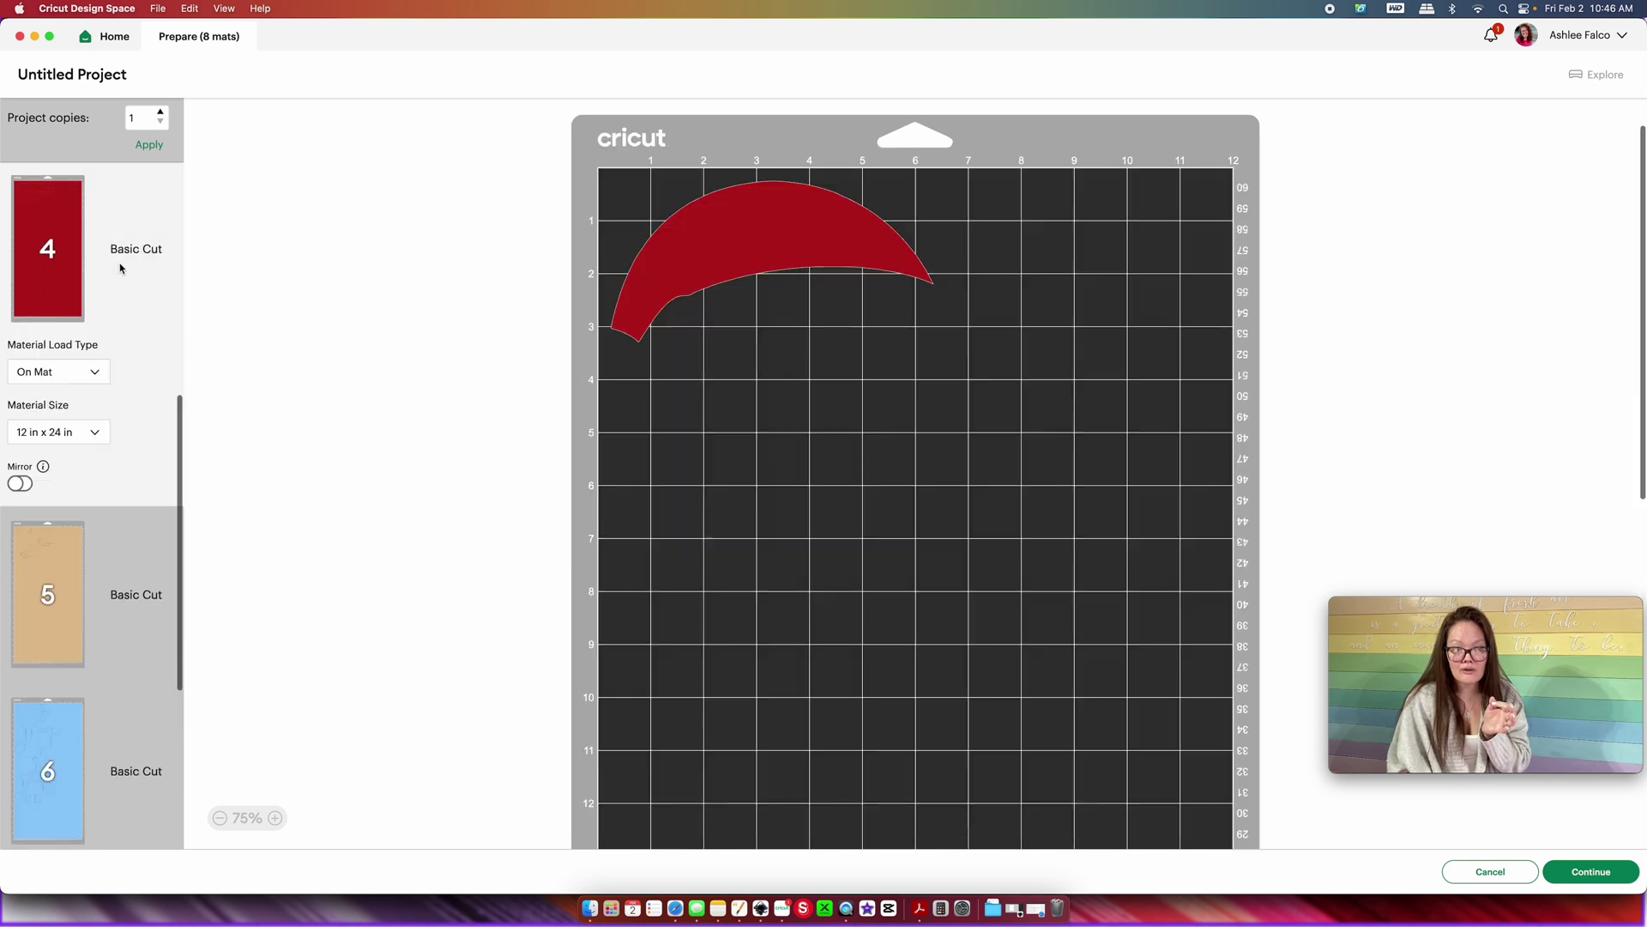
pyautogui.click(114, 624)
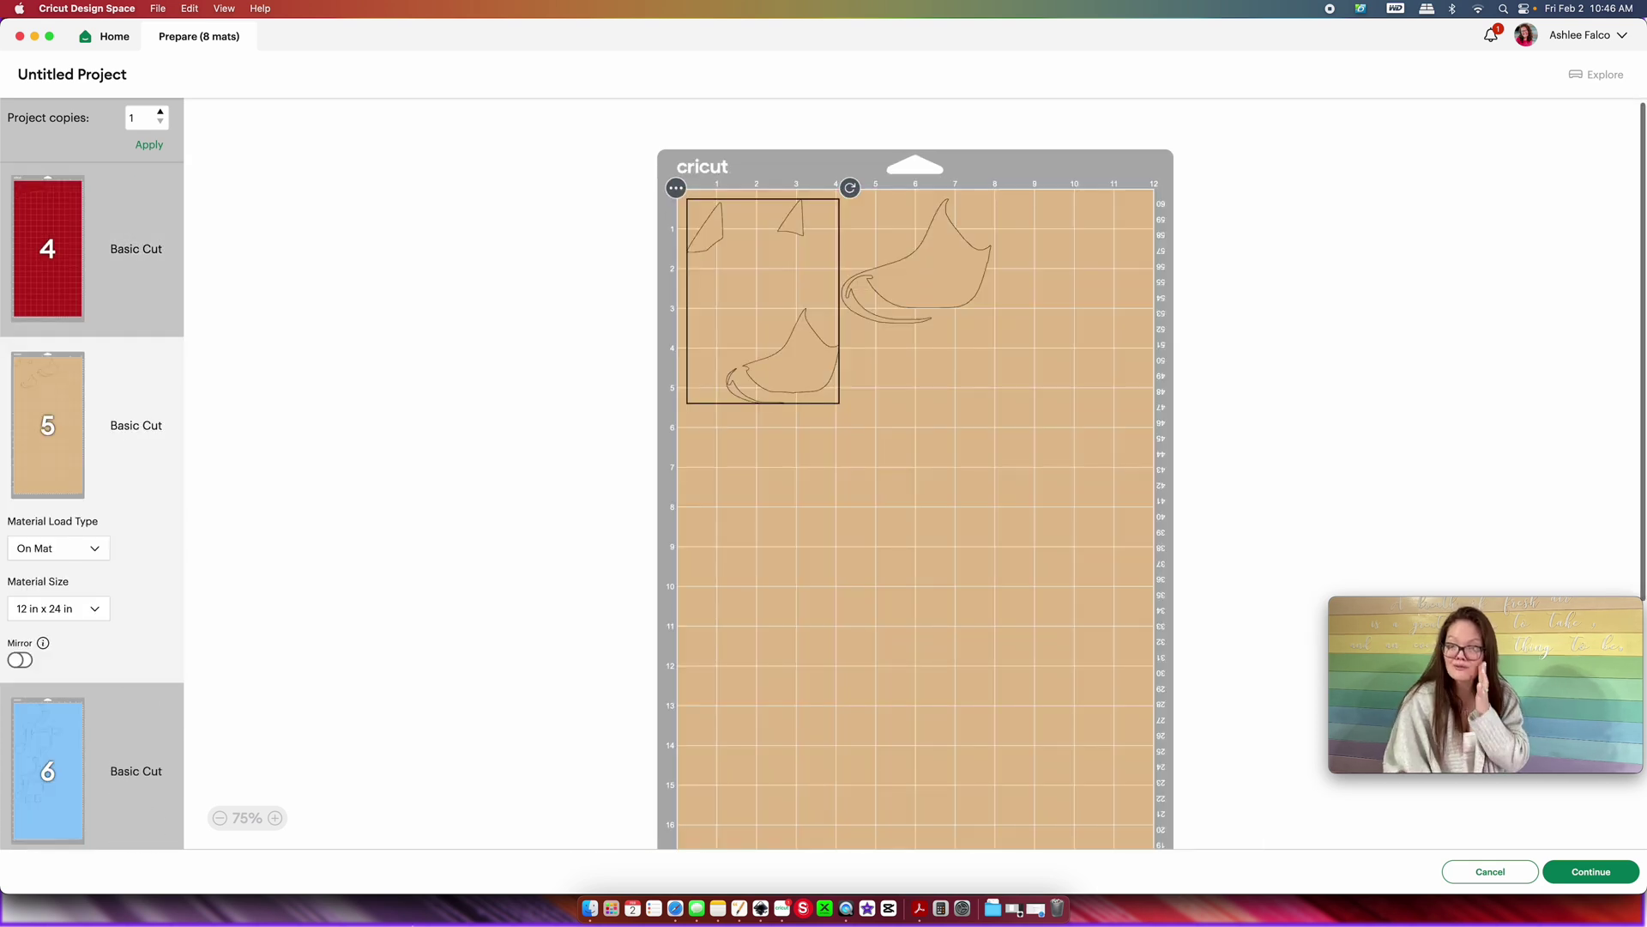
pyautogui.click(129, 772)
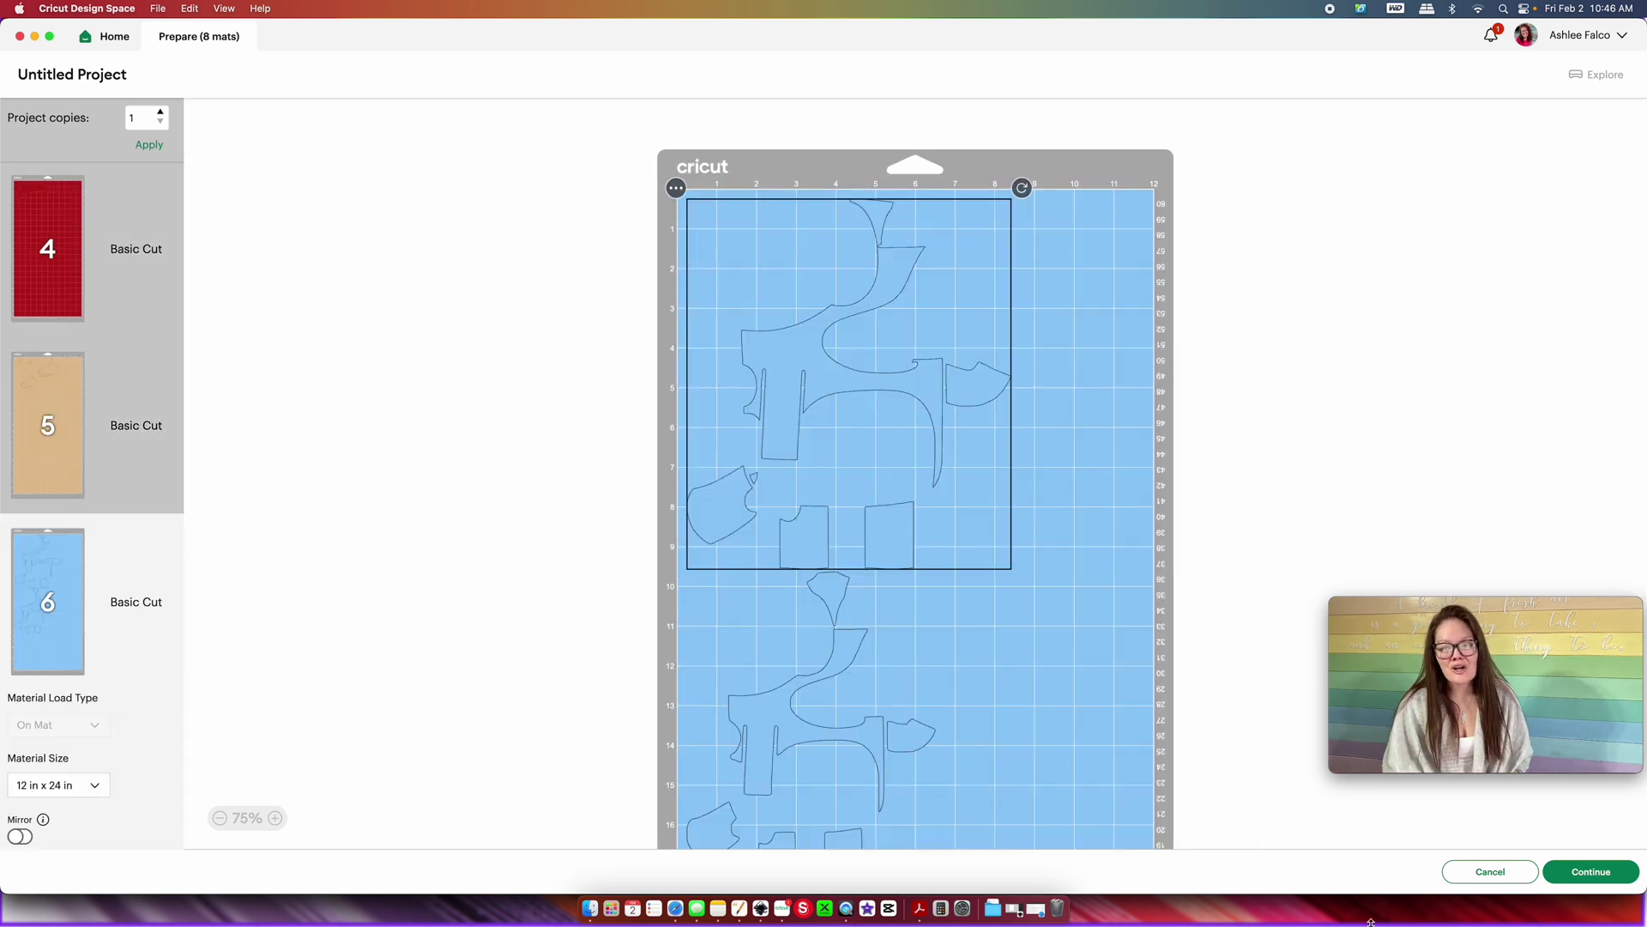